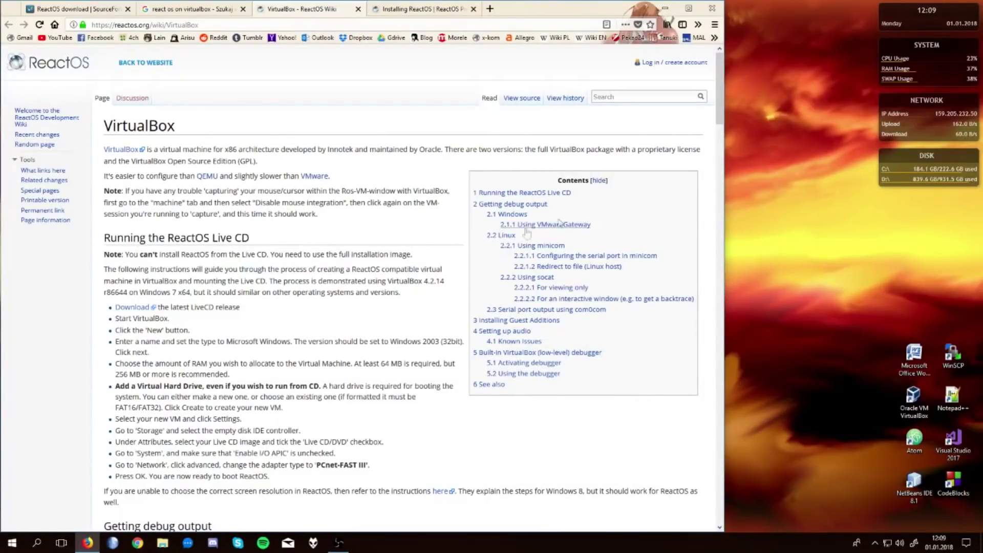
pyautogui.scroll(-1, 280, 338)
pyautogui.scroll(-5, 279, 338)
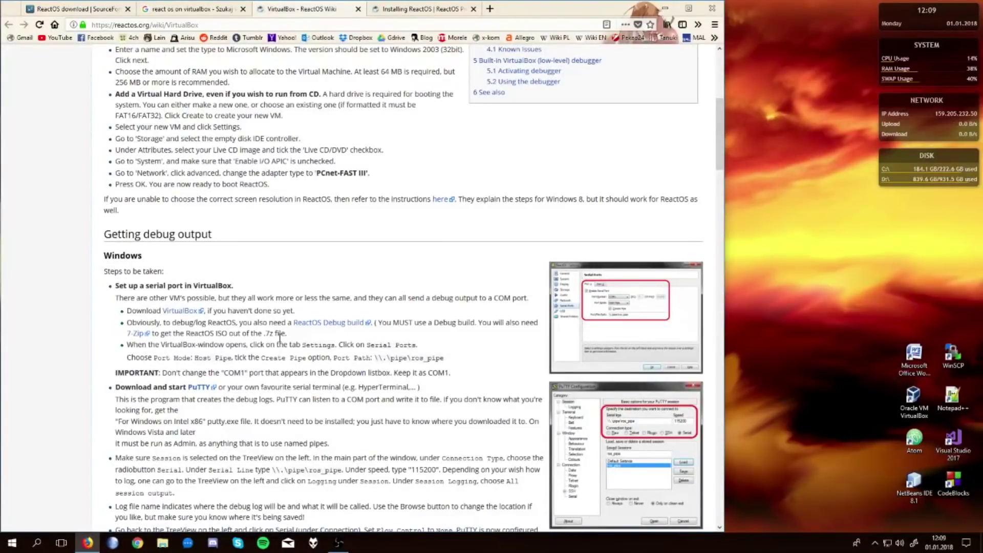
pyautogui.scroll(5, 280, 338)
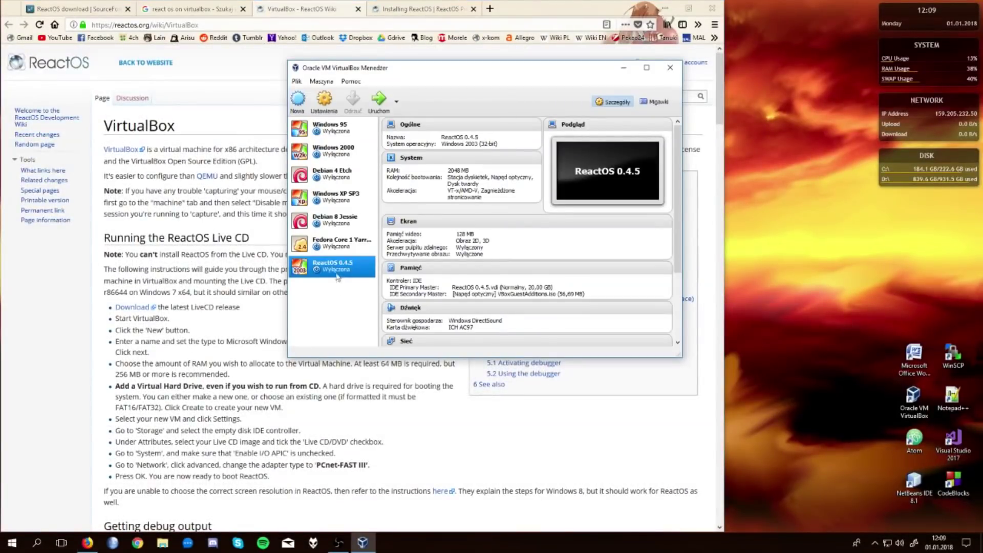
# Step: Switch to VirtualBox and remove the ReactOS 0.4.5 virtual machine together with all its files
pyautogui.rightClick(336, 275)
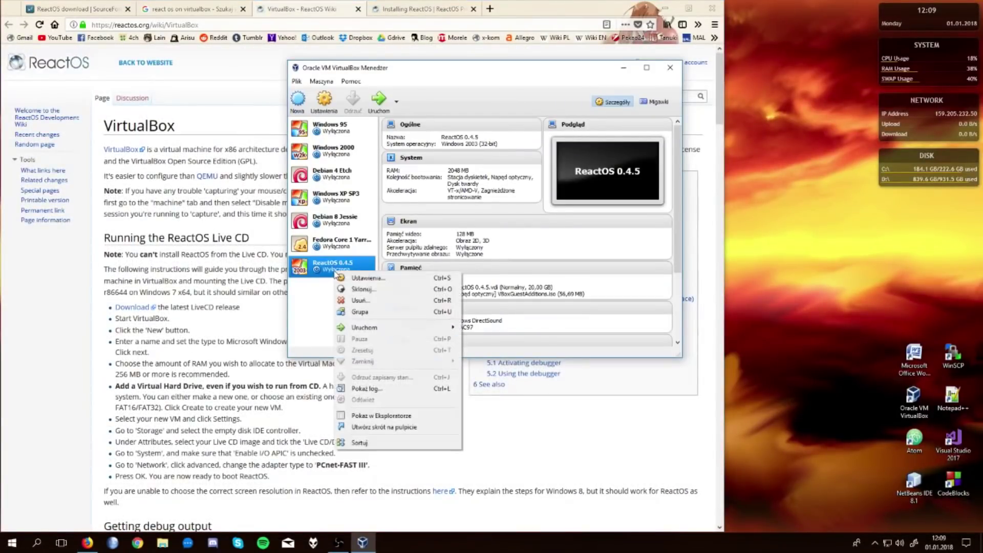
pyautogui.click(343, 301)
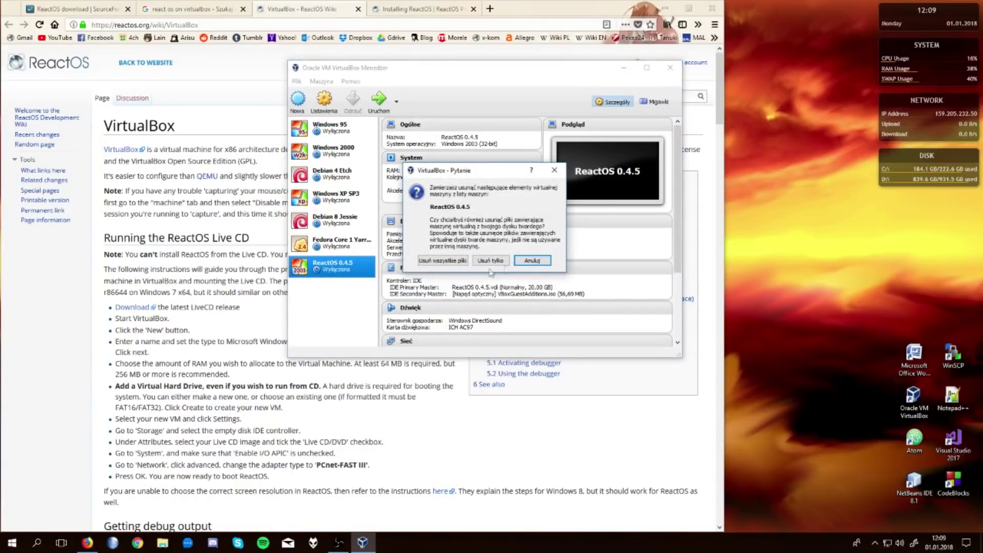
pyautogui.click(440, 260)
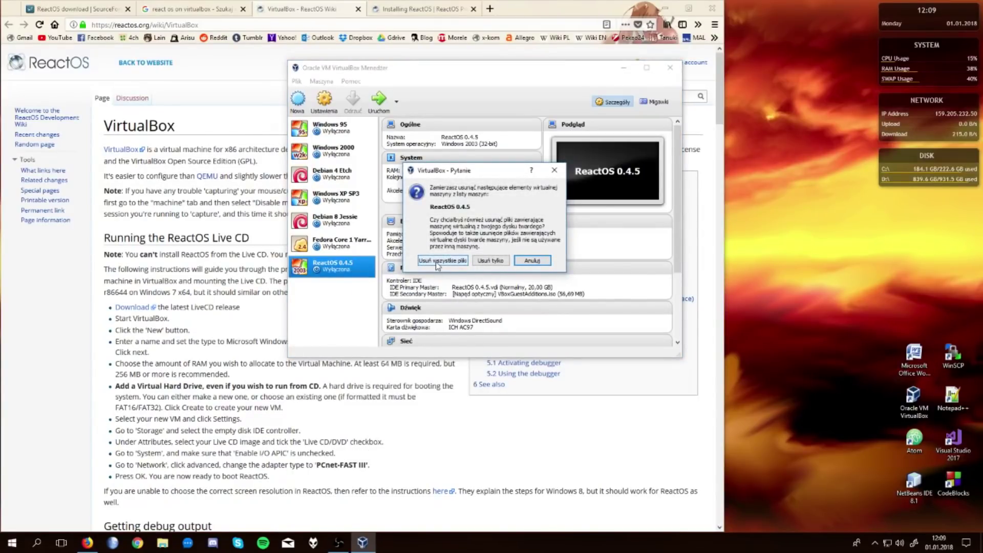
# Step: Create a virtual machine named ReactOS 0.4.7 with the version Windows XP (32-bit) and 2048 MB of memory
pyautogui.click(297, 98)
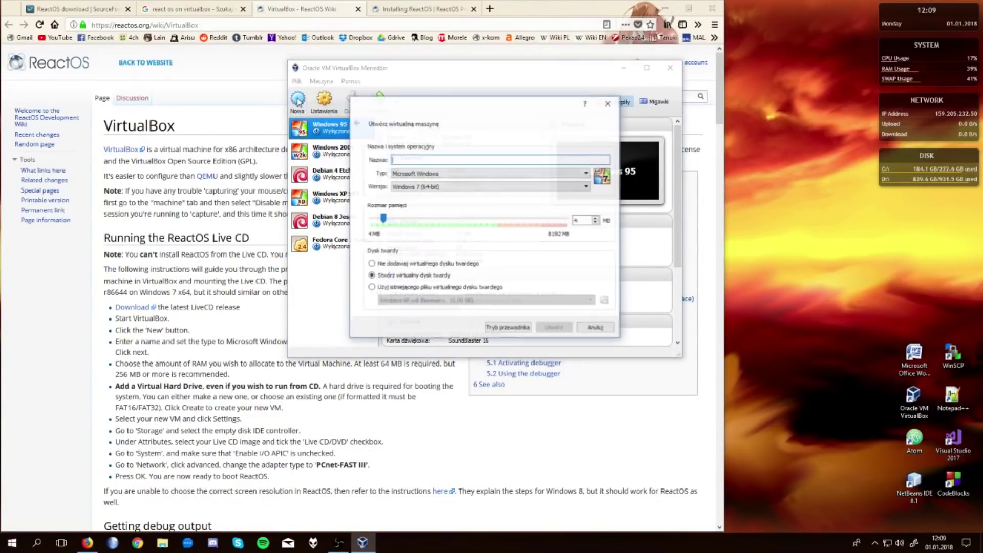
pyautogui.click(445, 187)
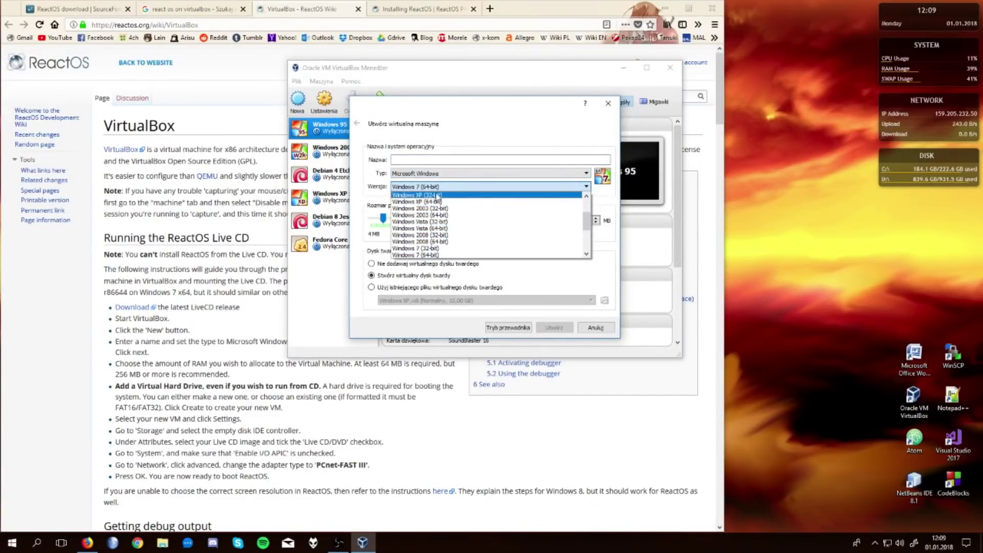
pyautogui.click(437, 195)
pyautogui.write('20')
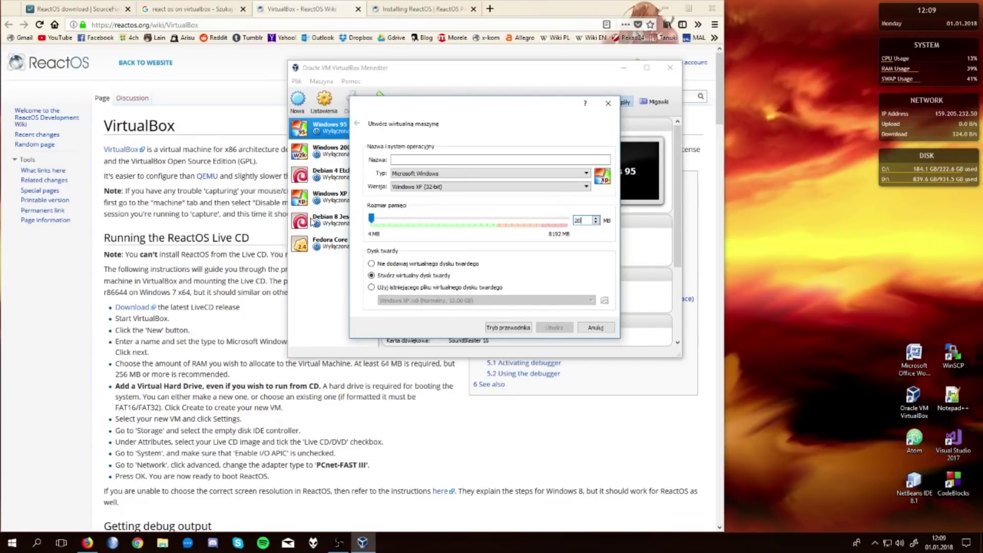
pyautogui.write('48')
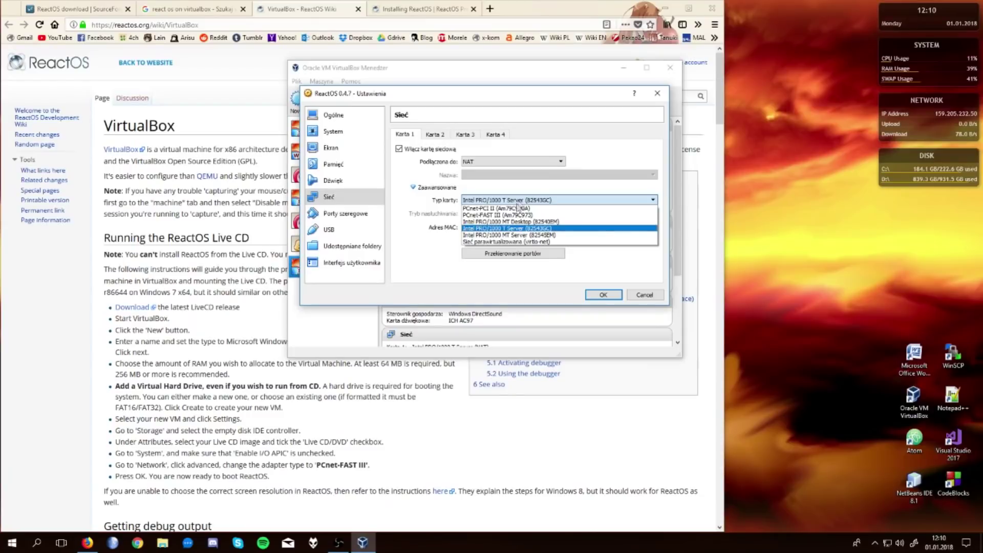
# Step: Set the ReactOS 0.4.7 machine's network adapter type to PCnet-FAST III (Am79C973) and save the settings
pyautogui.click(522, 215)
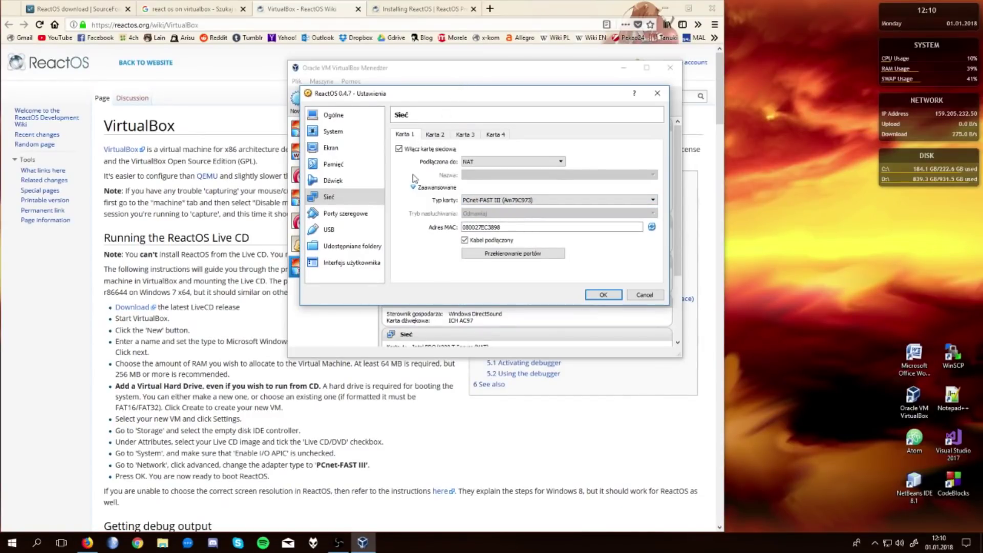
pyautogui.click(603, 295)
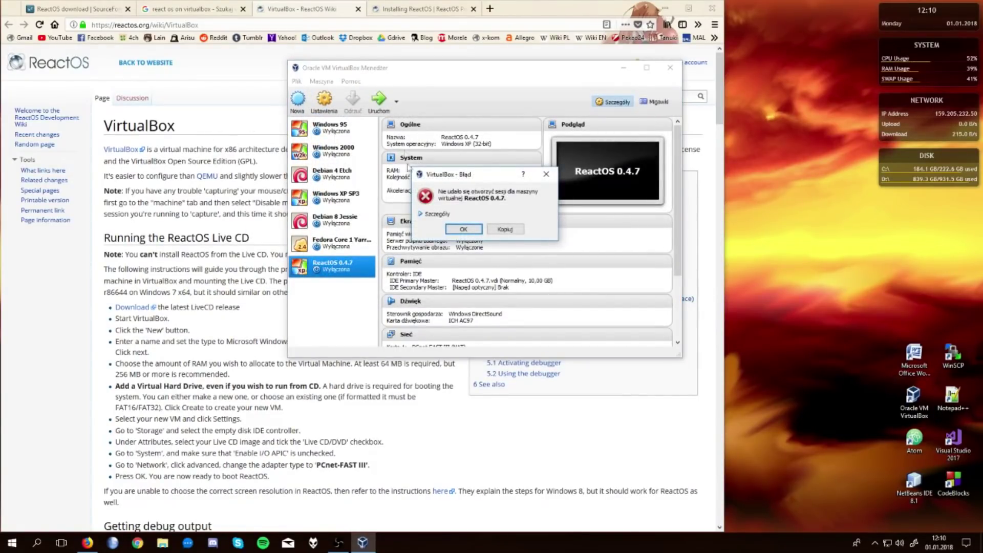
# Step: Expand the details of the ReactOS 0.4.7 machine's startup error
pyautogui.click(427, 215)
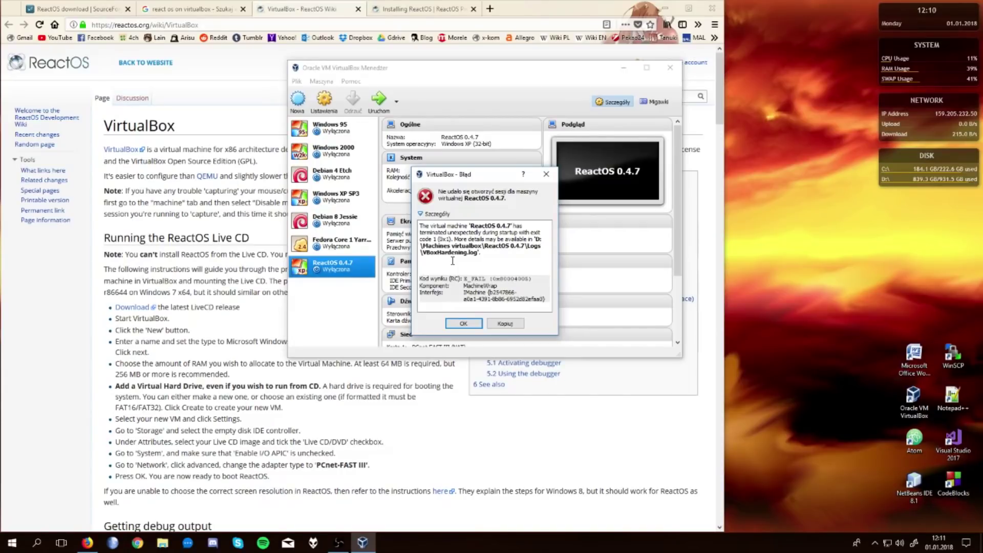
pyautogui.click(338, 543)
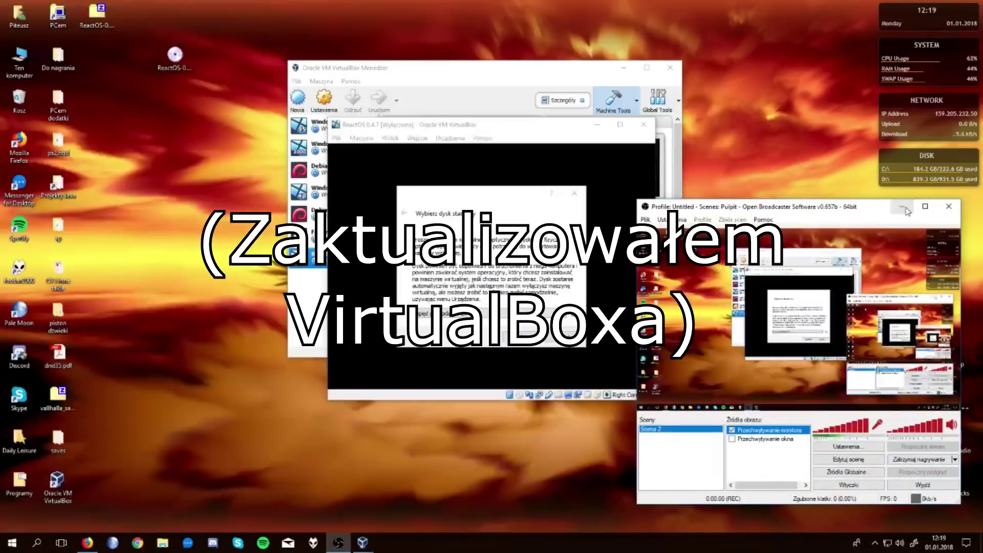
# Step: Clear the other windows away and boot the ReactOS 0.4.7 machine from ReactOS-0.4.7-Live.iso as its startup disk
pyautogui.click(904, 208)
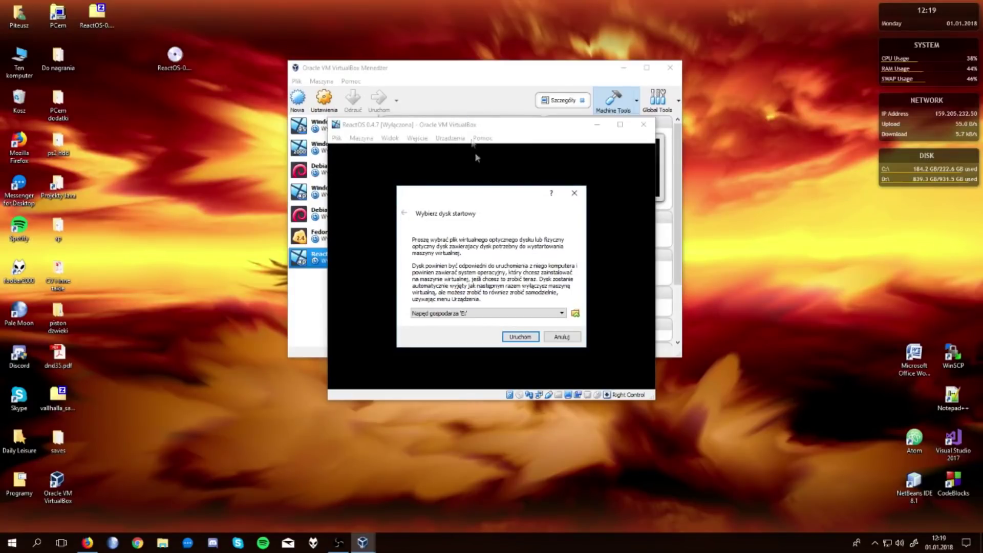
pyautogui.moveTo(414, 70); pyautogui.dragTo(274, 101)
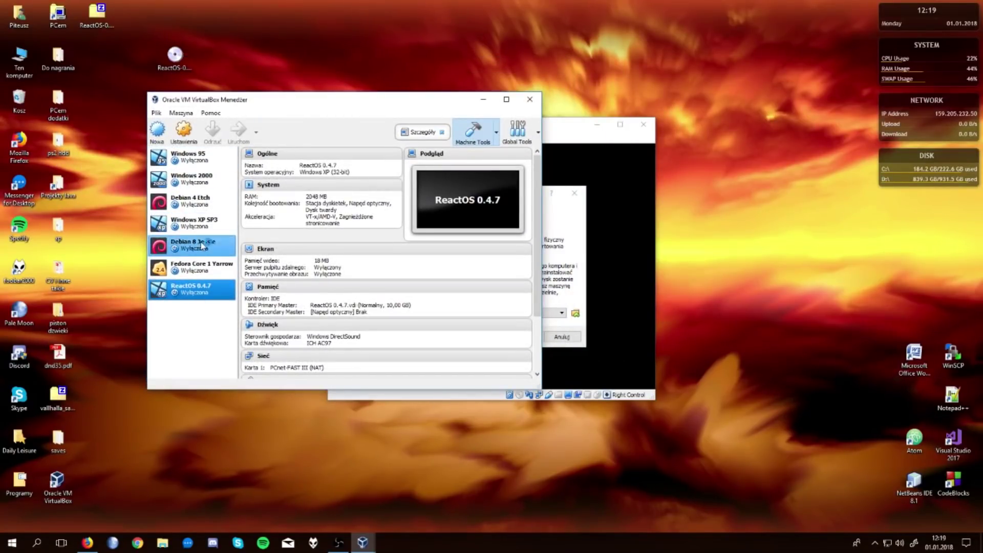
pyautogui.click(484, 100)
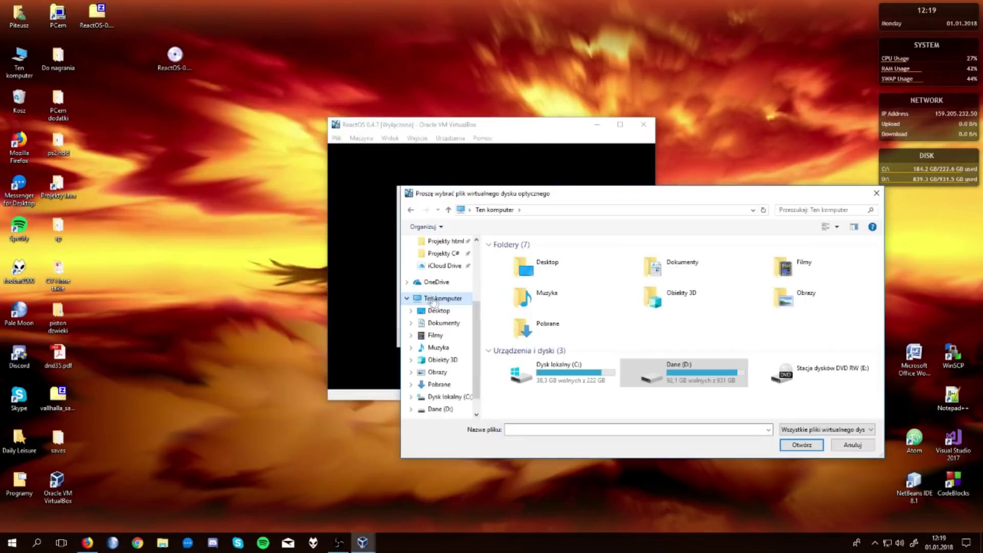
pyautogui.click(439, 311)
pyautogui.doubleClick(683, 353)
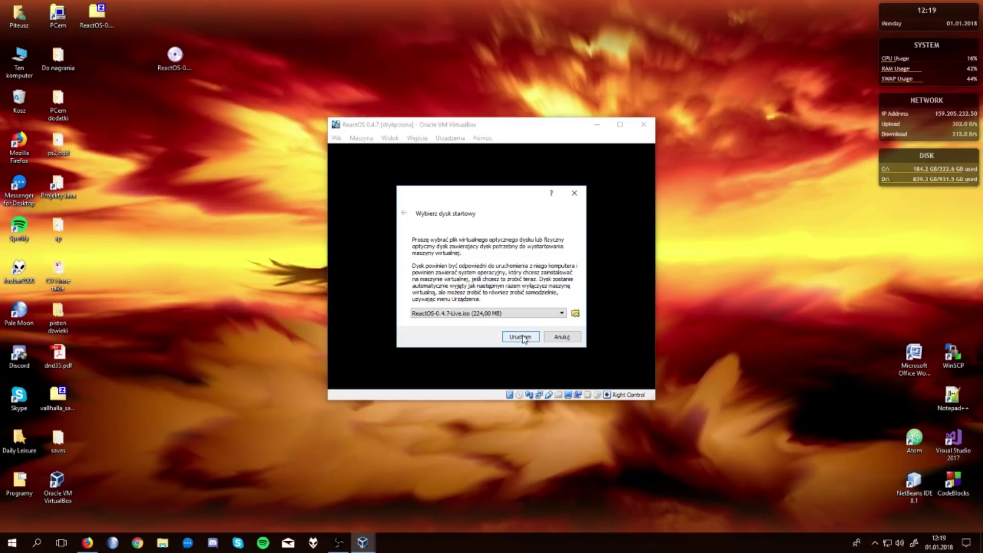
pyautogui.click(521, 337)
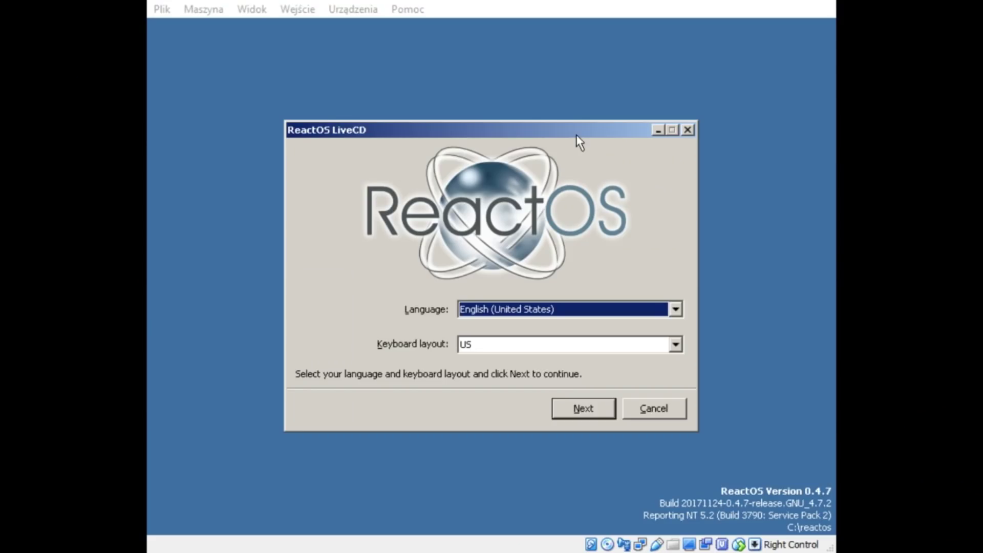
# Step: Set the Live CD's language to Polish with the Polish (Programmers) keyboard layout and continue
pyautogui.click(492, 310)
pyautogui.click(516, 311)
pyautogui.click(516, 310)
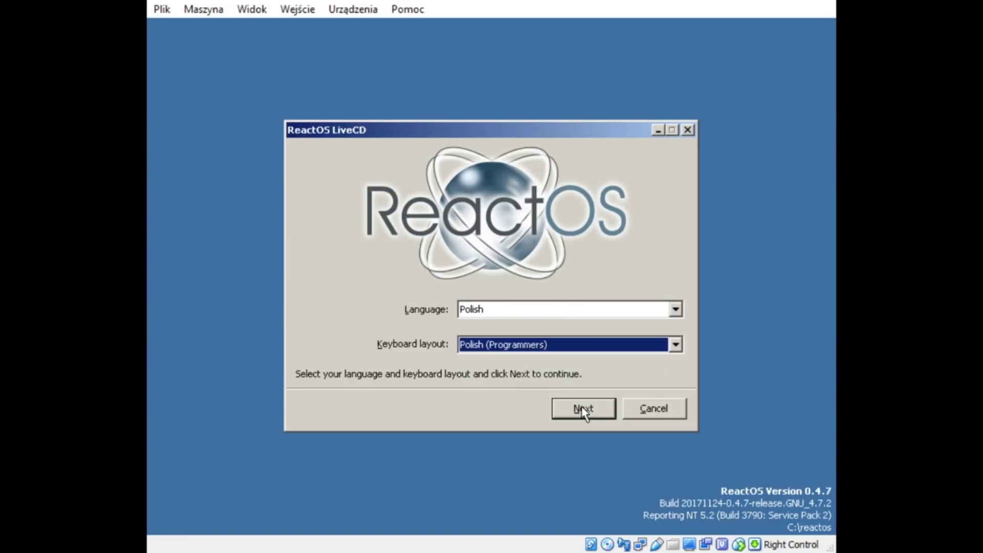
pyautogui.click(584, 410)
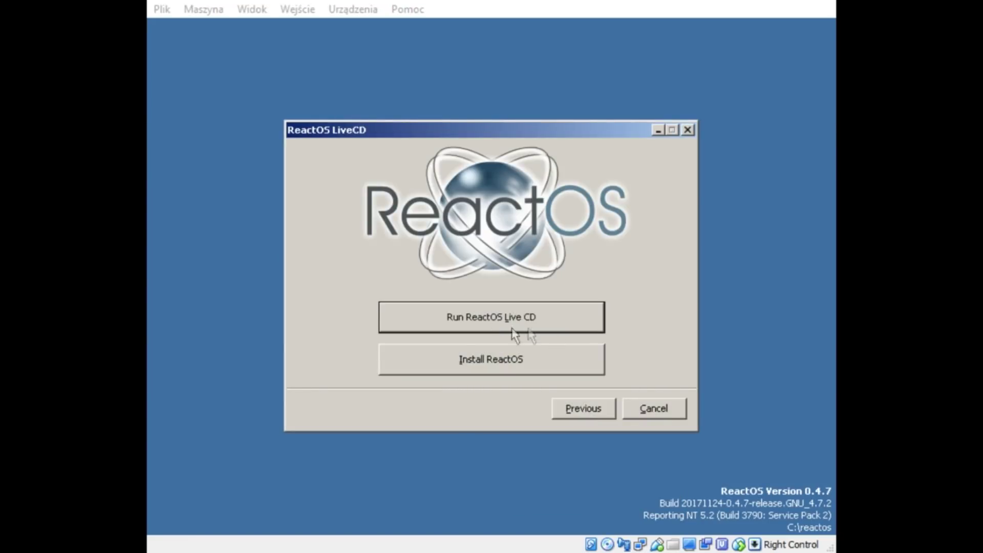
# Step: Try to install ReactOS from the Live CD
pyautogui.click(474, 376)
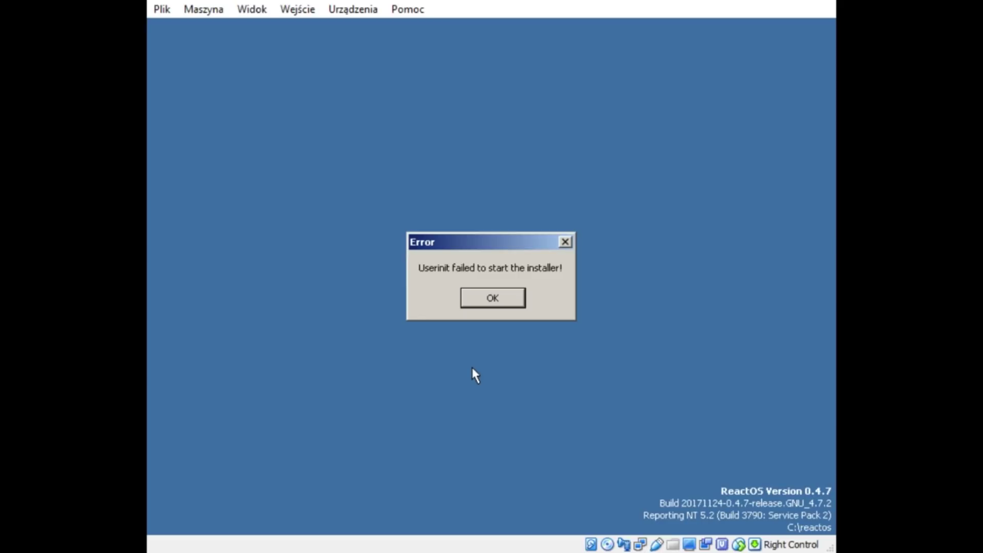
pyautogui.click(493, 299)
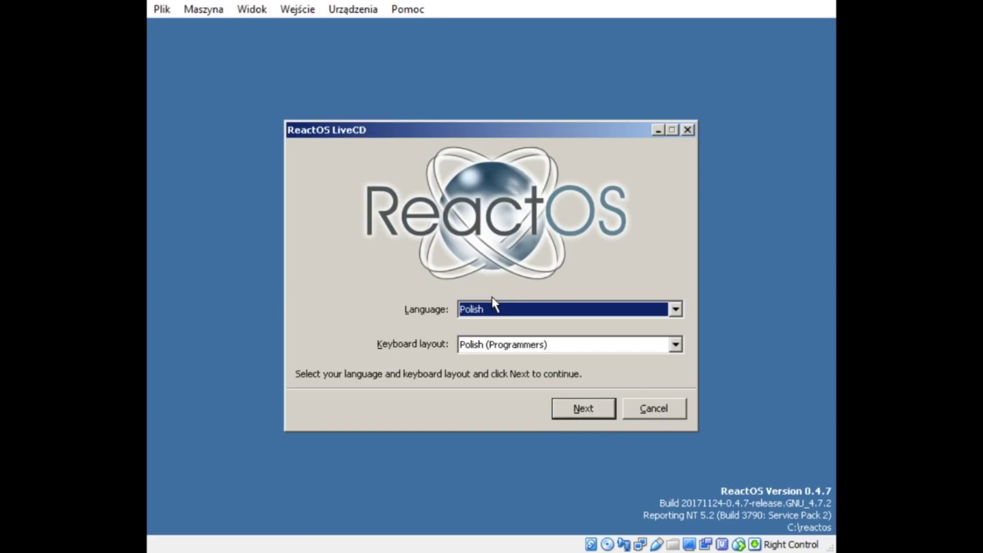
# Step: Keep the chosen language and keyboard settings and run the ReactOS Live CD session
pyautogui.click(575, 408)
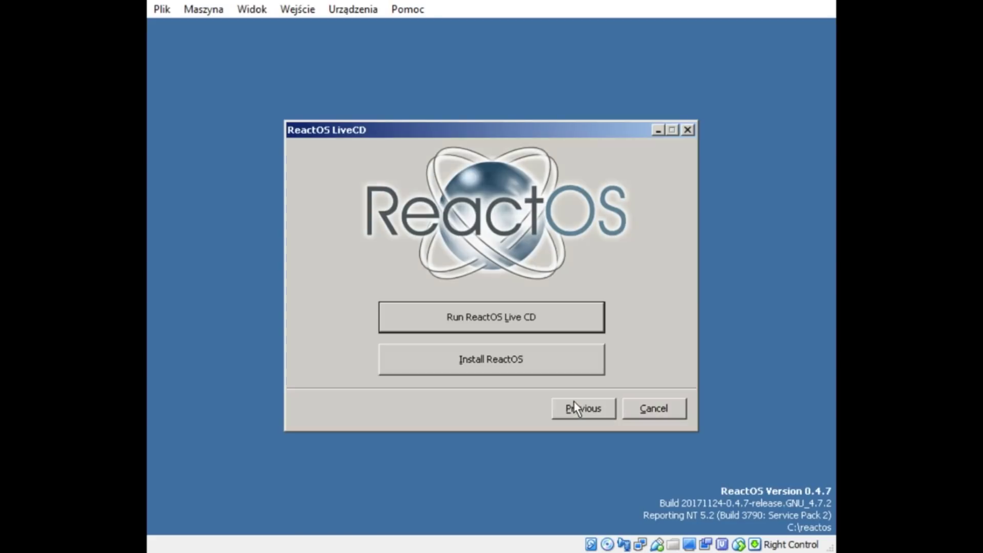
pyautogui.click(492, 320)
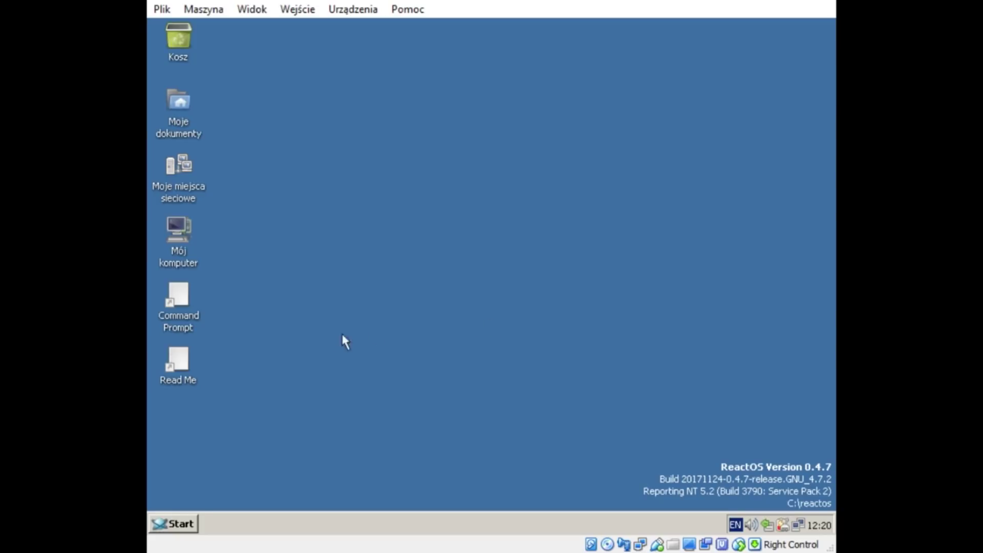
# Step: Run the command echo troll in the ReactOS Command Prompt, then close it
pyautogui.doubleClick(188, 309)
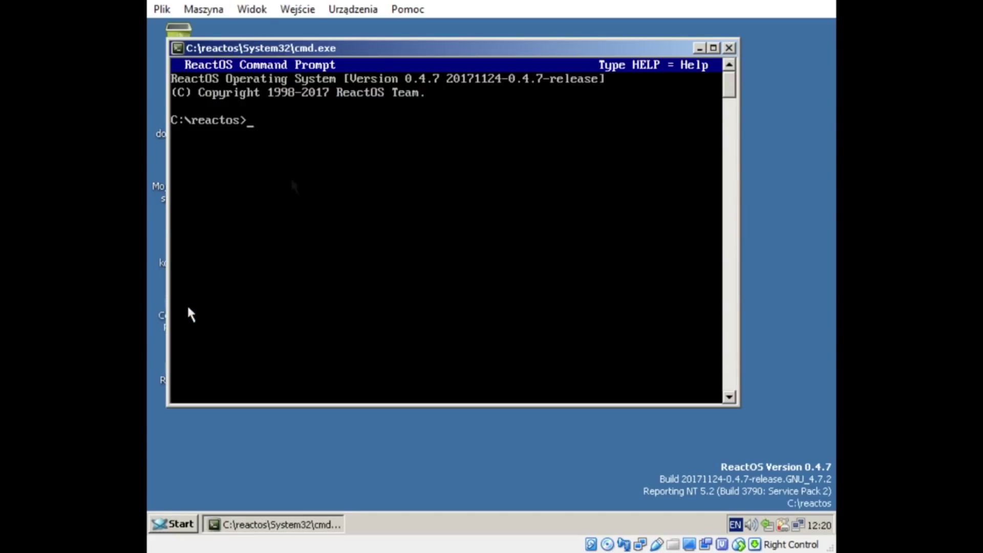
pyautogui.moveTo(355, 55); pyautogui.dragTo(408, 65)
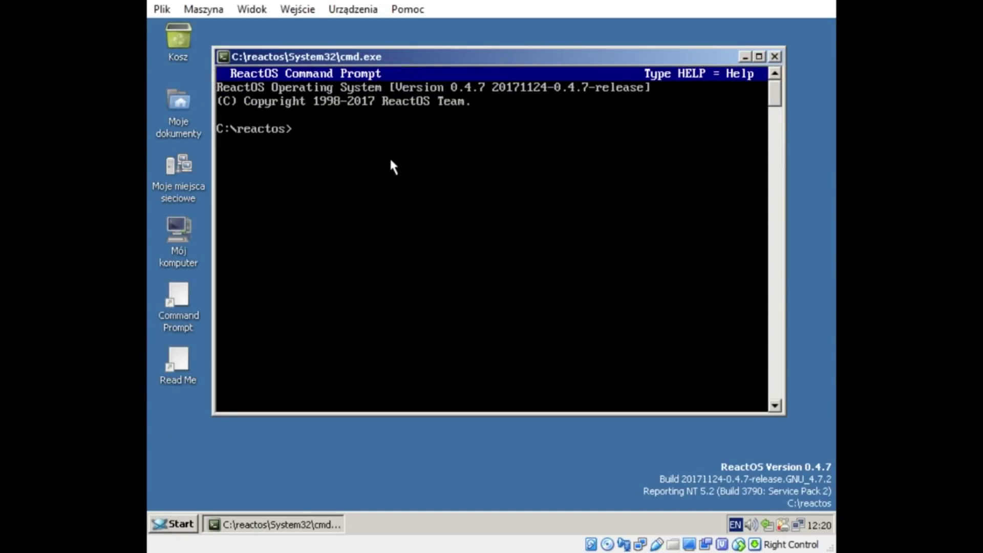
pyautogui.write('echo troll')
pyautogui.press('Return')
pyautogui.hotkey('alt', 'F4')
pyautogui.click(173, 524)
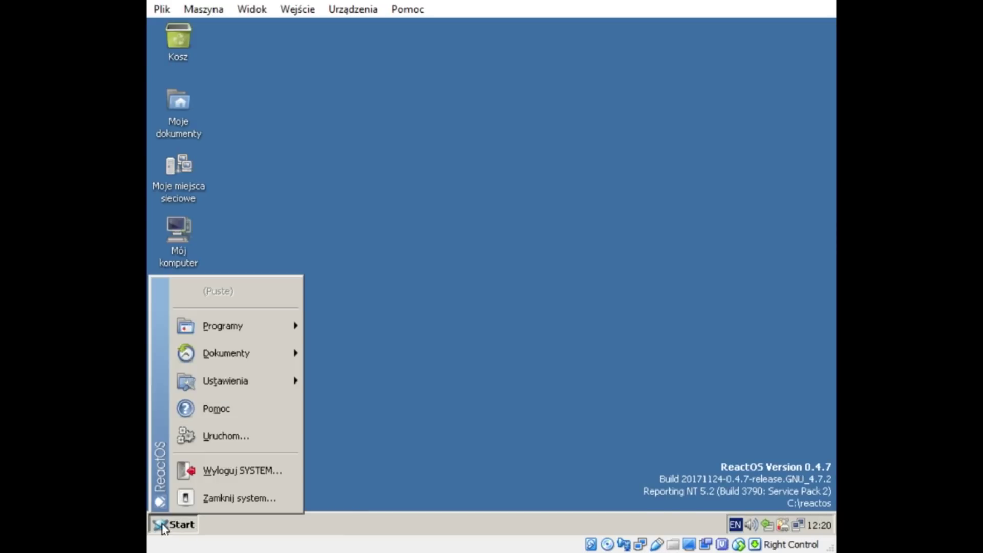
pyautogui.moveTo(223, 335)
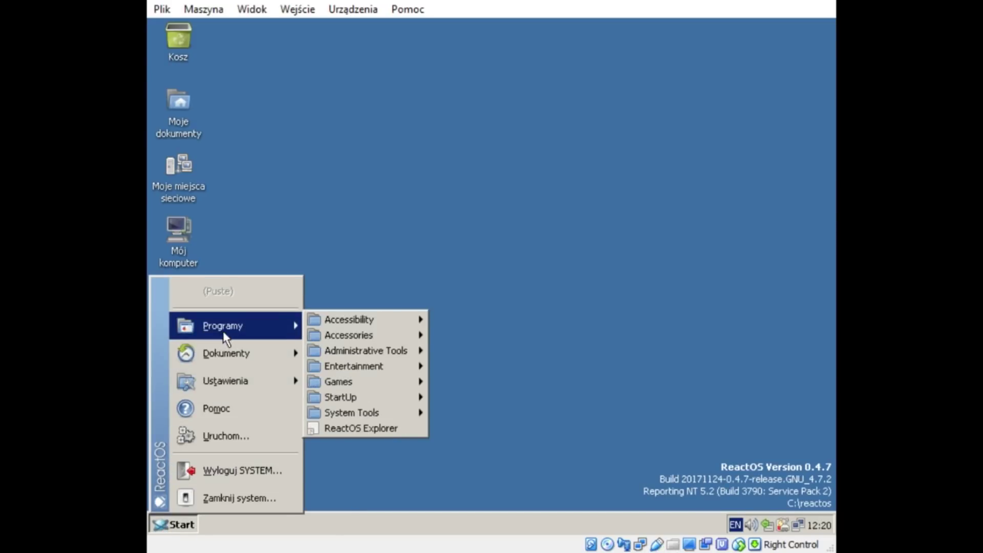
pyautogui.click(402, 194)
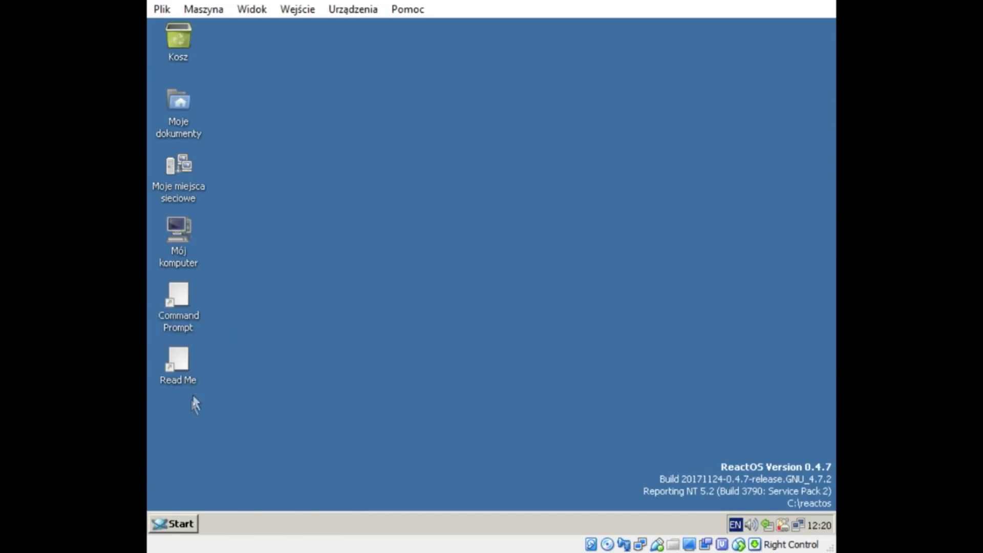
# Step: Open the Read Me file, look through it to the end and close it
pyautogui.doubleClick(178, 365)
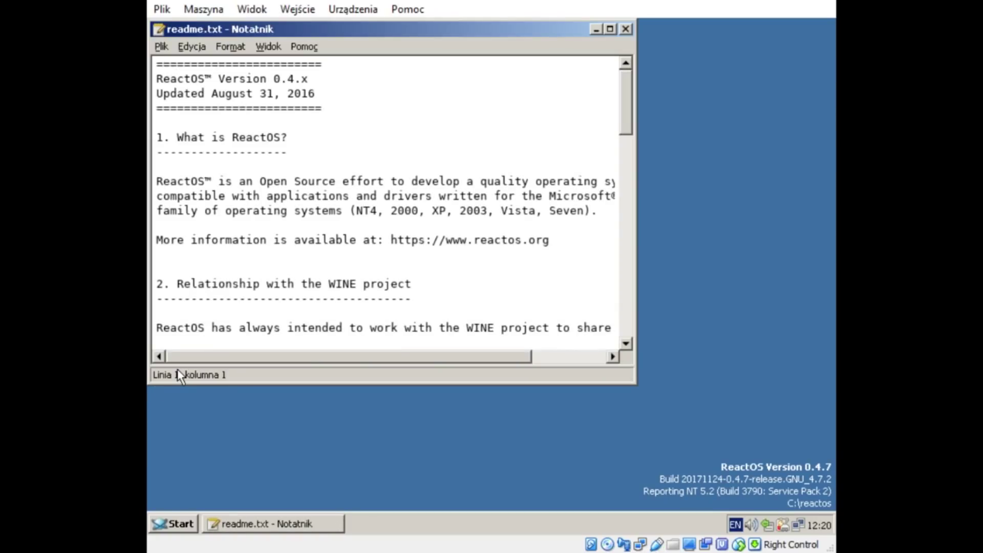
pyautogui.scroll(-5, 315, 186)
pyautogui.scroll(-10, 314, 185)
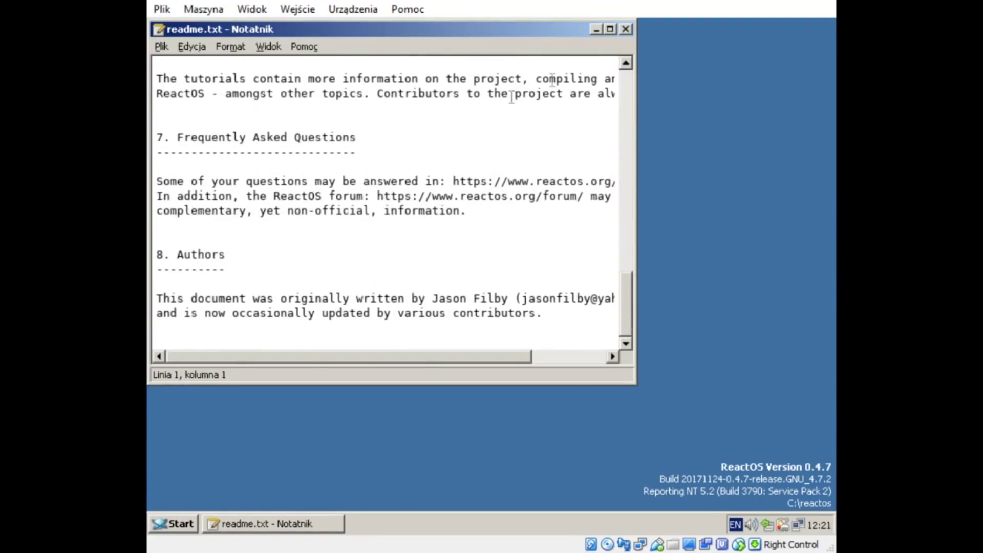
pyautogui.click(626, 29)
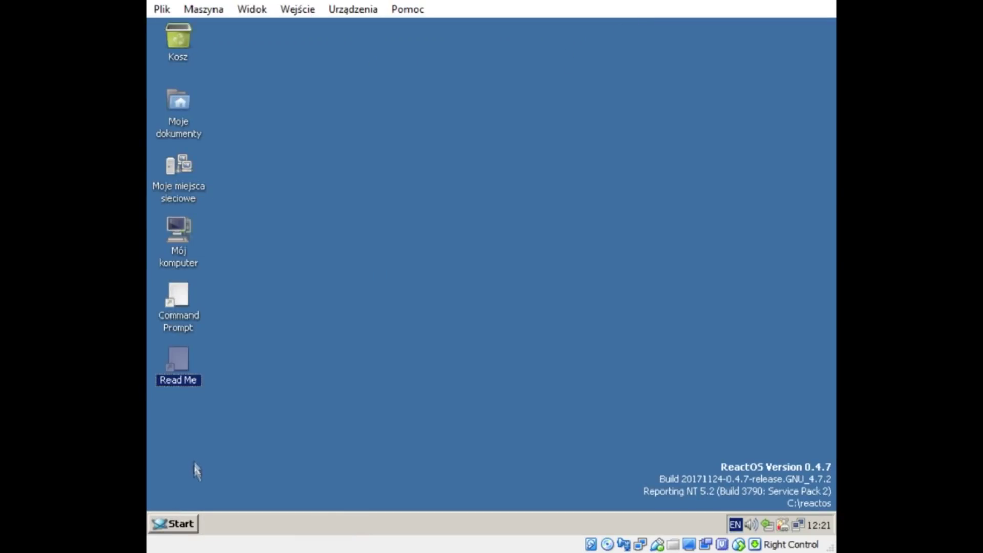
# Step: Look through the Live CD's program groups, including Accessories, Games and System Tools
pyautogui.click(173, 523)
pyautogui.moveTo(241, 330)
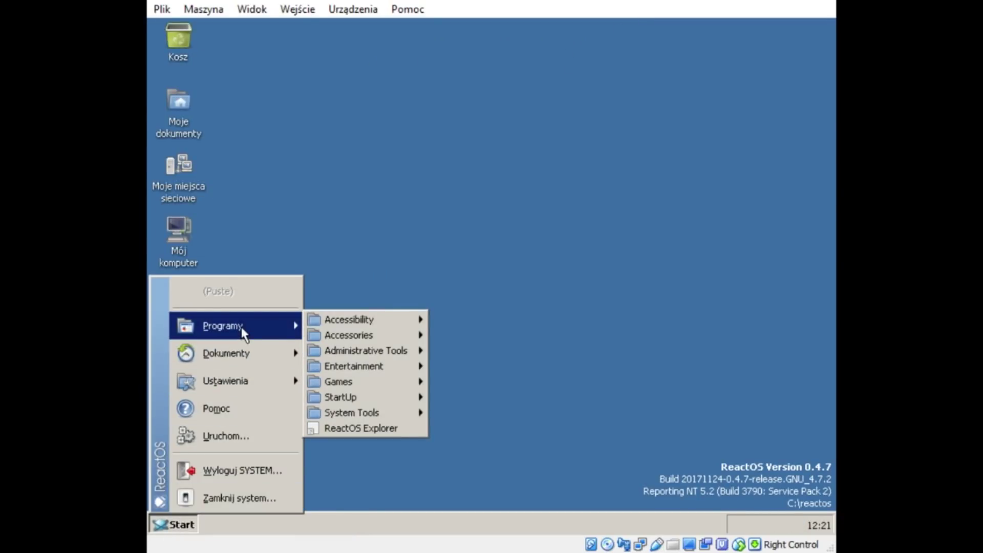
pyautogui.moveTo(377, 342)
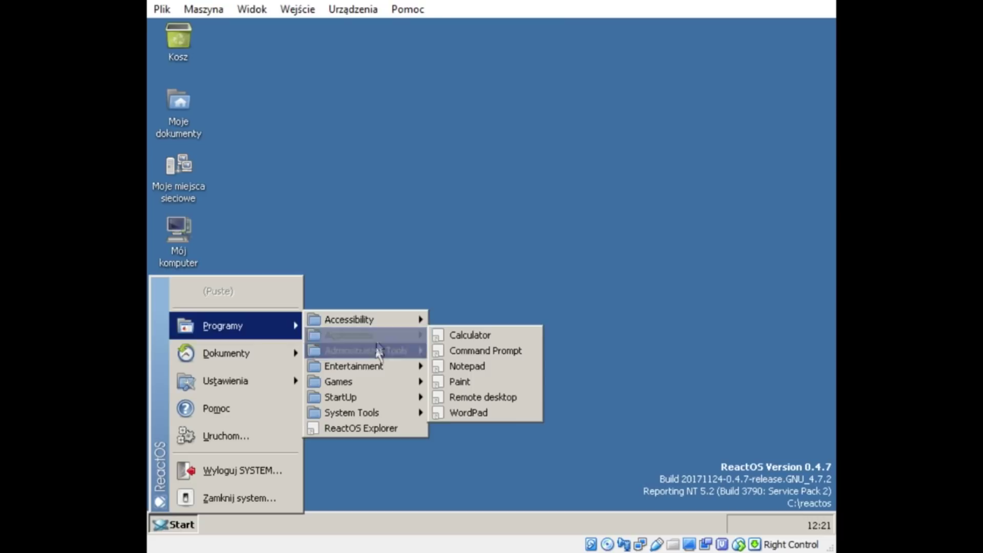
pyautogui.moveTo(371, 386)
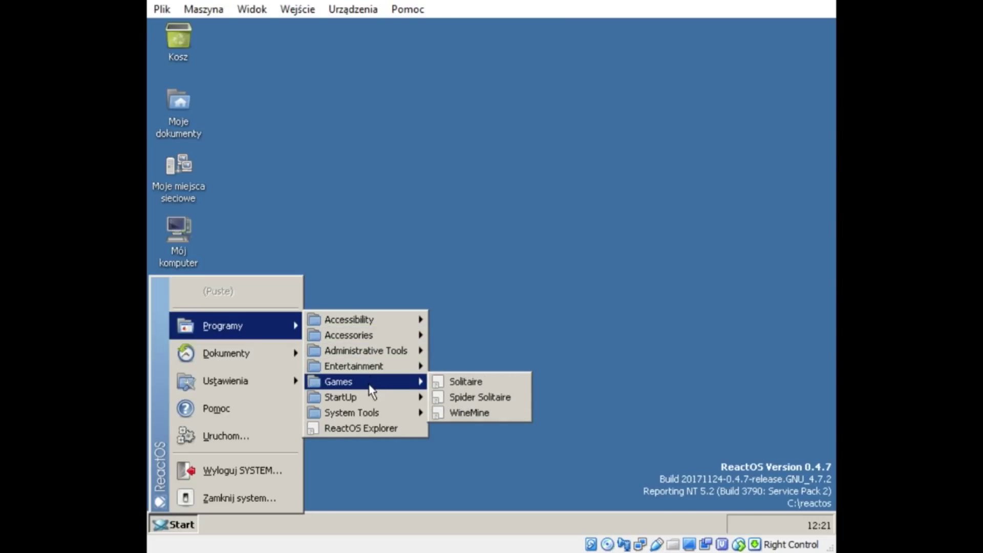
pyautogui.moveTo(361, 416)
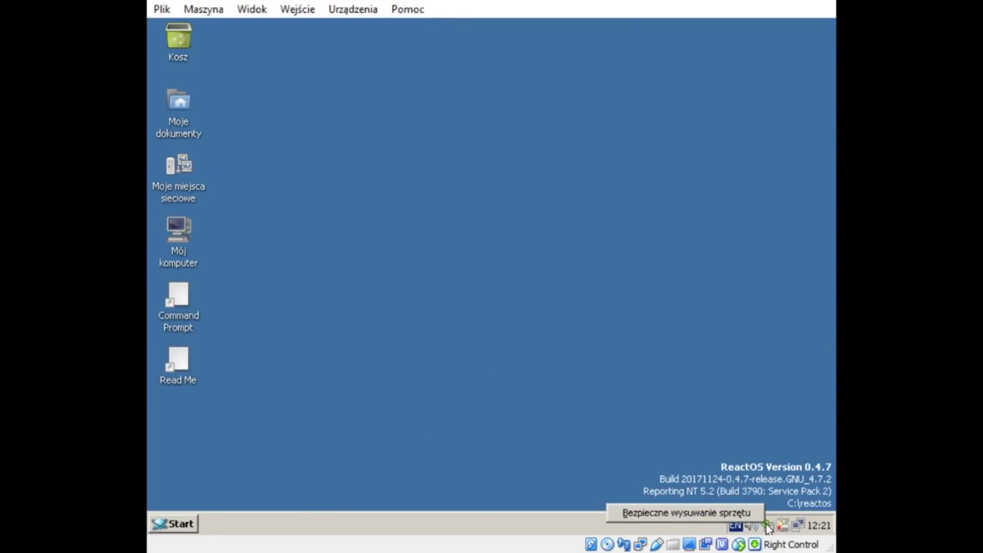
# Step: Browse the ReactOS (C:) drive in Mój komputer, look inside its loader folder and close the window
pyautogui.click(173, 249)
pyautogui.doubleClick(173, 249)
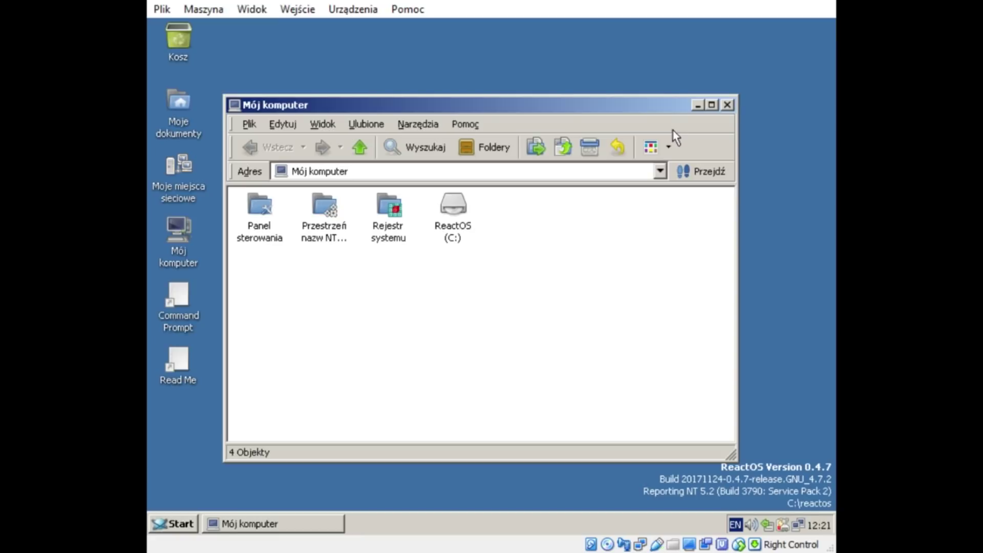
pyautogui.doubleClick(464, 206)
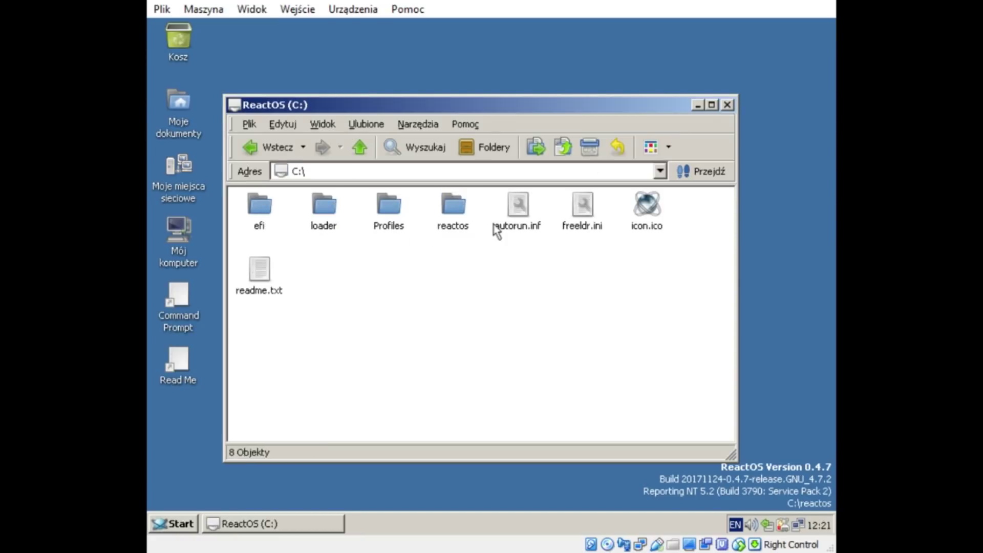
pyautogui.click(448, 217)
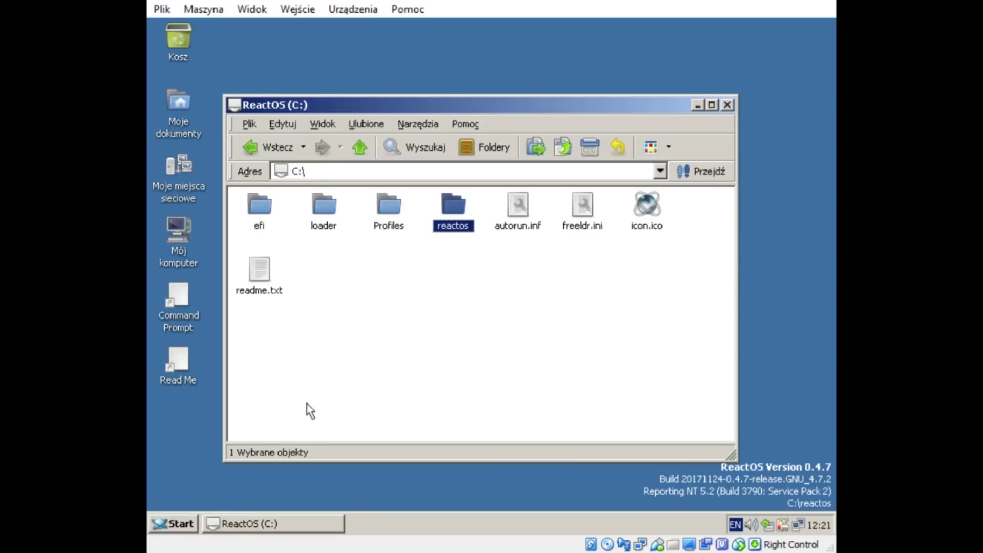
pyautogui.click(385, 214)
pyautogui.click(338, 222)
pyautogui.doubleClick(338, 221)
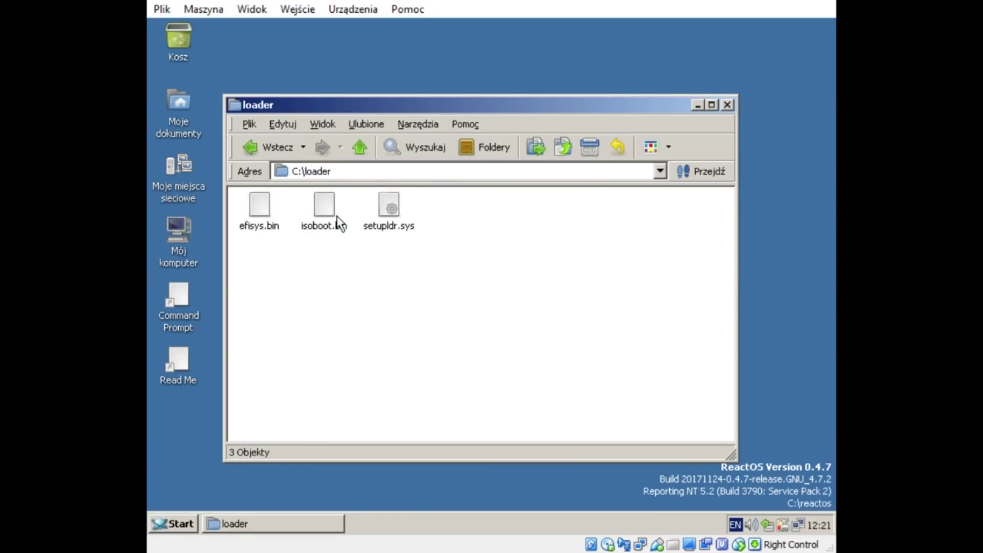
pyautogui.click(357, 153)
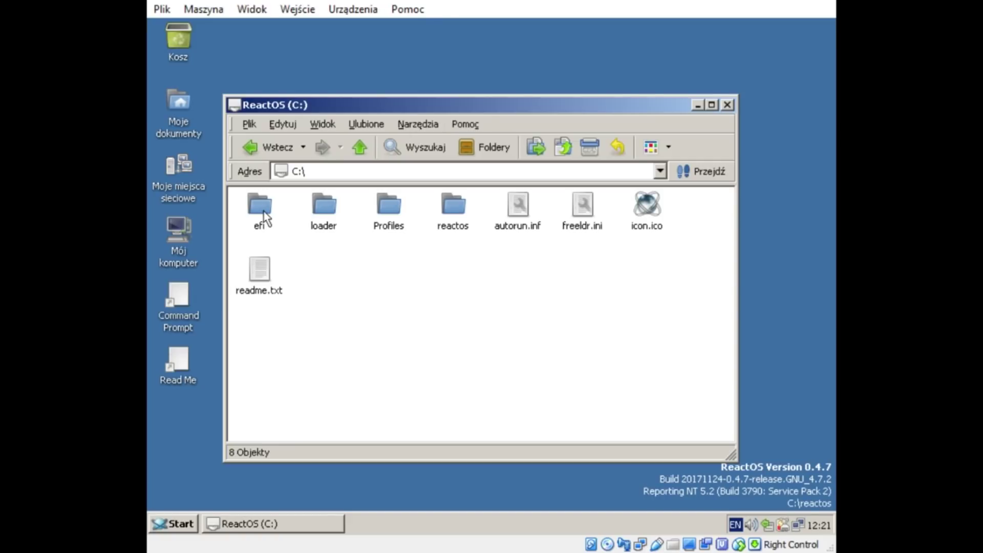
pyautogui.click(727, 105)
pyautogui.click(174, 521)
pyautogui.moveTo(229, 363)
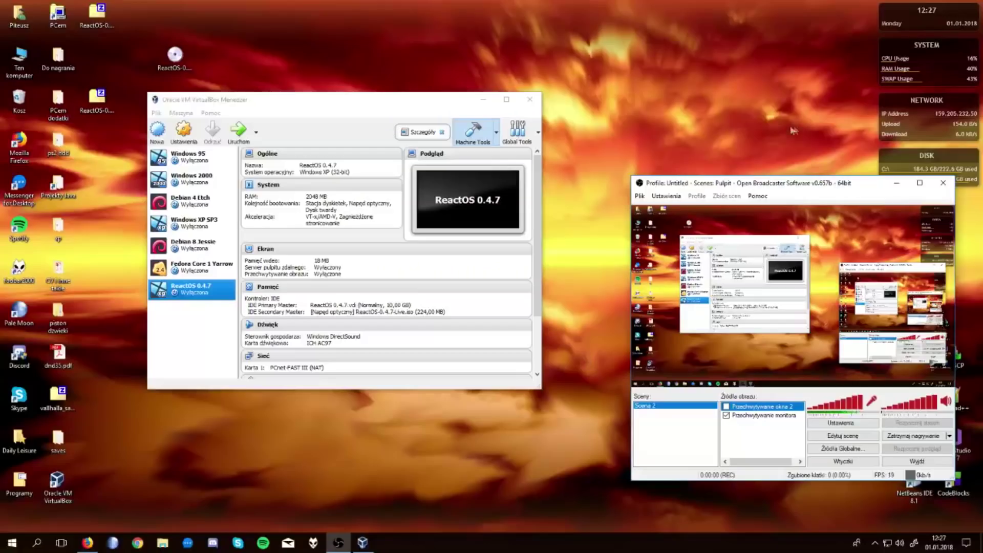
# Step: Load ReactOS-0.4.7.iso into the optical drive of the ReactOS 0.4.7 machine and start the machine
pyautogui.click(896, 183)
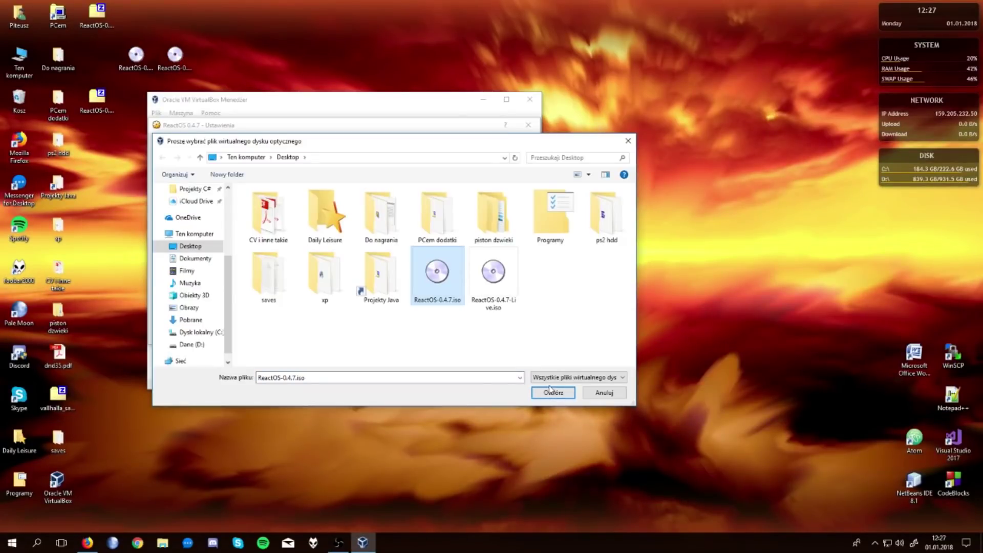
pyautogui.press('Return')
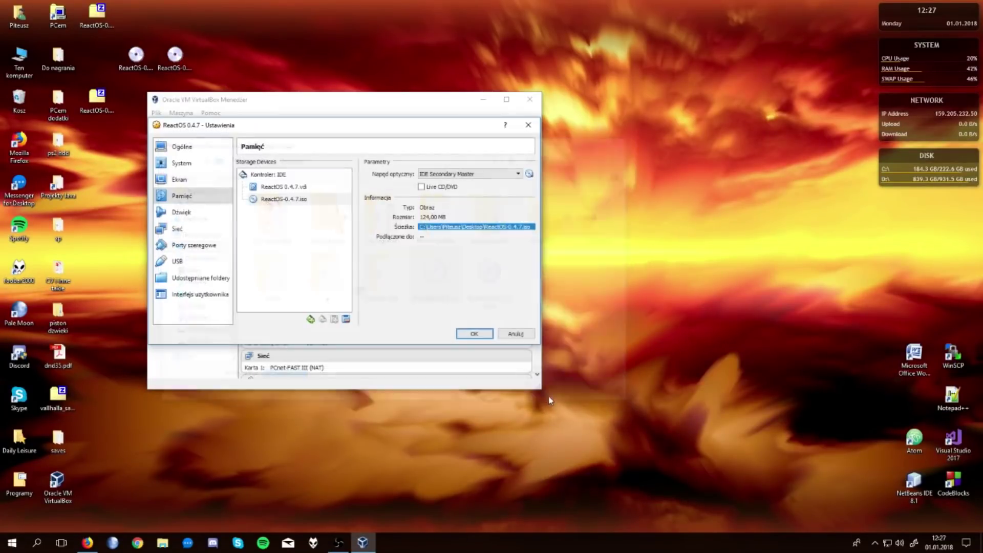
pyautogui.click(474, 333)
pyautogui.click(247, 134)
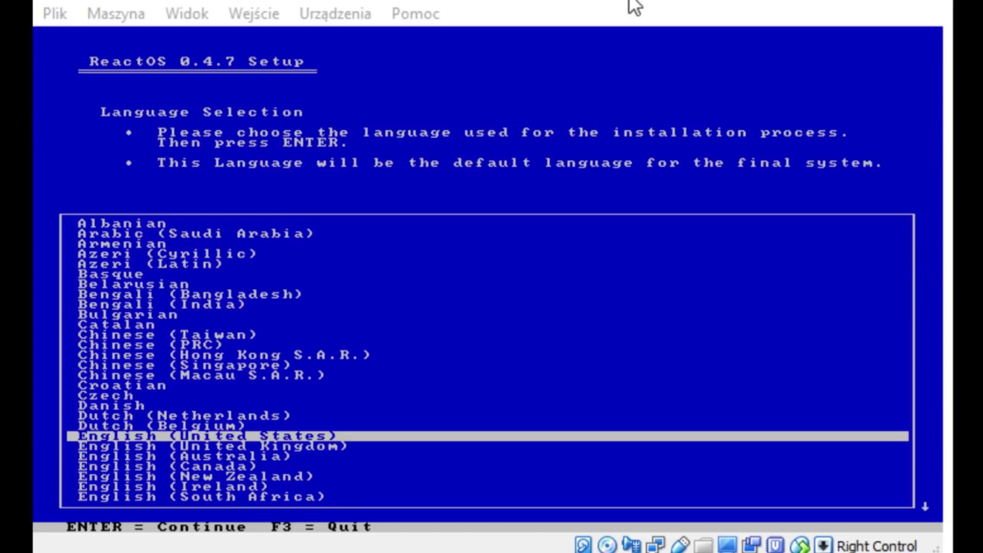
# Step: Choose Polish as the installation language and proceed with installing ReactOS
pyautogui.press('Down')
pyautogui.press('Down')
pyautogui.press('Down')
pyautogui.press('p')
pyautogui.press('Return')
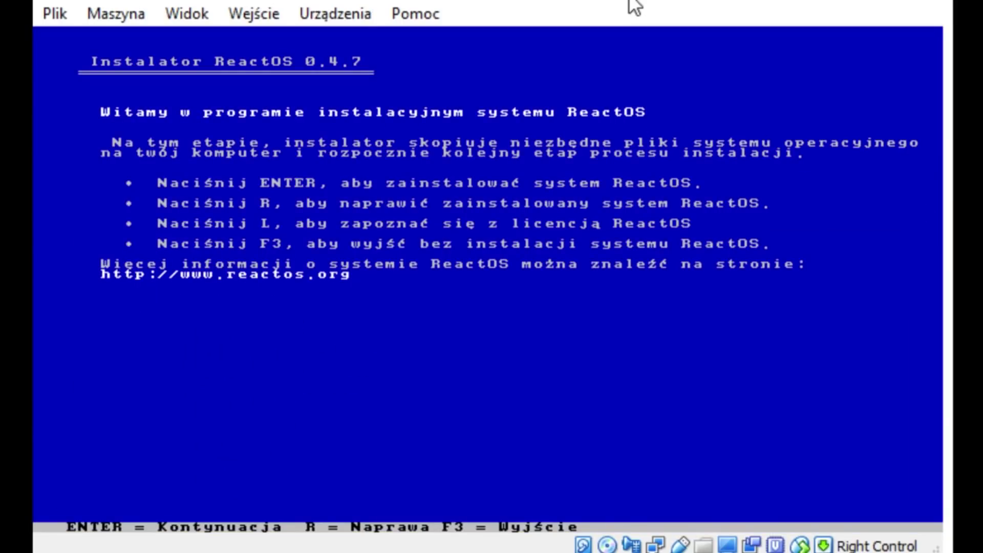
pyautogui.press('Return')
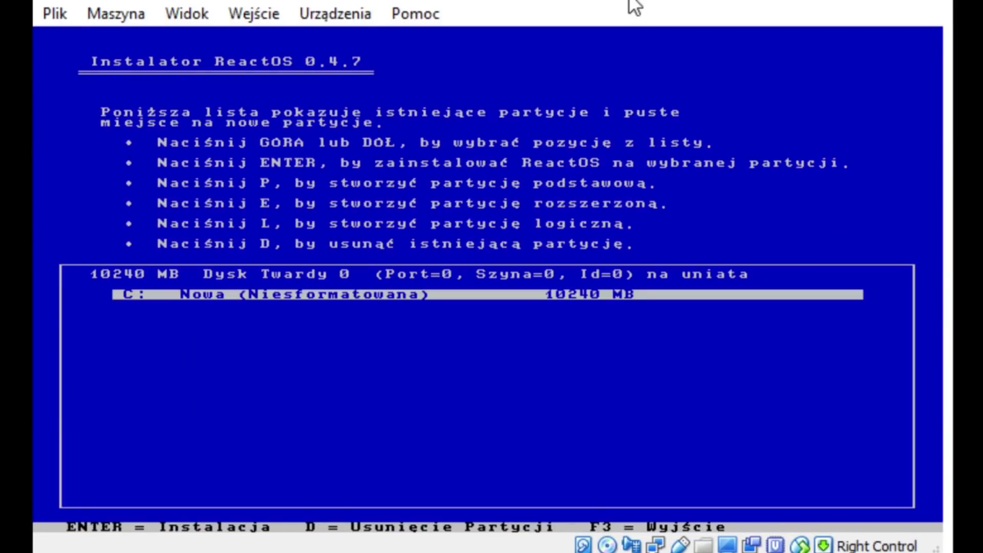
# Step: Select the unformatted 10240 MB C: partition for the ReactOS installation and format it
pyautogui.press('Return')
pyautogui.press('Down')
pyautogui.press('Up')
pyautogui.press('Down')
pyautogui.press('Up')
pyautogui.press('Return')
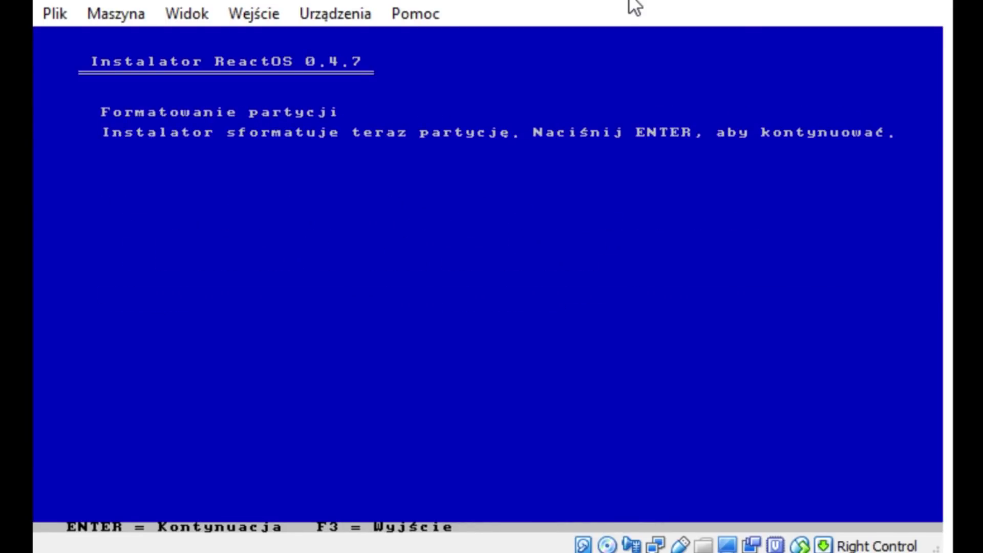
pyautogui.press('Return')
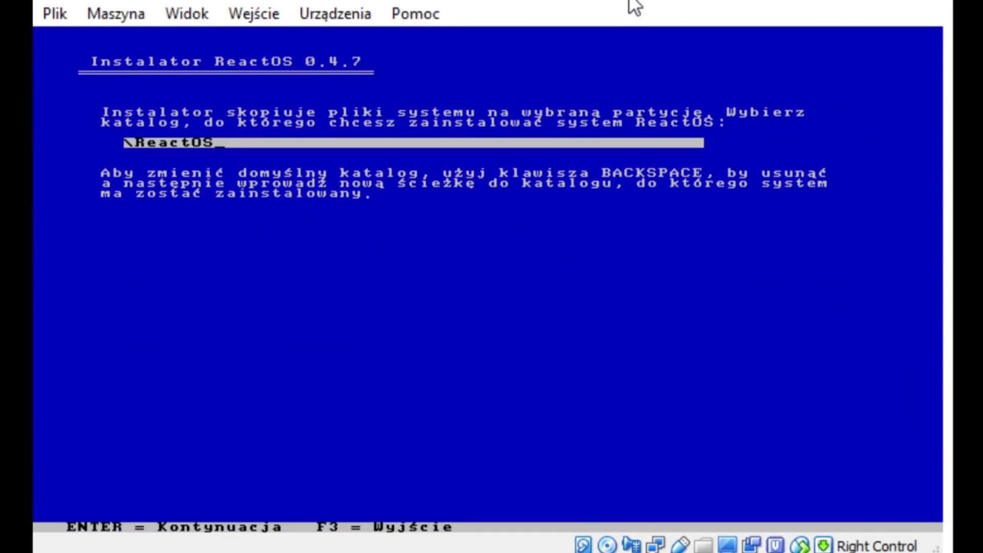
# Step: Keep \ReactOS as the installation directory and install the boot loader on the hard disk with MBR and VBR
pyautogui.press('Return')
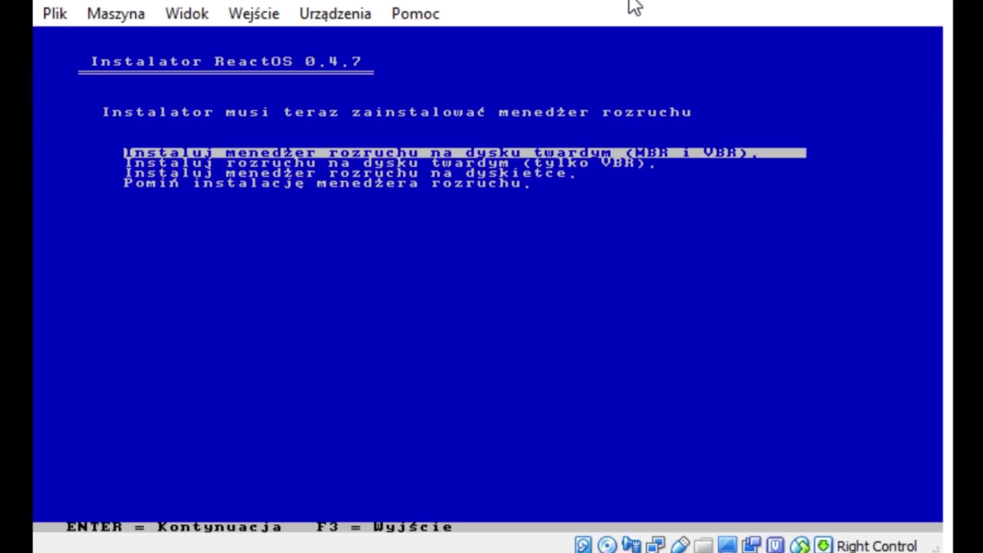
pyautogui.press('Return')
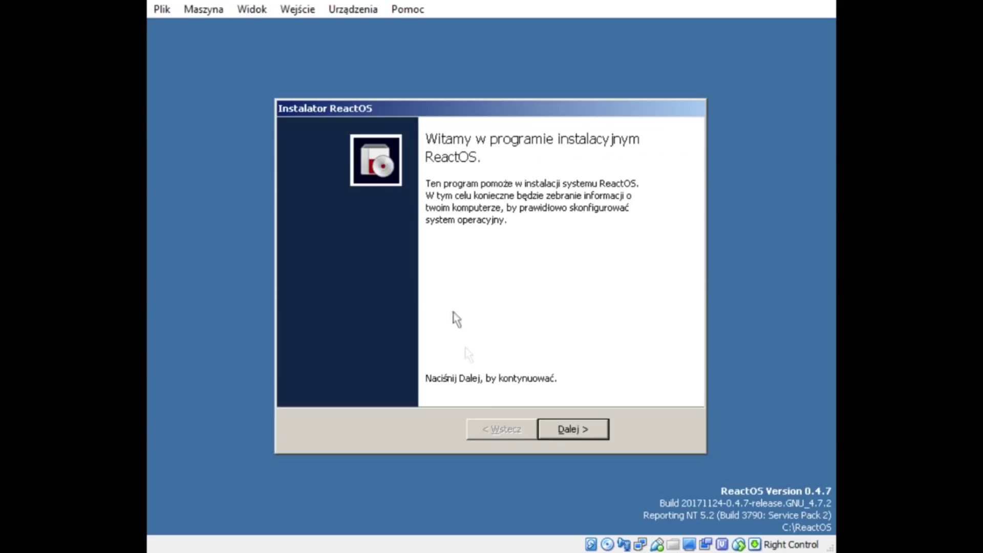
# Step: Continue past the setup wizard's welcome page and look through the list of acknowledged open source projects
pyautogui.click(588, 439)
pyautogui.scroll(-2, 497, 262)
pyautogui.scroll(2, 509, 284)
pyautogui.scroll(-2, 509, 284)
pyautogui.scroll(2, 509, 284)
pyautogui.scroll(-2, 509, 283)
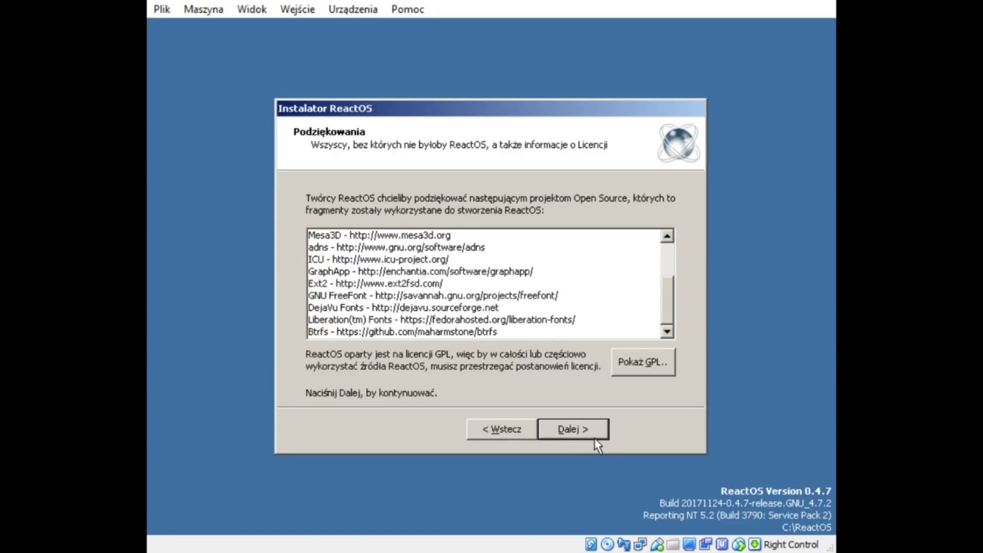
# Step: Personalize the system with the owner's name, the organization Mój Stary Komputer #18 and the computer name MLEM
pyautogui.click(573, 429)
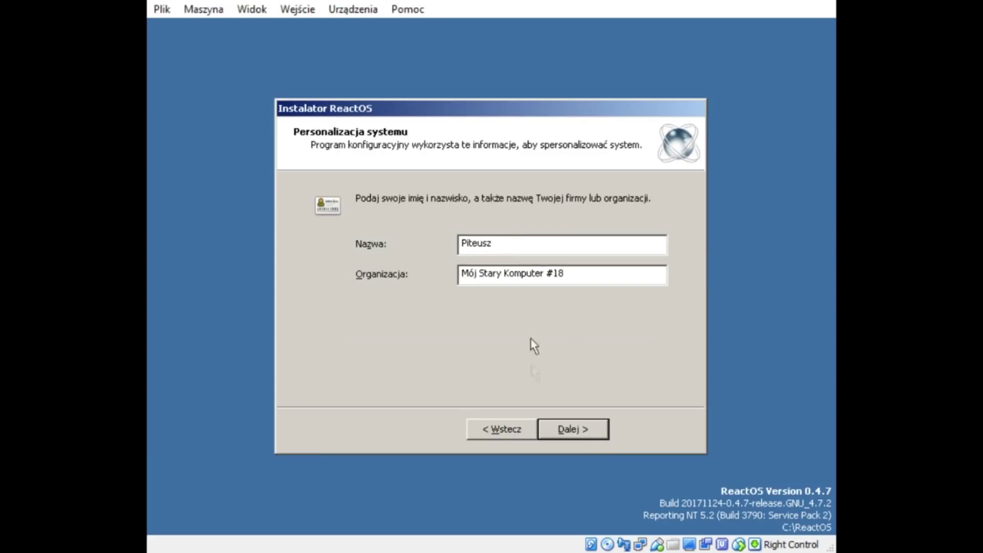
pyautogui.click(591, 436)
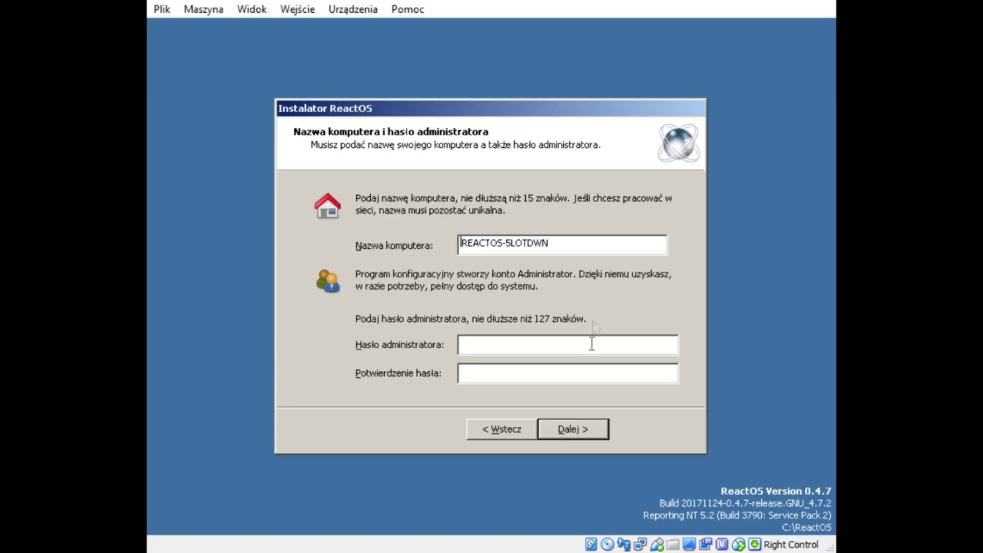
pyautogui.moveTo(578, 244); pyautogui.dragTo(302, 249)
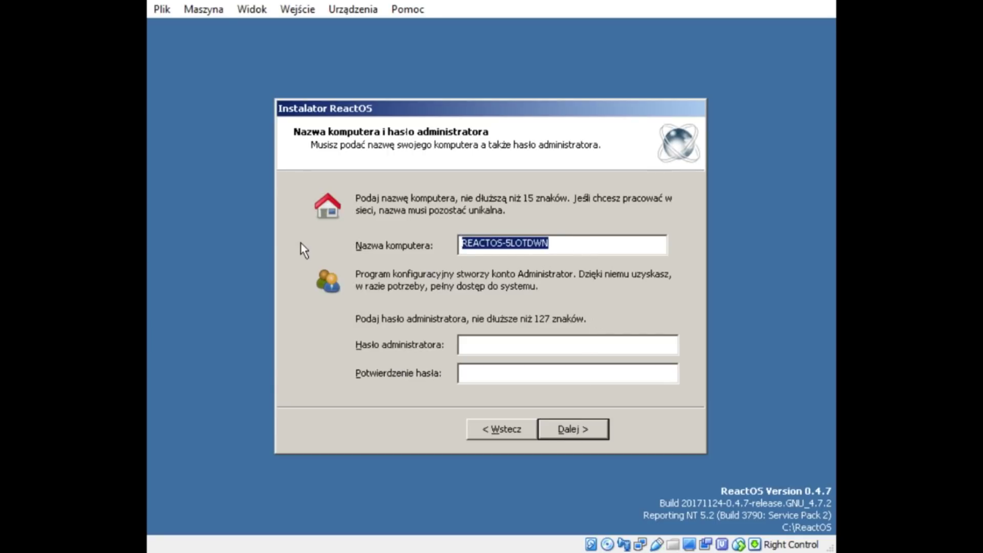
pyautogui.write('MLEM')
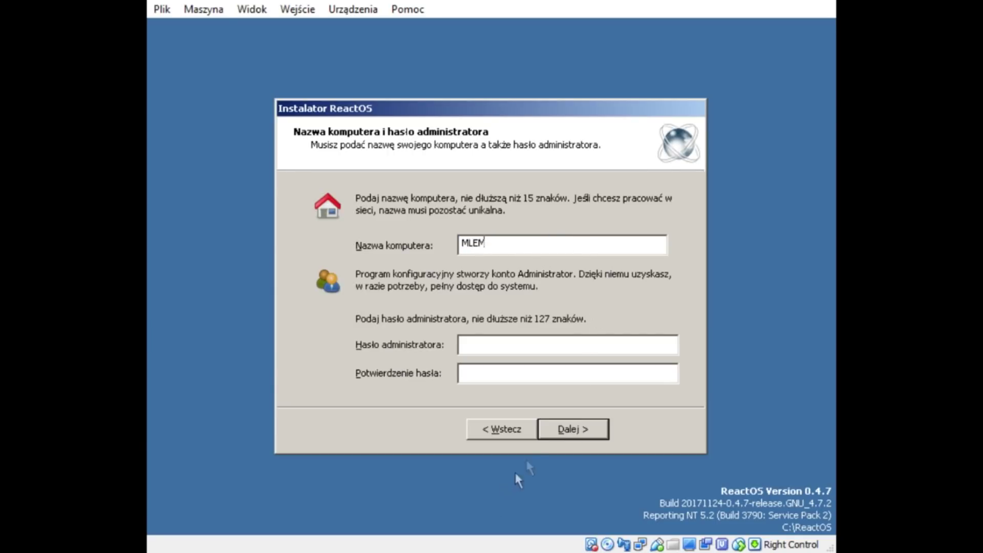
pyautogui.click(550, 436)
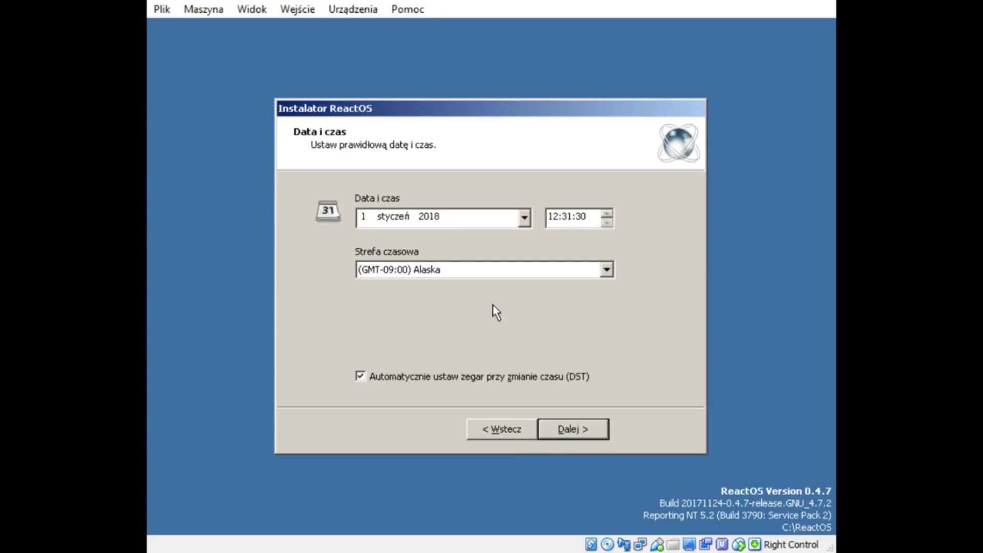
# Step: Check the available time zones, keep (GMT-09:00) Alaska and accept the date and time settings
pyautogui.click(605, 272)
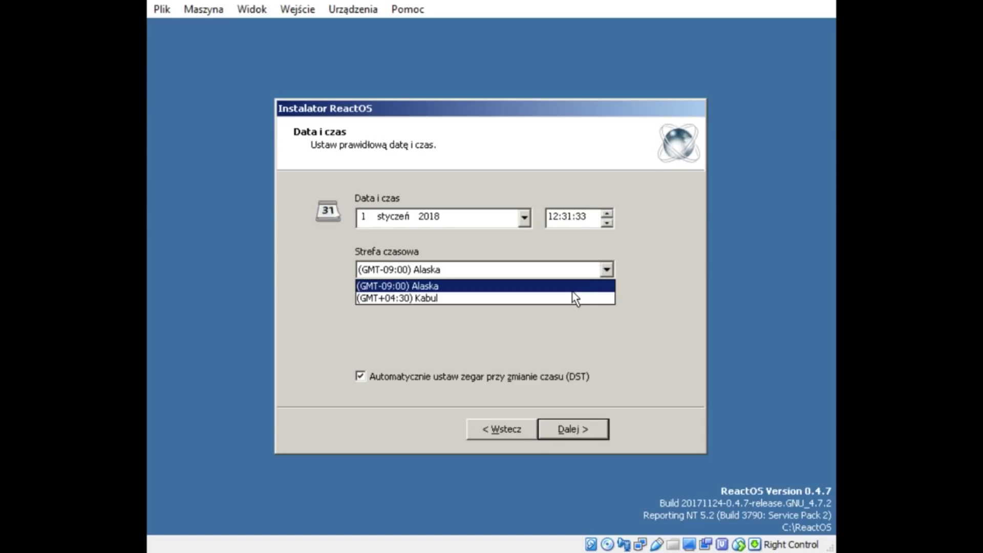
pyautogui.click(606, 272)
pyautogui.click(606, 272)
pyautogui.click(606, 271)
pyautogui.click(606, 272)
pyautogui.click(605, 271)
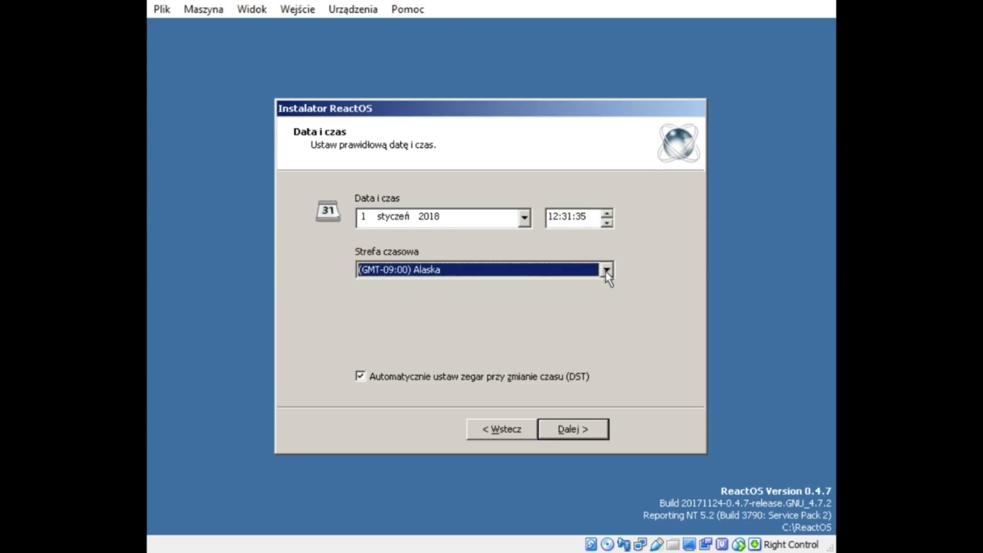
pyautogui.click(584, 433)
# Step: Compare the Lautus and Klasyczny themes and apply Lautus as the system's appearance
pyautogui.click(375, 269)
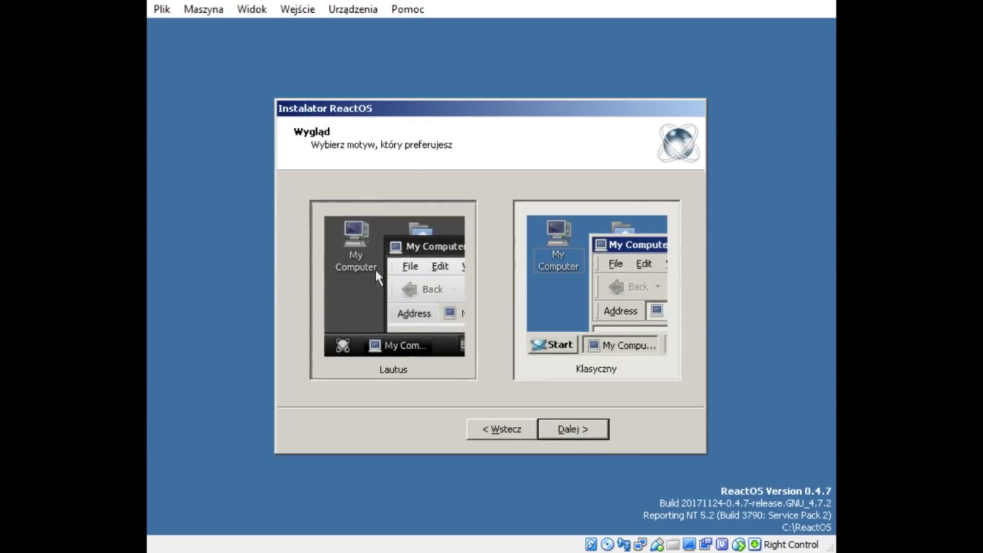
pyautogui.click(552, 337)
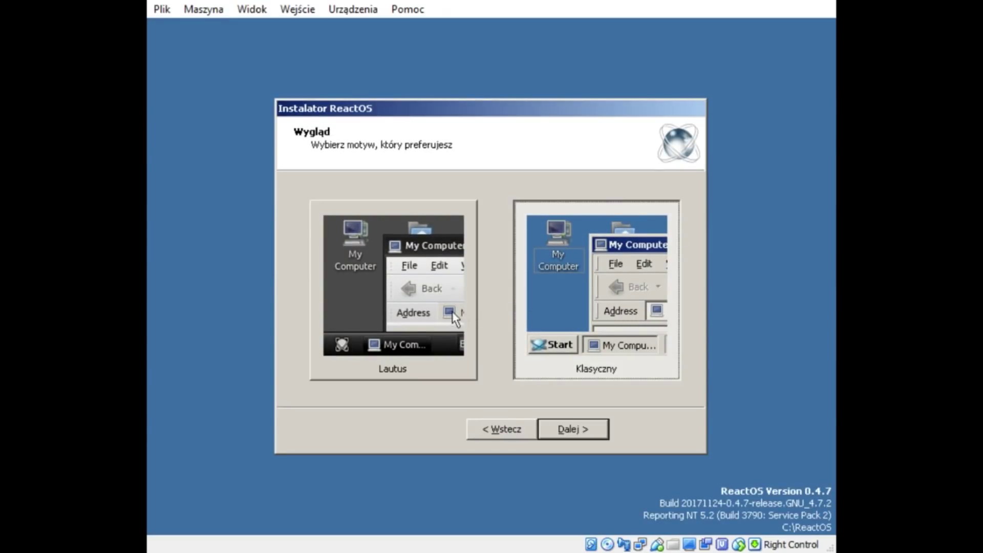
pyautogui.click(453, 312)
pyautogui.click(568, 328)
pyautogui.click(415, 330)
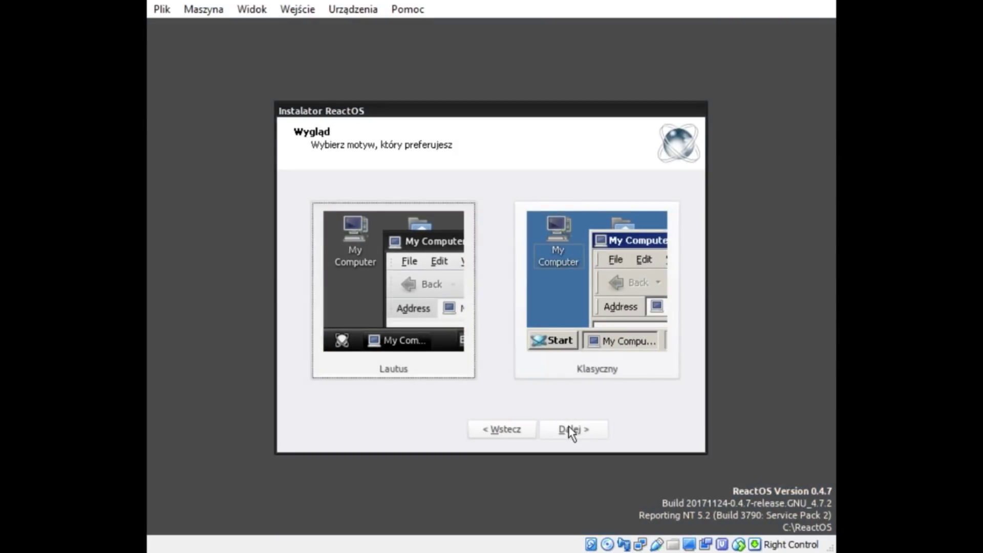
pyautogui.click(573, 435)
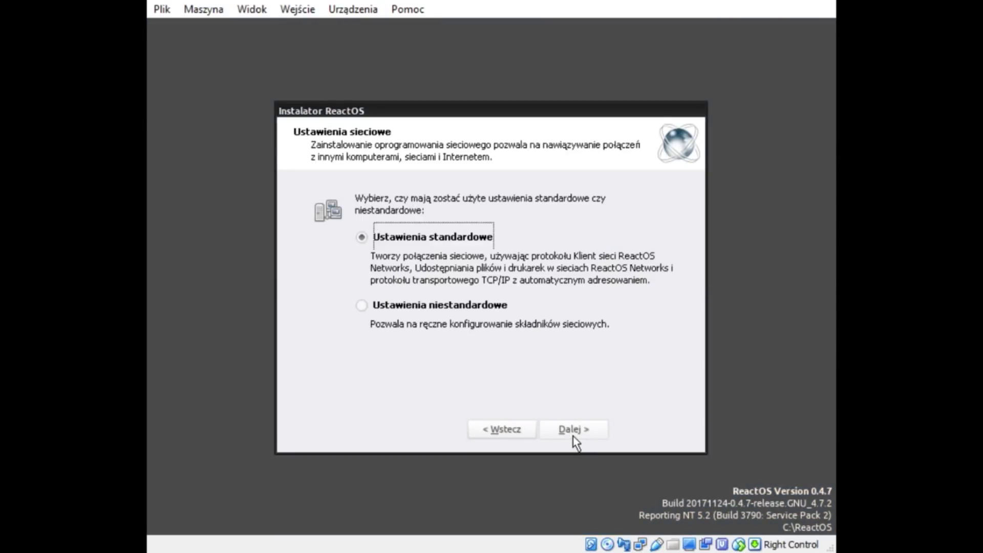
# Step: Keep the standard network settings and complete the remaining pages of the setup wizard
pyautogui.click(573, 435)
pyautogui.click(573, 436)
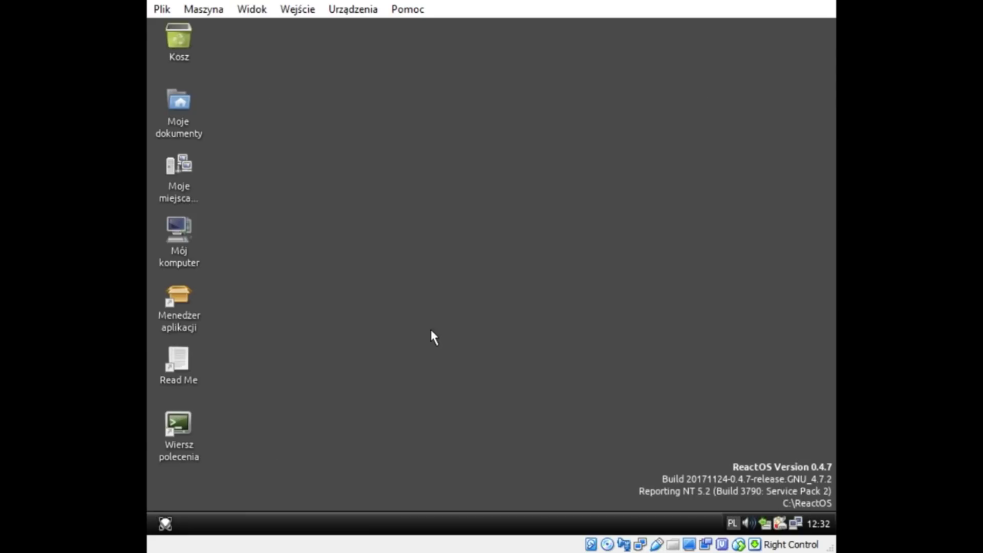
# Step: Try to install the driver for the System device automatically with the hardware wizard
pyautogui.click(165, 522)
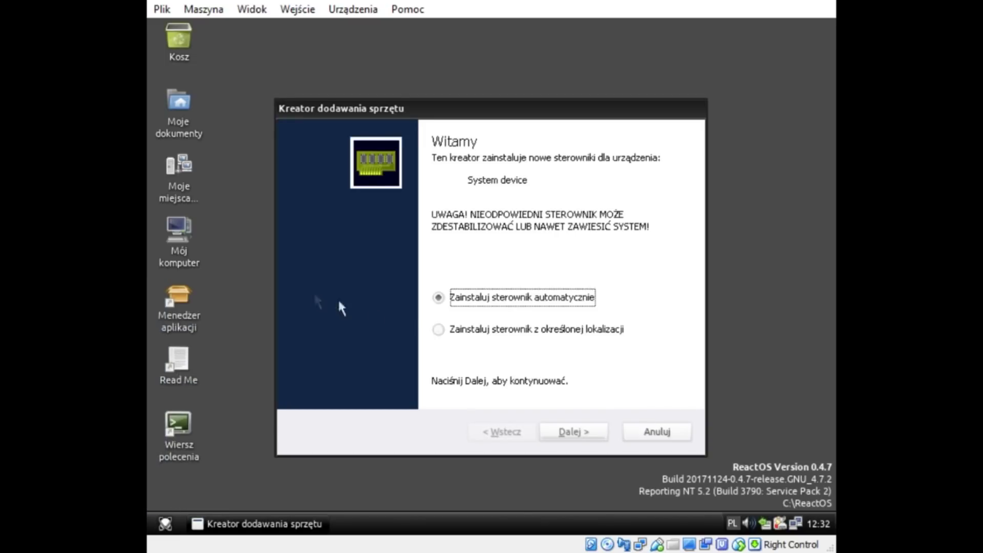
pyautogui.click(589, 435)
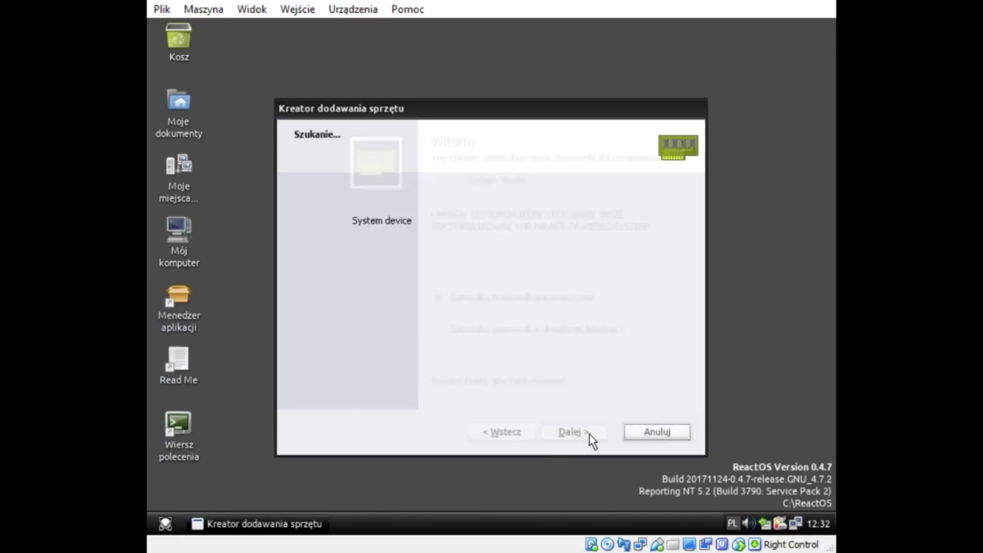
pyautogui.click(502, 434)
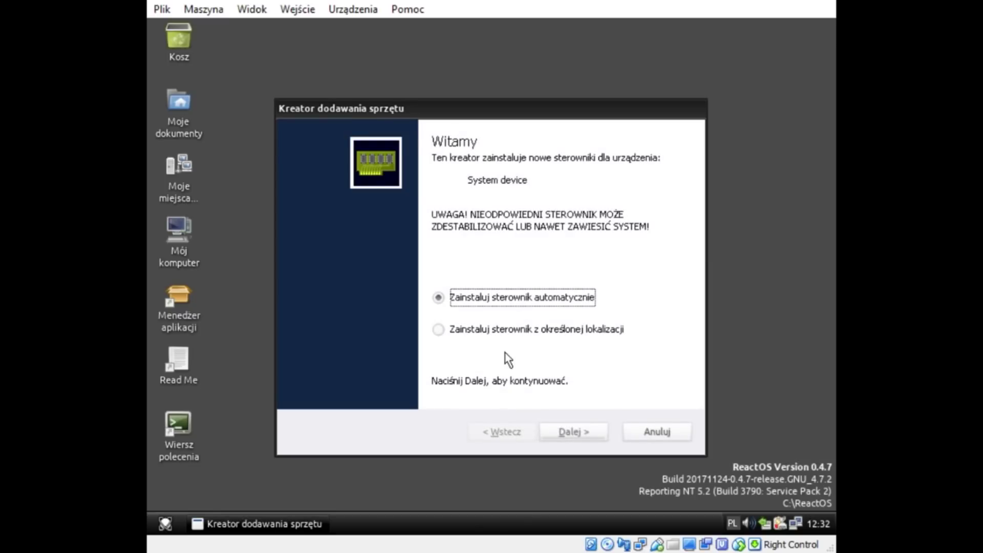
# Step: Try to install the System device's driver automatically once more, and finish the hardware wizard without specifying a driver location
pyautogui.click(579, 436)
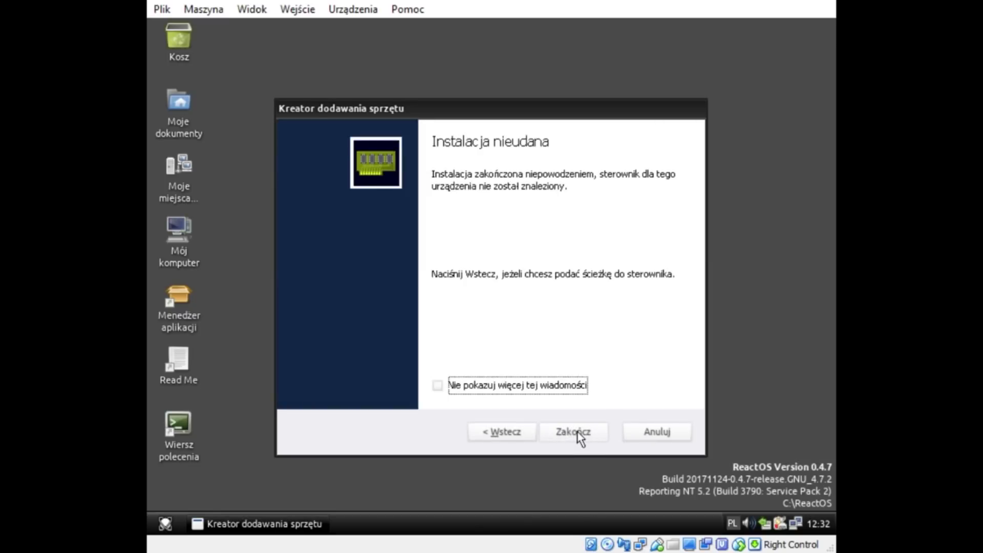
pyautogui.click(580, 436)
pyautogui.click(566, 428)
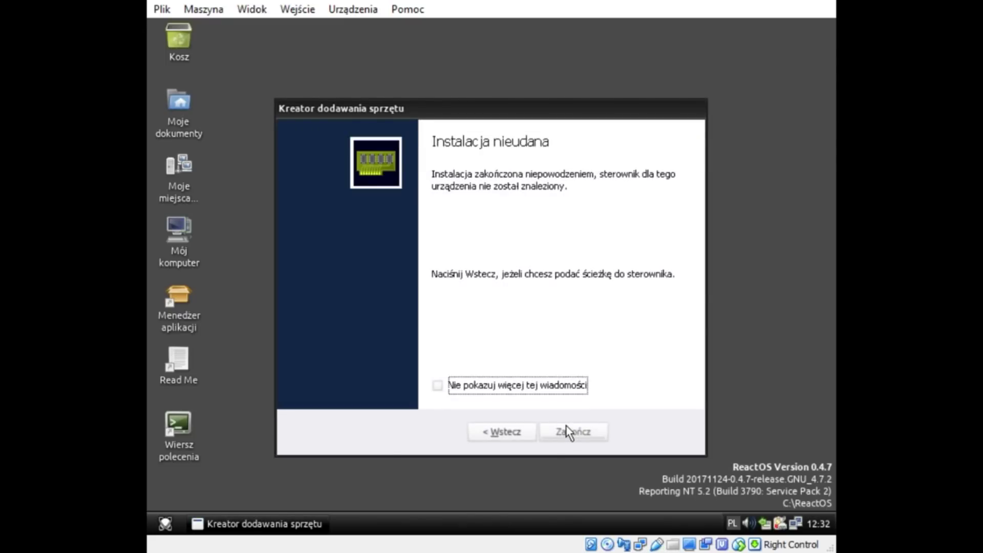
pyautogui.click(566, 428)
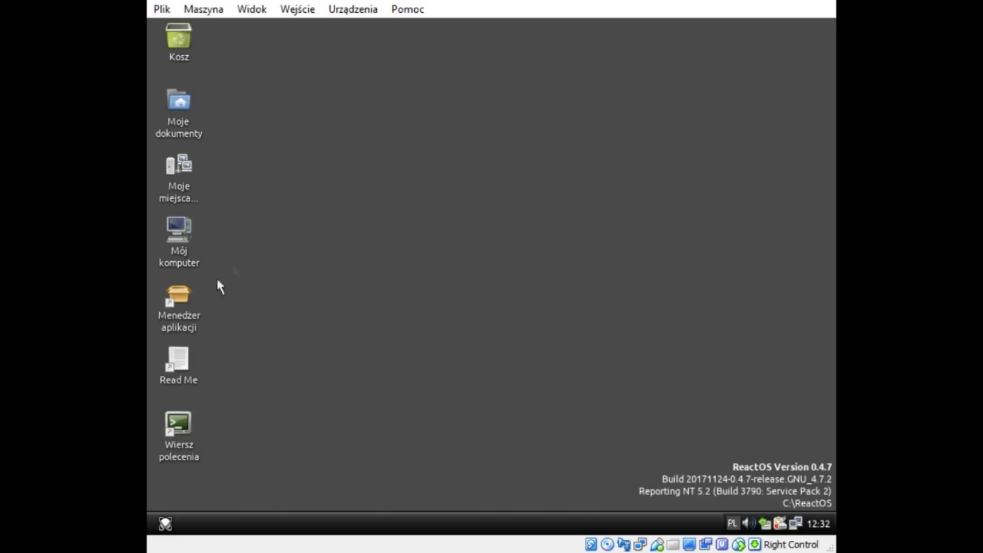
# Step: Look through the installed programs, including the games in the Gry group
pyautogui.click(164, 523)
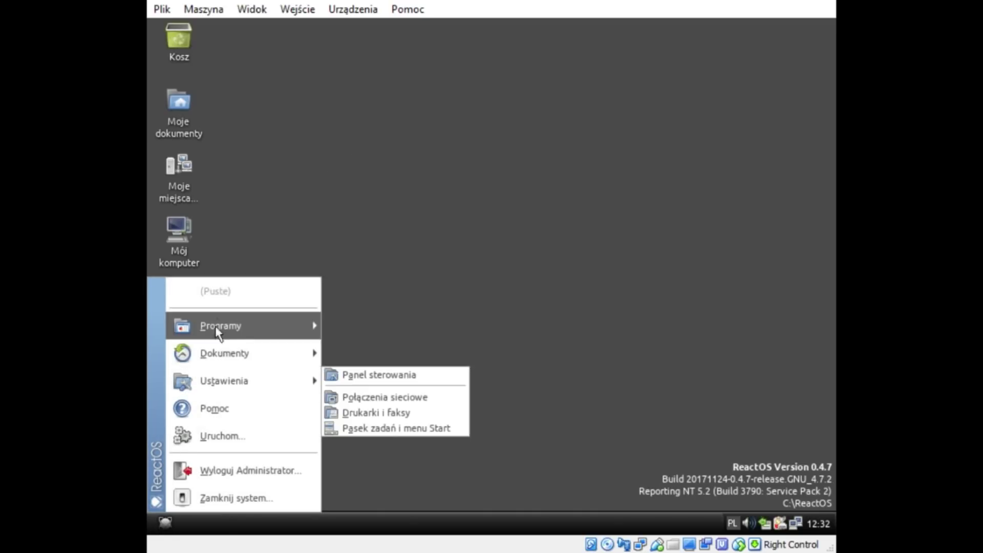
pyautogui.moveTo(217, 318)
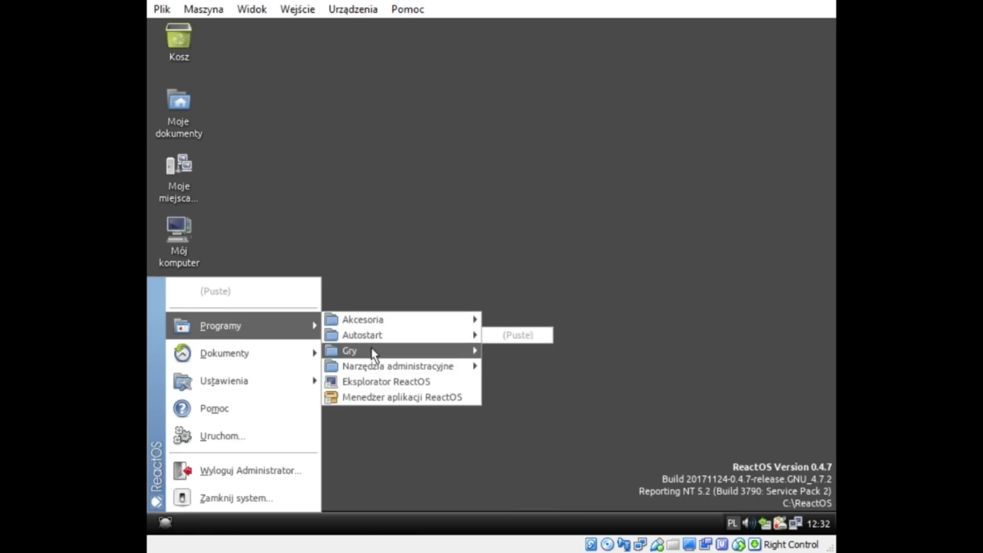
pyautogui.moveTo(372, 351)
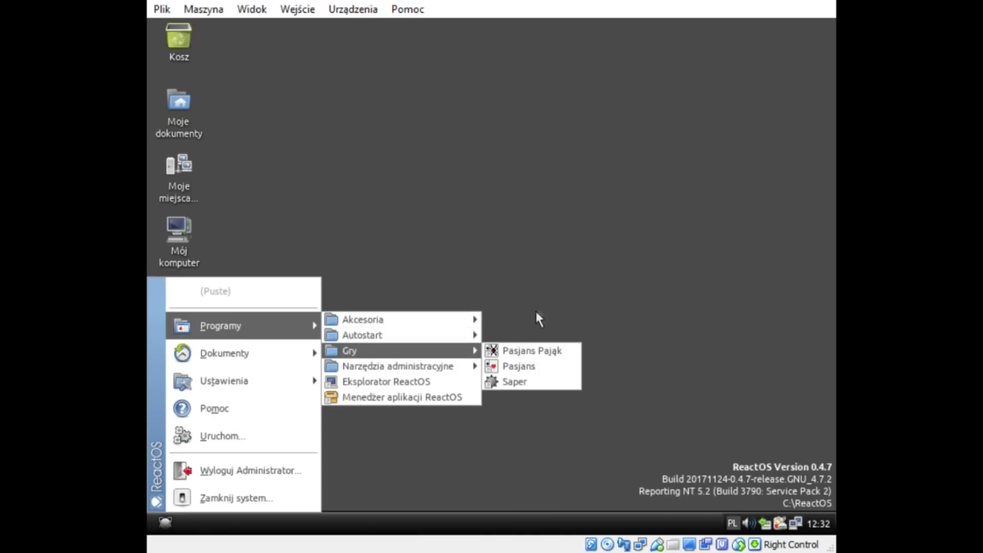
pyautogui.click(537, 307)
# Step: Open the desktop's display properties and apply Angelus_02_ROSWP_4-3_1024x768 as the wallpaper
pyautogui.rightClick(284, 126)
pyautogui.click(331, 256)
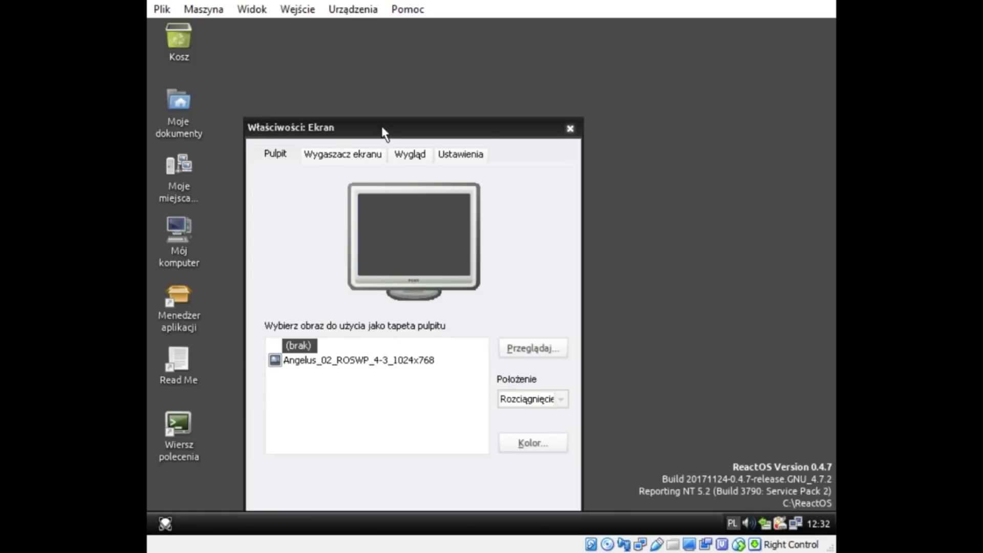
pyautogui.moveTo(383, 134); pyautogui.dragTo(380, 81)
pyautogui.click(337, 306)
pyautogui.click(540, 484)
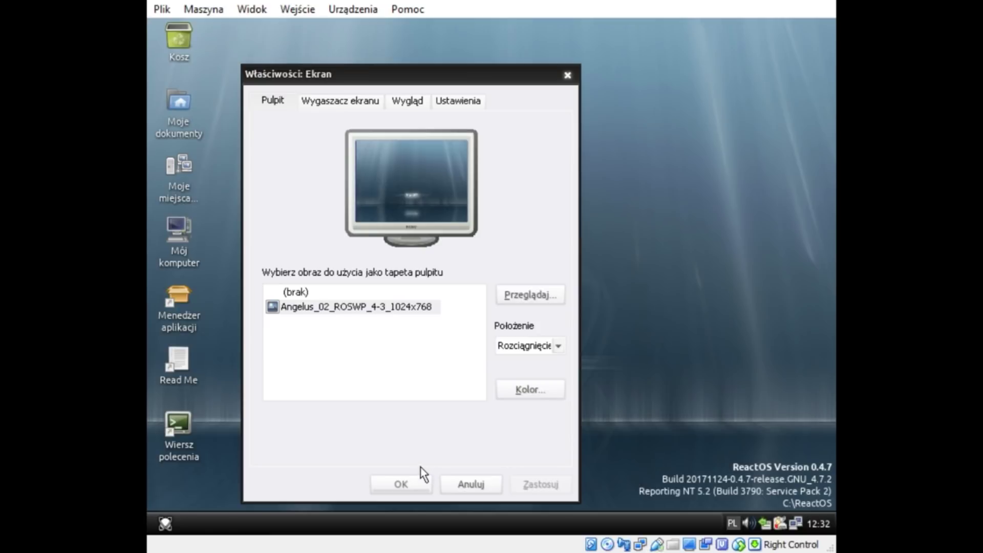
# Step: Preview the Fraktale cylindryczne screen saver, and select and preview Gwiezdne pole instead
pyautogui.click(336, 100)
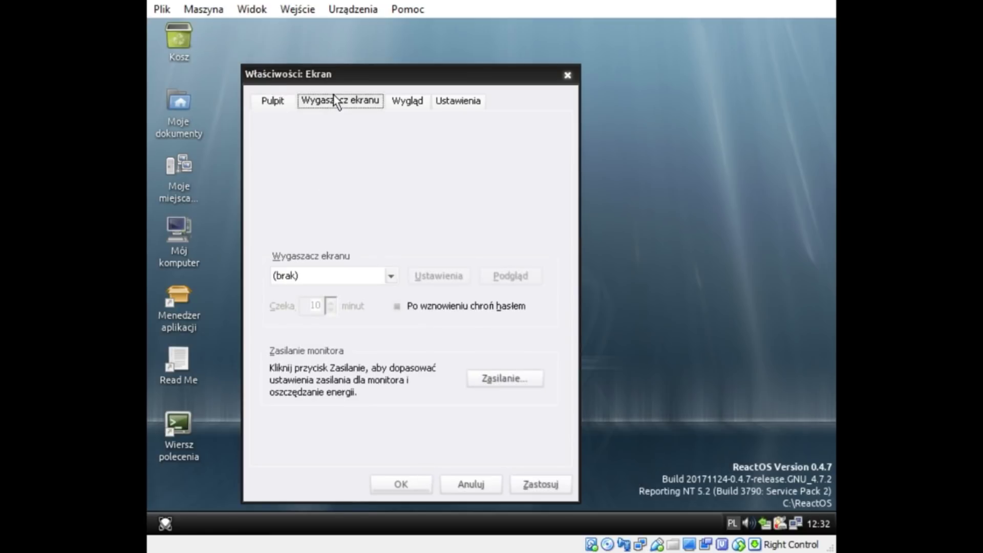
pyautogui.click(392, 274)
pyautogui.click(367, 317)
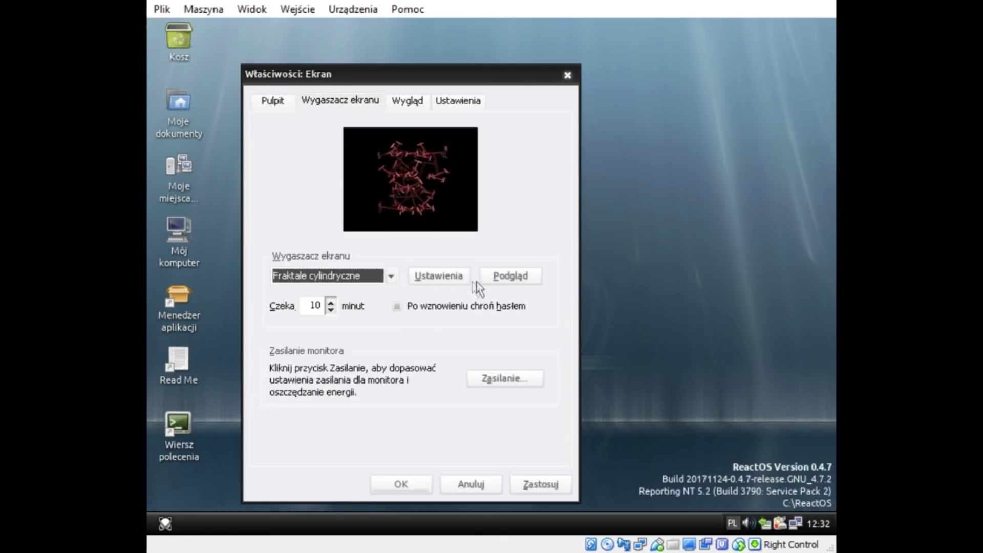
pyautogui.click(505, 279)
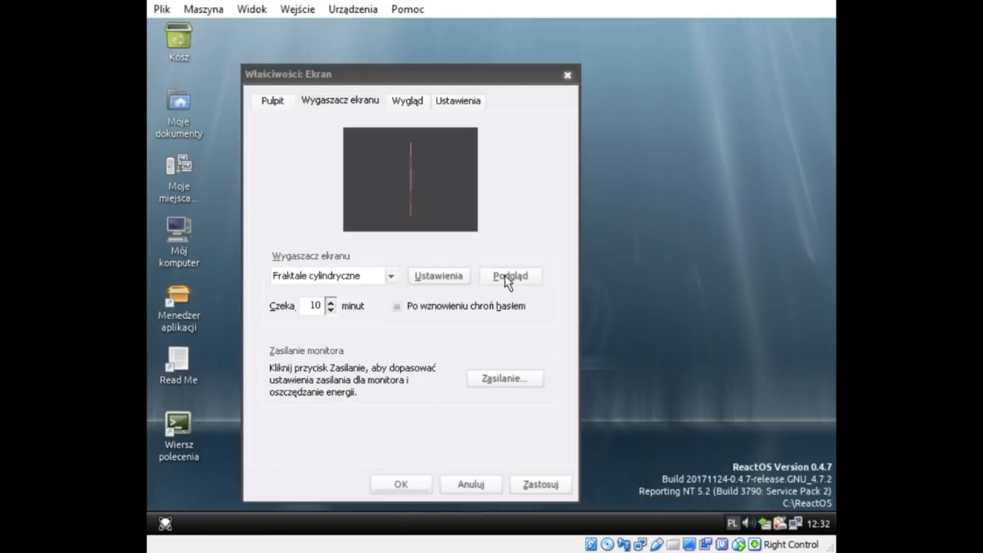
pyautogui.click(391, 276)
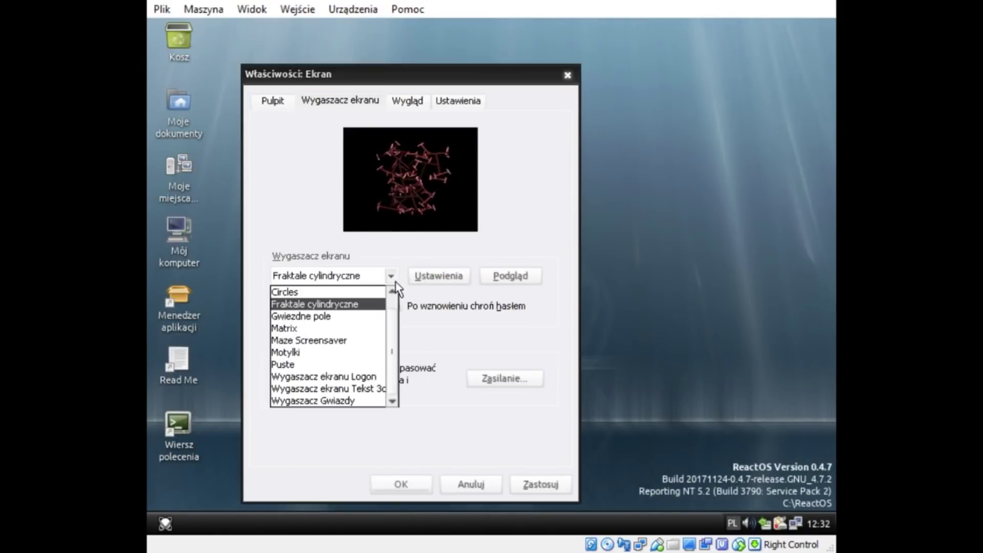
pyautogui.click(337, 317)
pyautogui.click(499, 279)
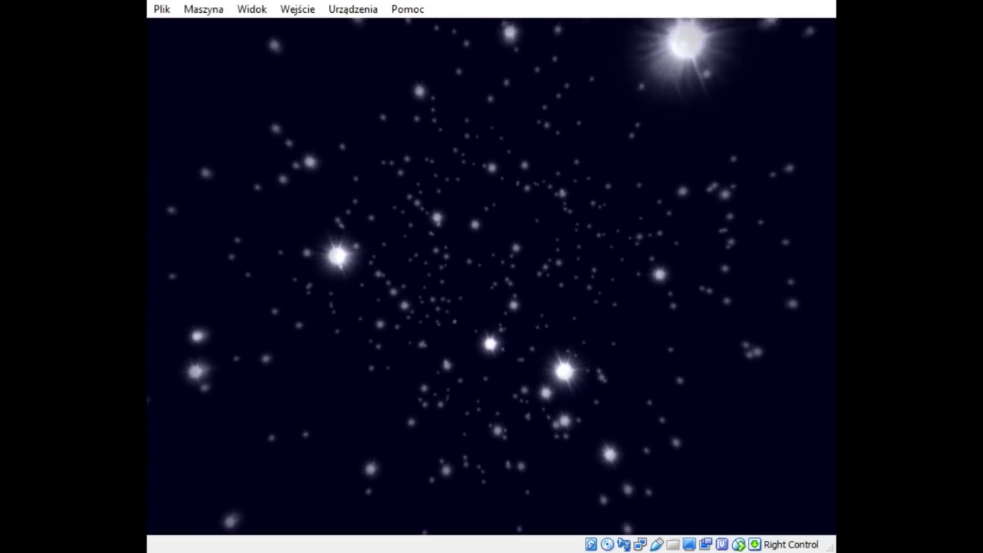
pyautogui.moveTo(423, 343)
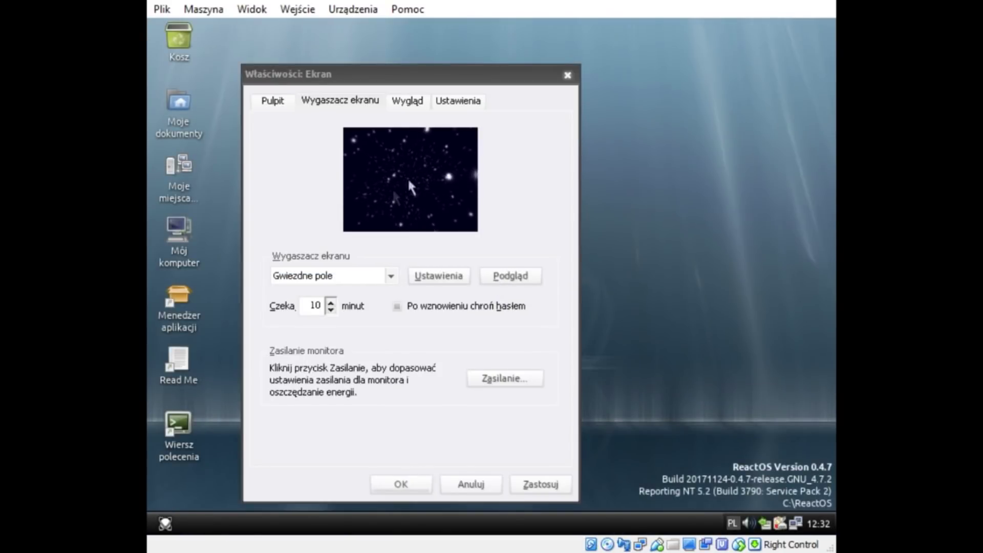
# Step: Apply the Classic Theme with the Łupek colour scheme to the system's appearance
pyautogui.click(407, 100)
pyautogui.click(426, 378)
pyautogui.click(427, 378)
pyautogui.click(426, 332)
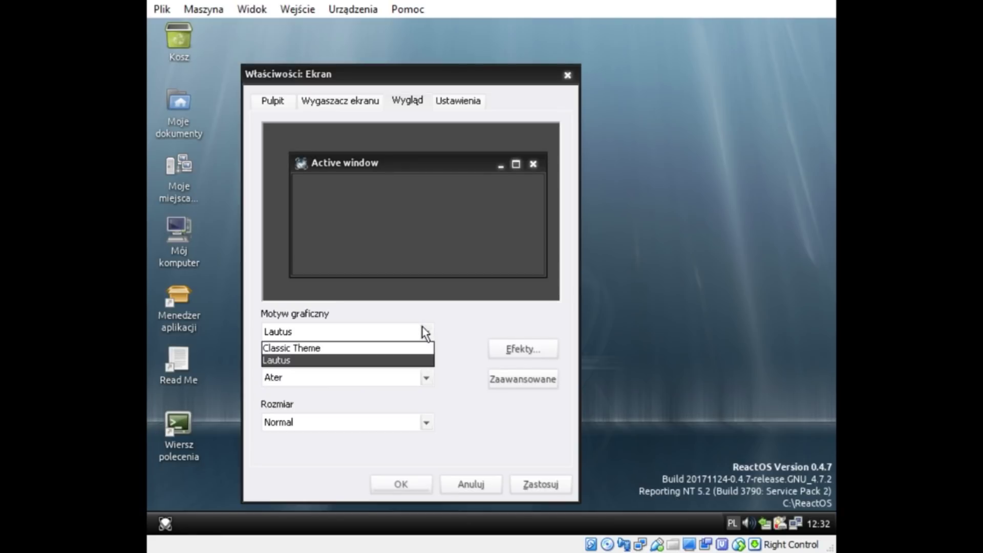
pyautogui.click(391, 340)
pyautogui.click(404, 330)
pyautogui.click(366, 349)
pyautogui.click(420, 378)
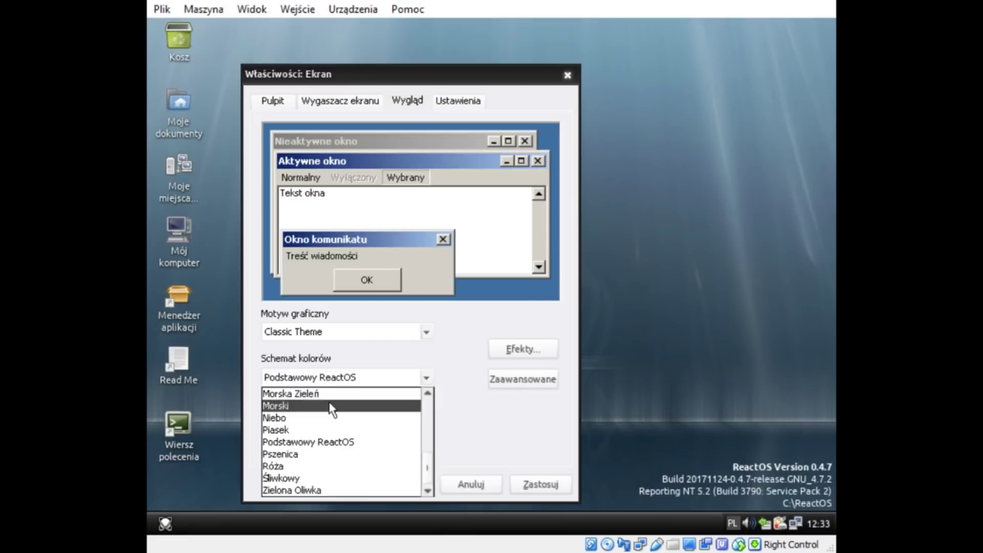
pyautogui.click(333, 405)
pyautogui.scroll(-3, 379, 383)
pyautogui.scroll(1, 379, 383)
pyautogui.click(525, 483)
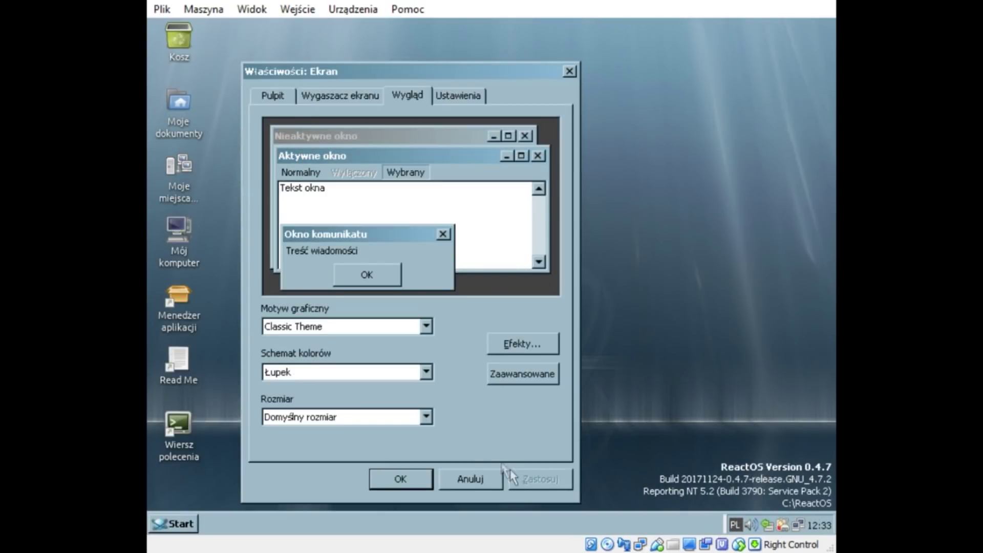
# Step: Apply the Lautus theme with the Ater colour scheme, check the Start menu's look and close the display properties
pyautogui.click(426, 326)
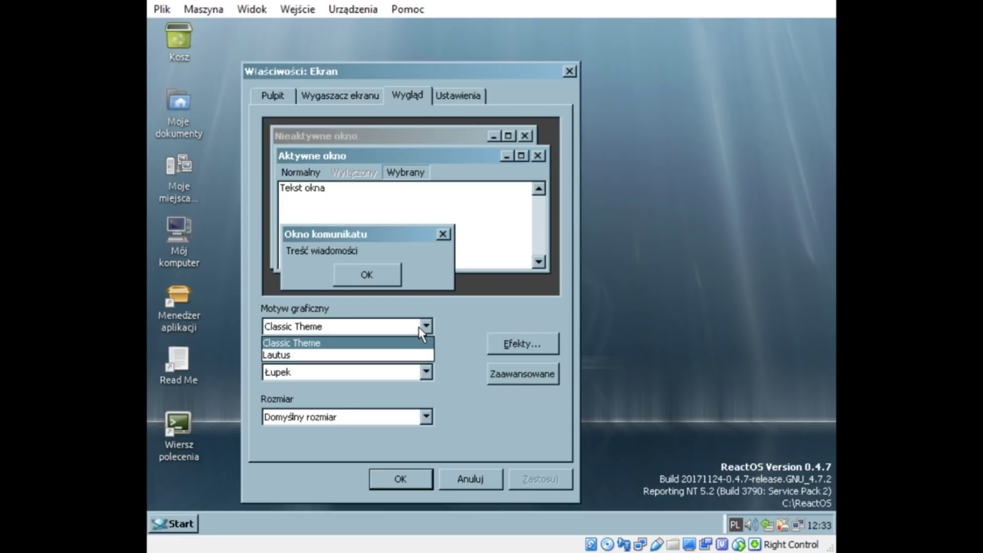
pyautogui.click(406, 352)
pyautogui.click(542, 479)
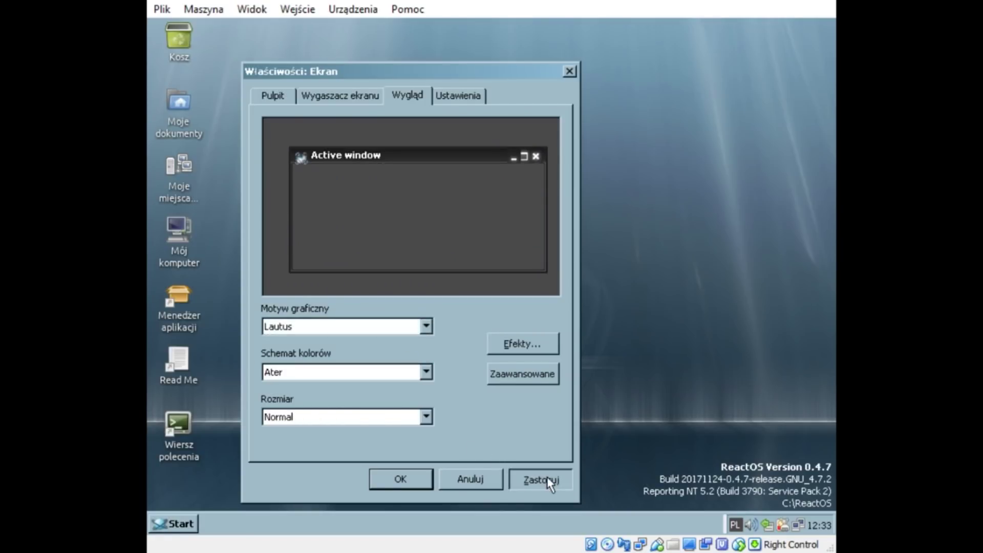
pyautogui.click(516, 345)
pyautogui.click(492, 364)
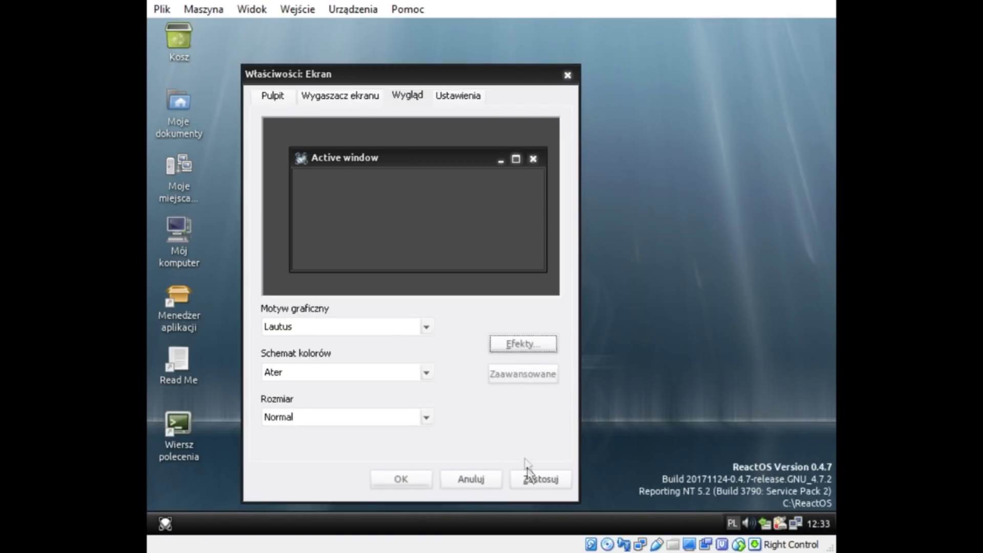
pyautogui.click(530, 482)
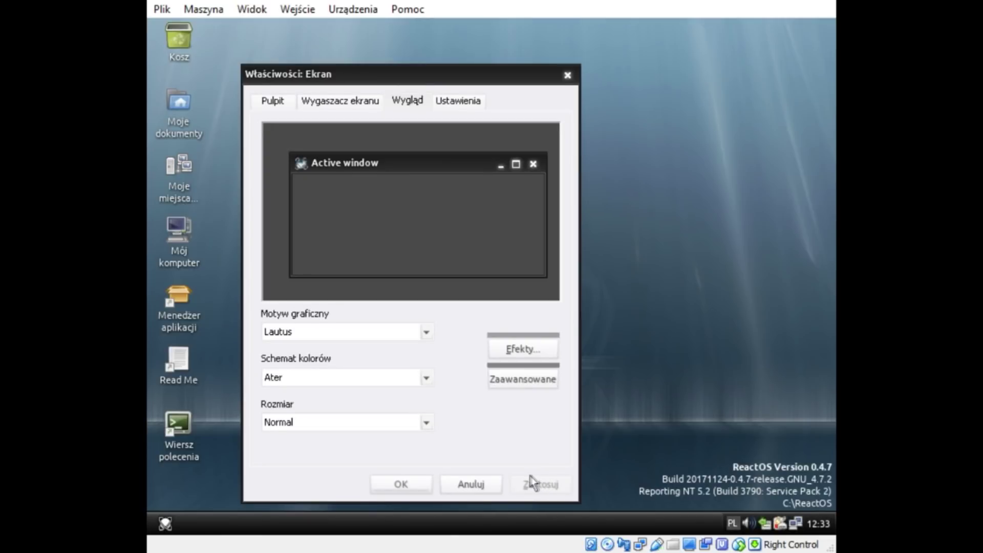
pyautogui.click(165, 523)
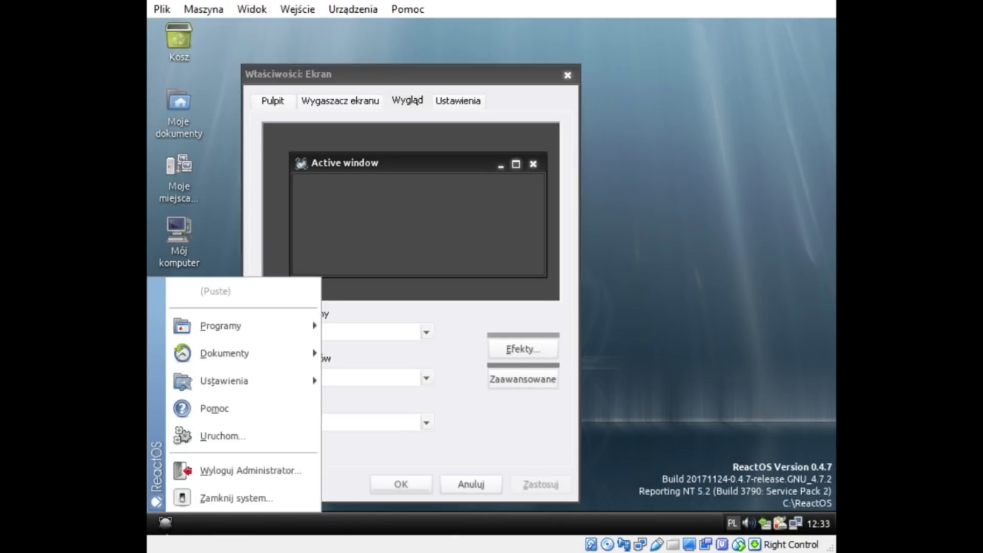
pyautogui.click(165, 522)
pyautogui.click(567, 75)
# Step: Reopen the display properties and inspect the advanced appearance settings, leaving them without changes
pyautogui.rightClick(488, 115)
pyautogui.click(532, 247)
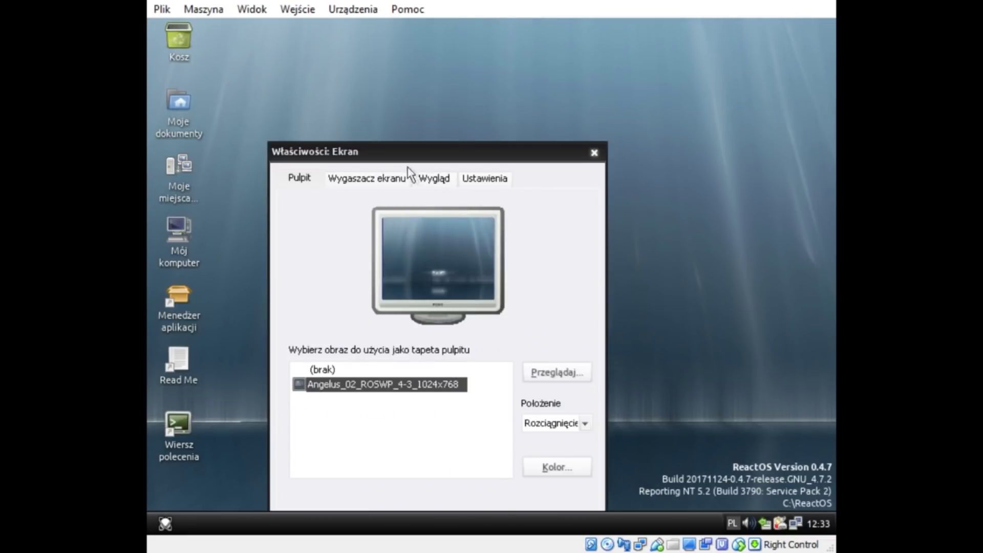
pyautogui.click(434, 179)
pyautogui.moveTo(437, 158); pyautogui.dragTo(404, 61)
pyautogui.click(505, 360)
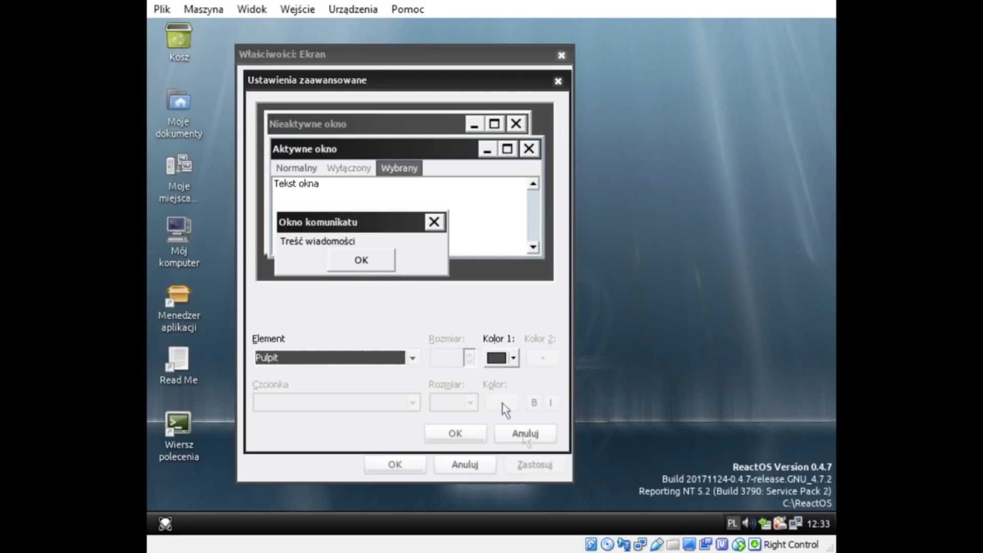
pyautogui.click(526, 435)
# Step: Inspect the appearance effects, try to enable shadows under menus, and cancel out of the display properties
pyautogui.click(518, 332)
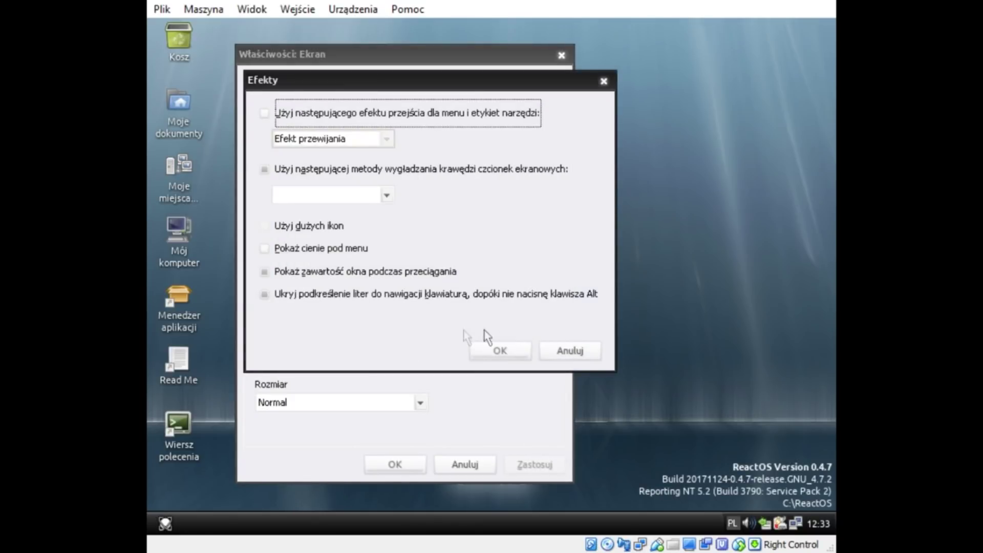
pyautogui.click(312, 250)
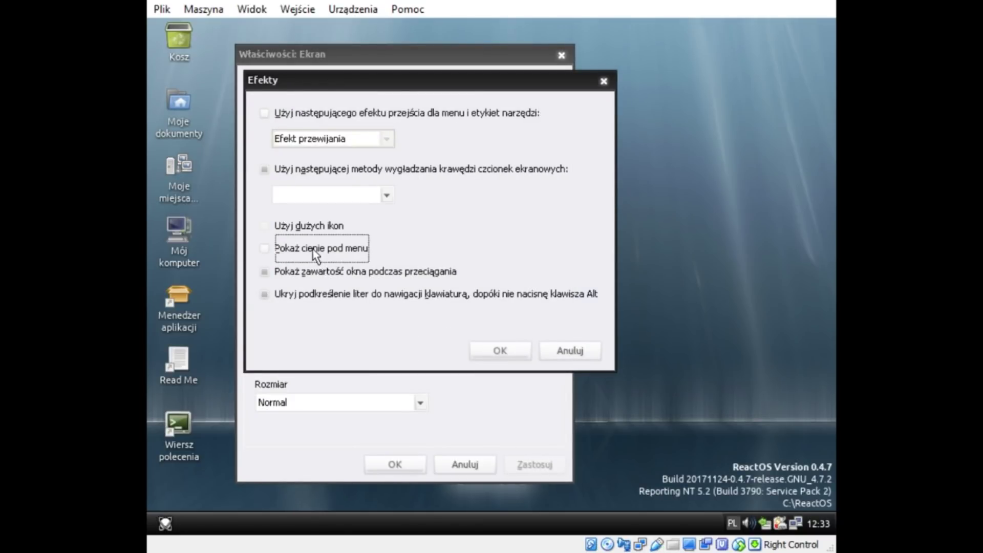
pyautogui.click(568, 351)
pyautogui.click(464, 465)
pyautogui.rightClick(321, 185)
pyautogui.click(235, 137)
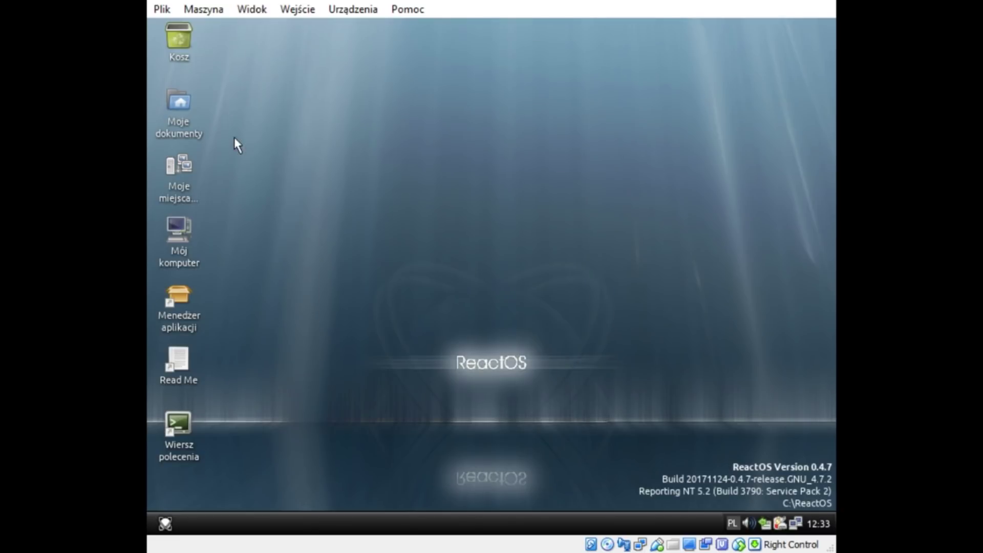
# Step: Open Mój komputer, move its window clear of the desktop icons and look over its drives and system folders
pyautogui.doubleClick(180, 236)
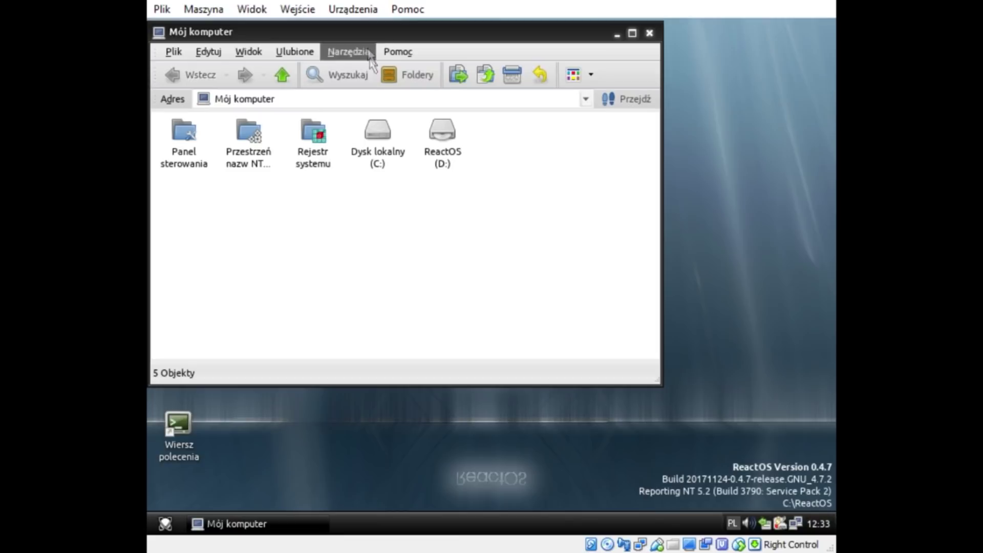
pyautogui.moveTo(368, 41); pyautogui.dragTo(429, 100)
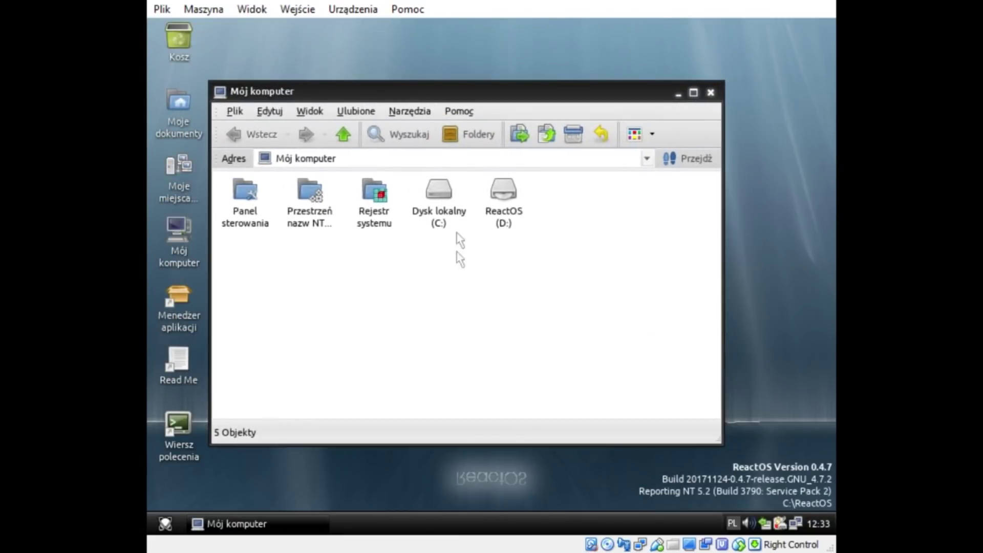
pyautogui.click(515, 190)
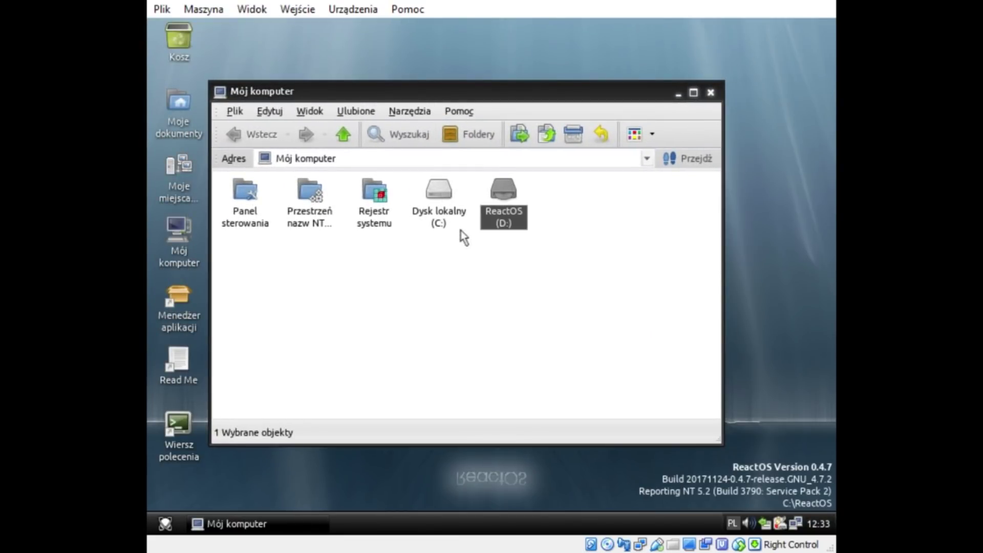
pyautogui.click(447, 210)
pyautogui.click(267, 218)
pyautogui.click(320, 214)
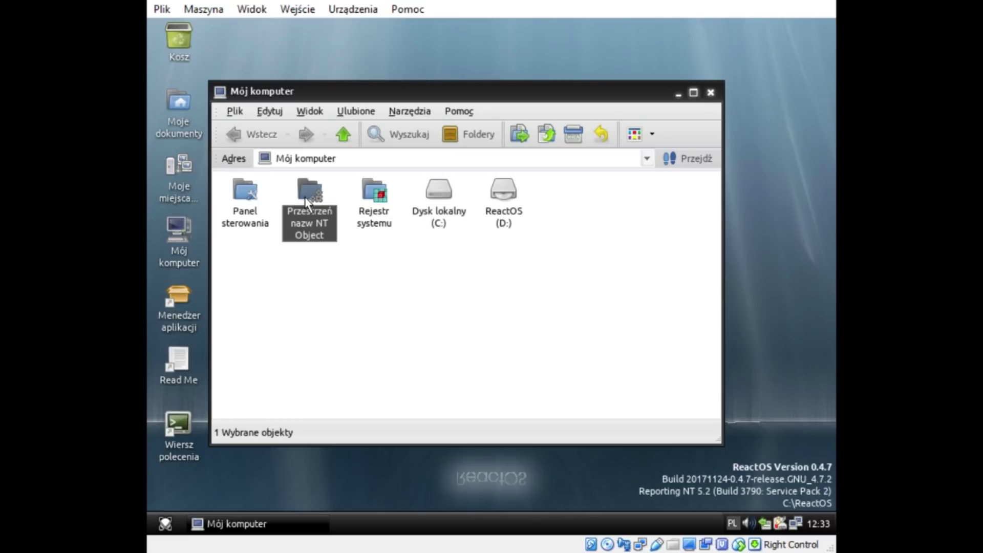
# Step: Open Przestrzeń nazw NT Object, look inside its ?? folder and return to the namespace listing
pyautogui.rightClick(314, 193)
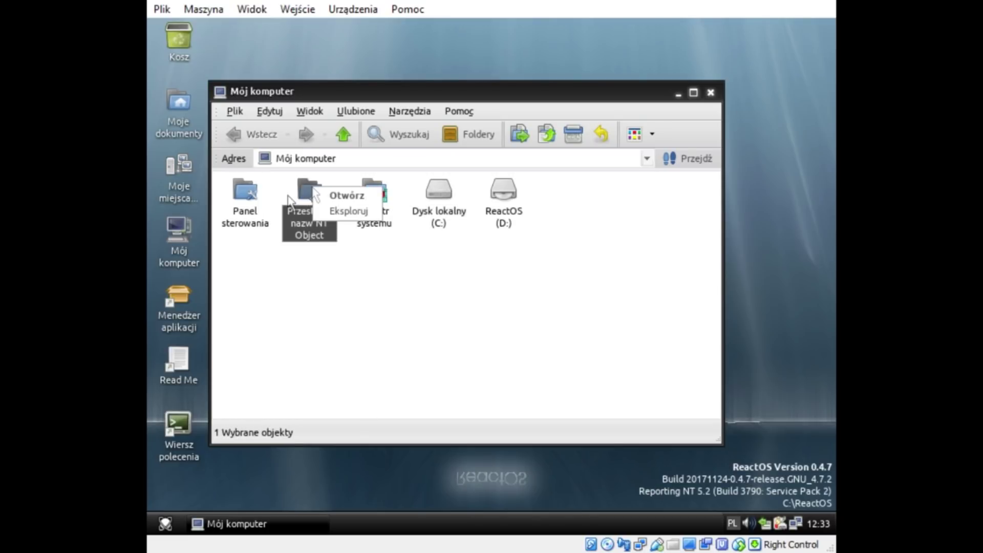
pyautogui.click(340, 199)
pyautogui.scroll(-1, 333, 256)
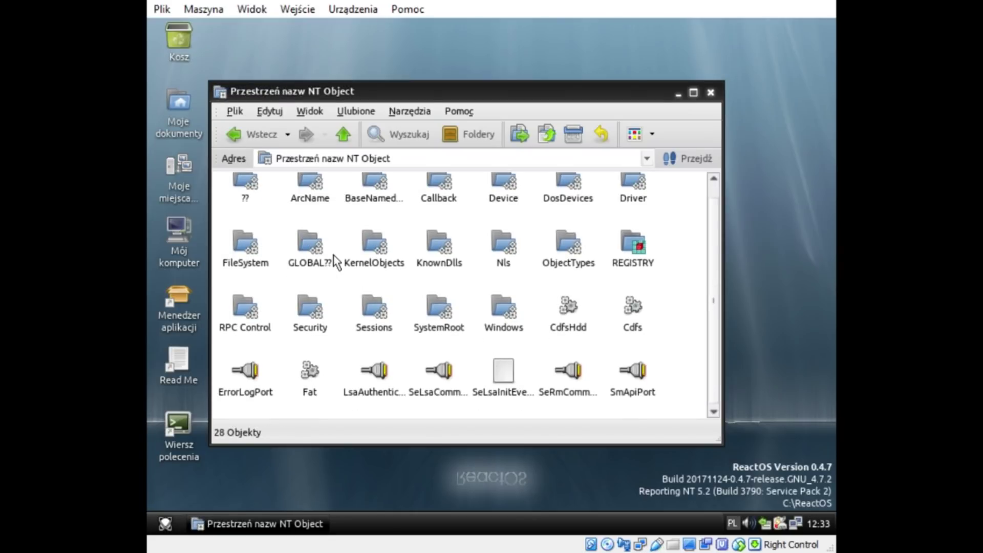
pyautogui.scroll(1, 333, 256)
pyautogui.doubleClick(312, 251)
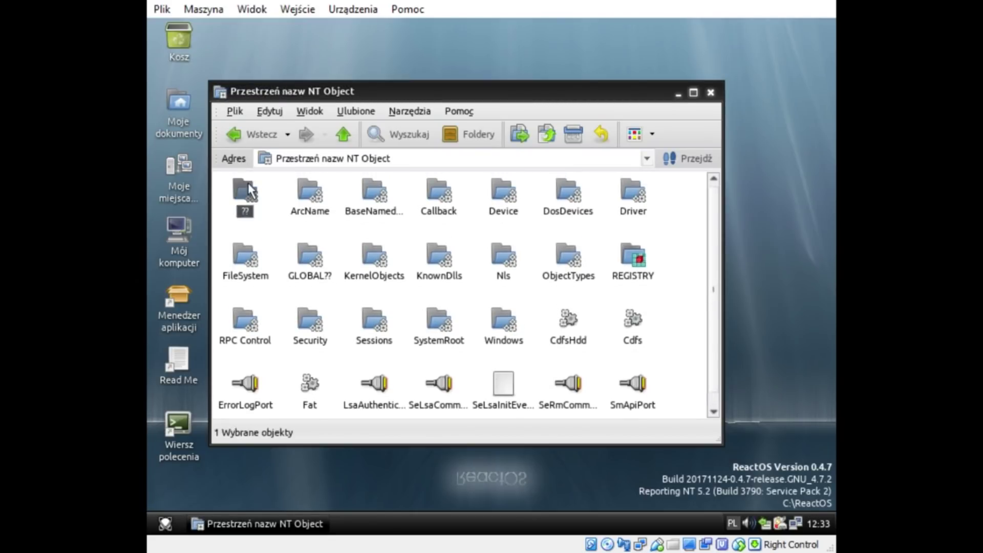
pyautogui.click(235, 134)
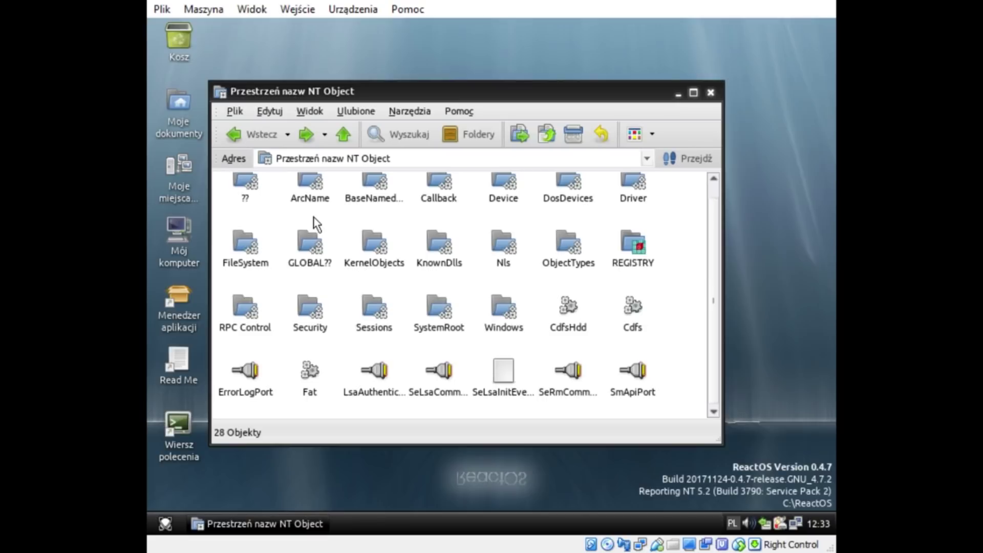
# Step: Look inside the Driver folder of the NT Object namespace and return to Mój komputer
pyautogui.scroll(1, 310, 217)
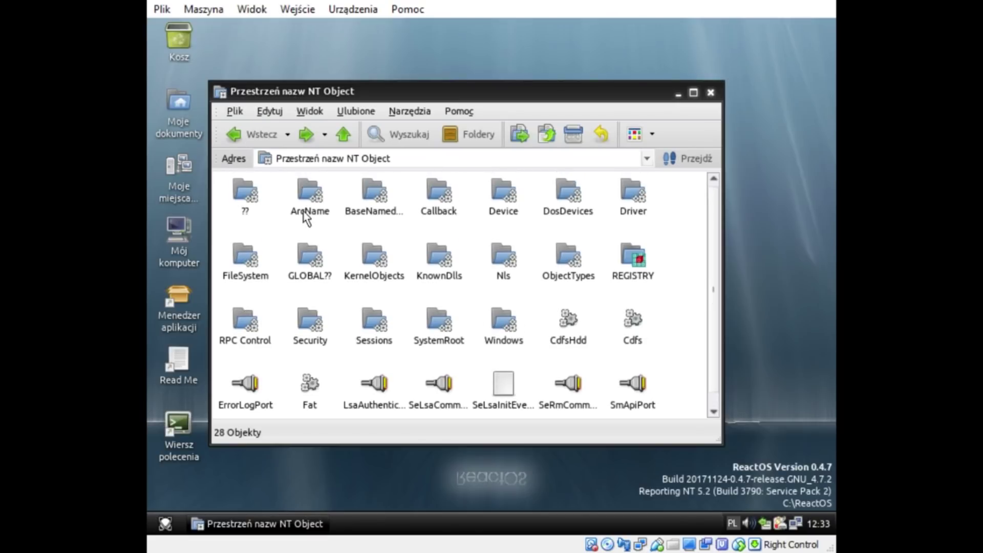
pyautogui.doubleClick(633, 194)
pyautogui.doubleClick(239, 139)
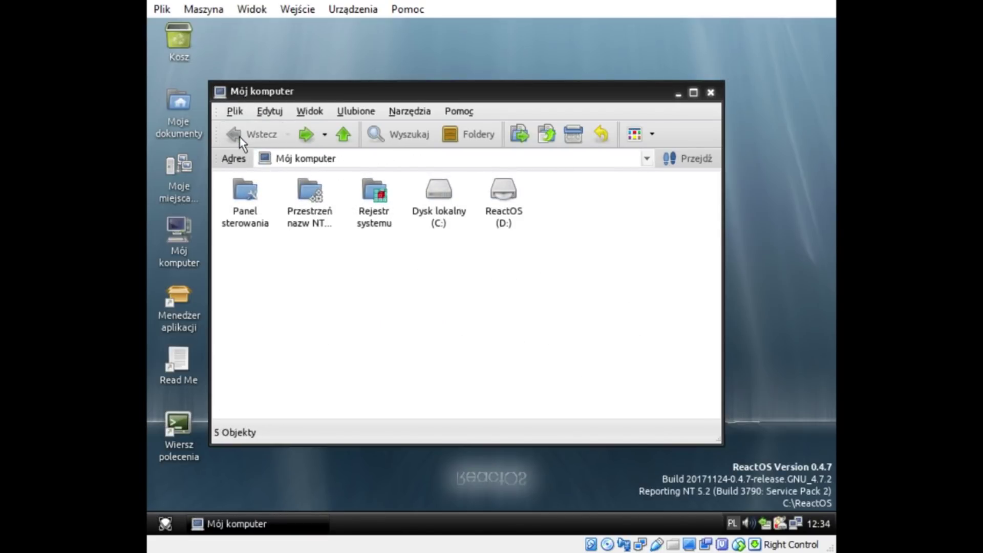
# Step: Check the available actions for the NT Object namespace and Rejestr systemu, look inside Rejestr systemu and return to Mój komputer
pyautogui.click(295, 201)
pyautogui.rightClick(312, 218)
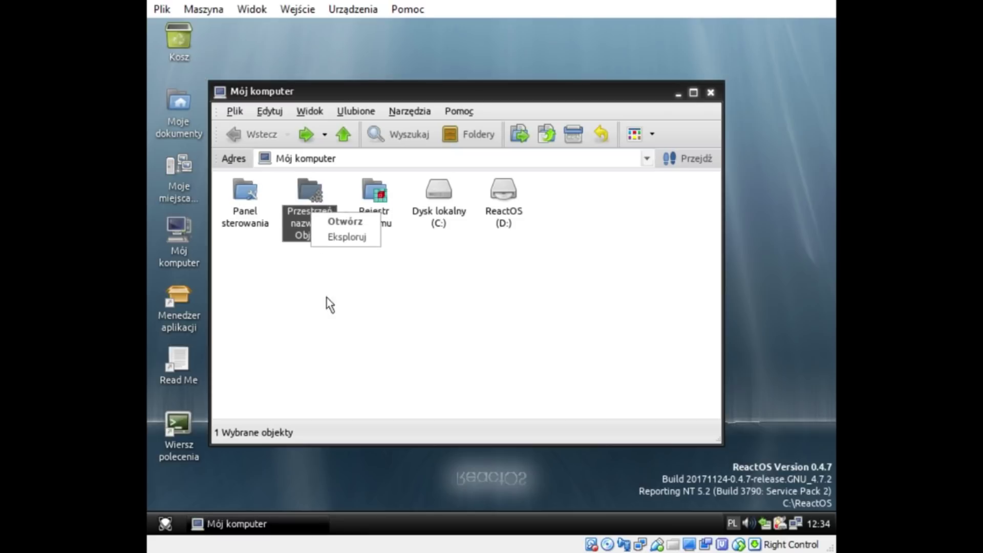
pyautogui.click(384, 205)
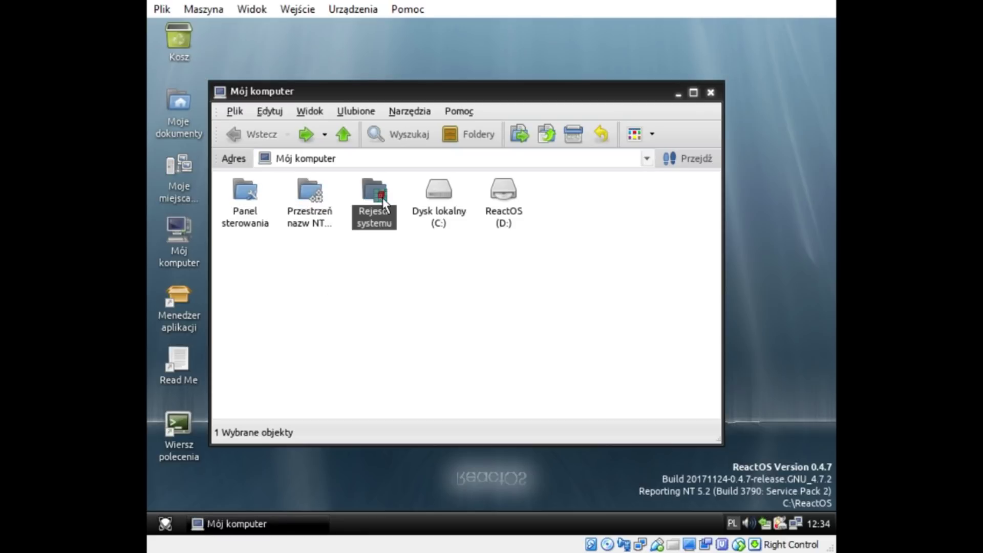
pyautogui.rightClick(374, 199)
pyautogui.click(358, 200)
pyautogui.doubleClick(366, 194)
pyautogui.click(251, 134)
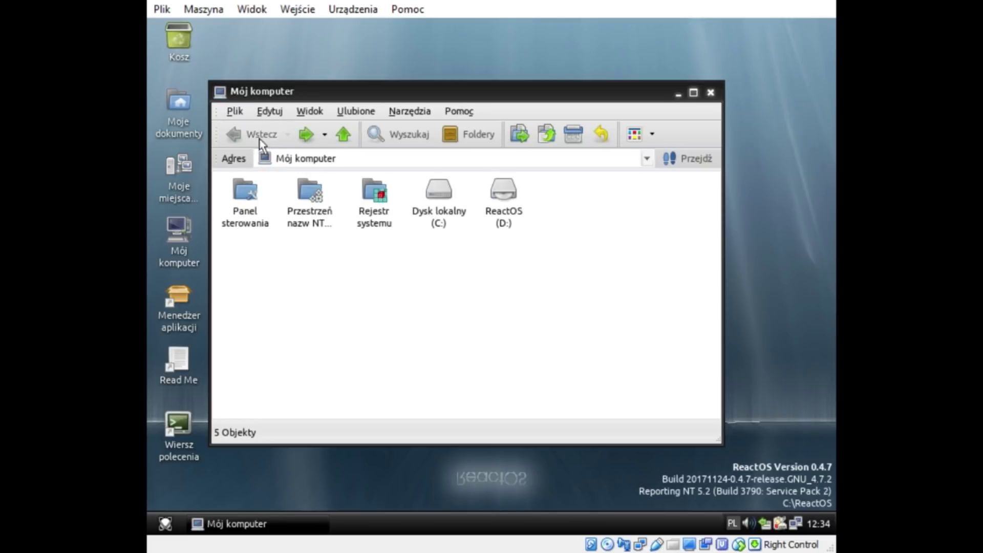
# Step: Go to C:\Program Files\Internet Explorer on the local disk and launch iexplore.exe
pyautogui.click(439, 200)
pyautogui.click(422, 278)
pyautogui.doubleClick(425, 215)
pyautogui.click(298, 201)
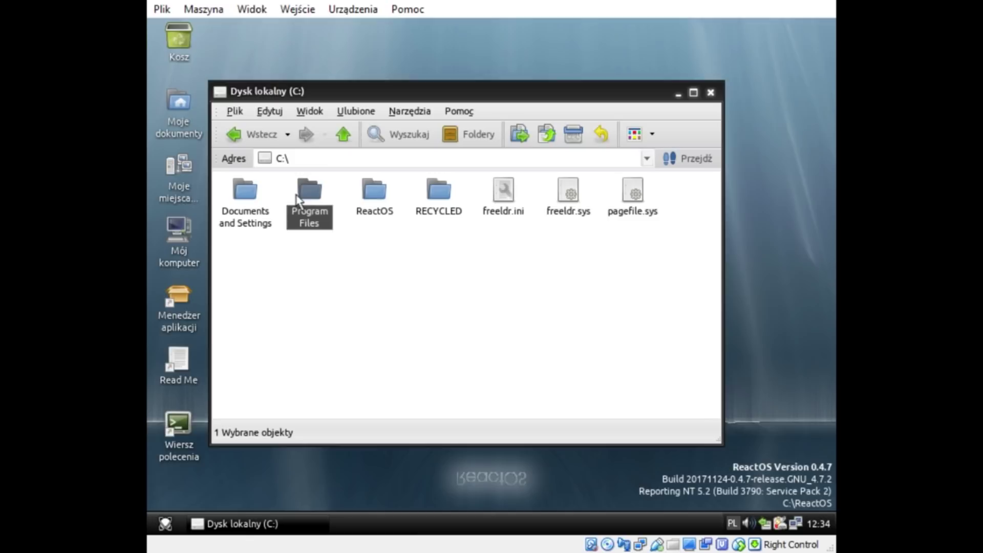
pyautogui.doubleClick(308, 184)
pyautogui.click(302, 199)
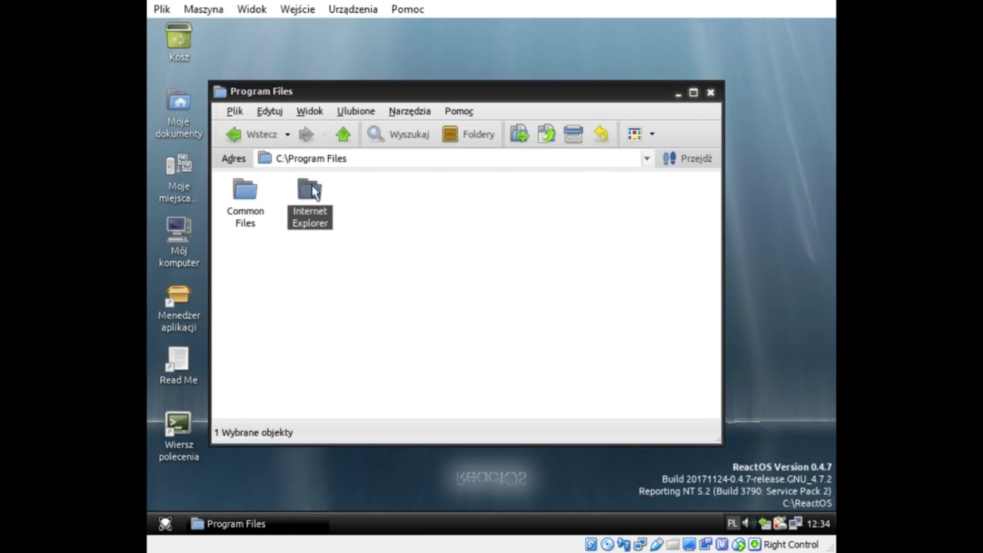
pyautogui.doubleClick(313, 190)
pyautogui.doubleClick(245, 191)
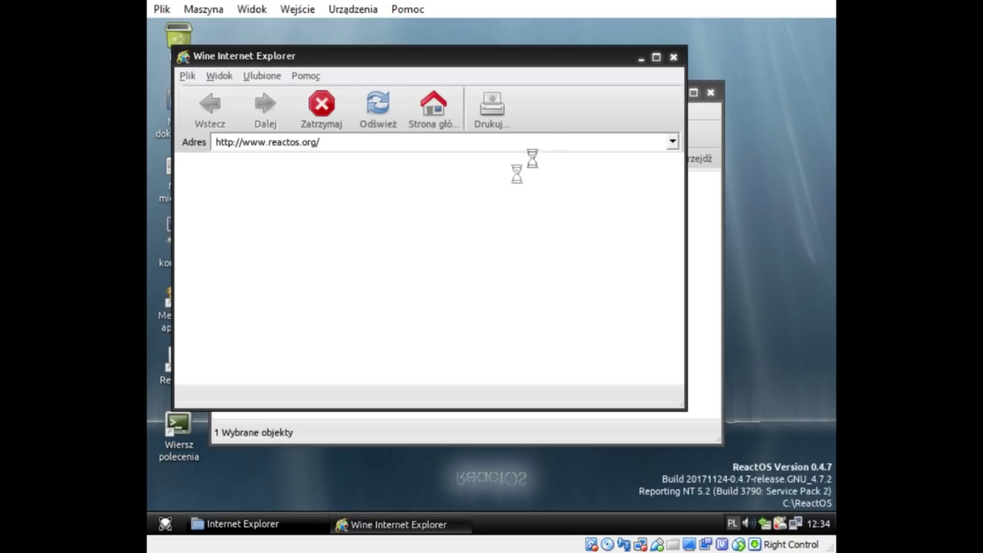
# Step: Maximise the Wine Internet Explorer window and load the website piteuszblog.ugu.pl
pyautogui.click(656, 58)
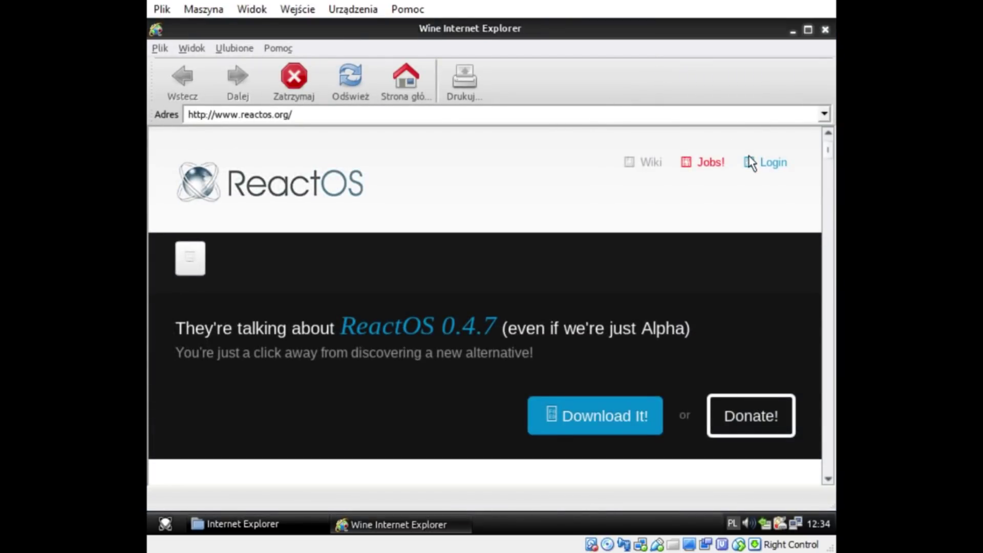
pyautogui.click(688, 118)
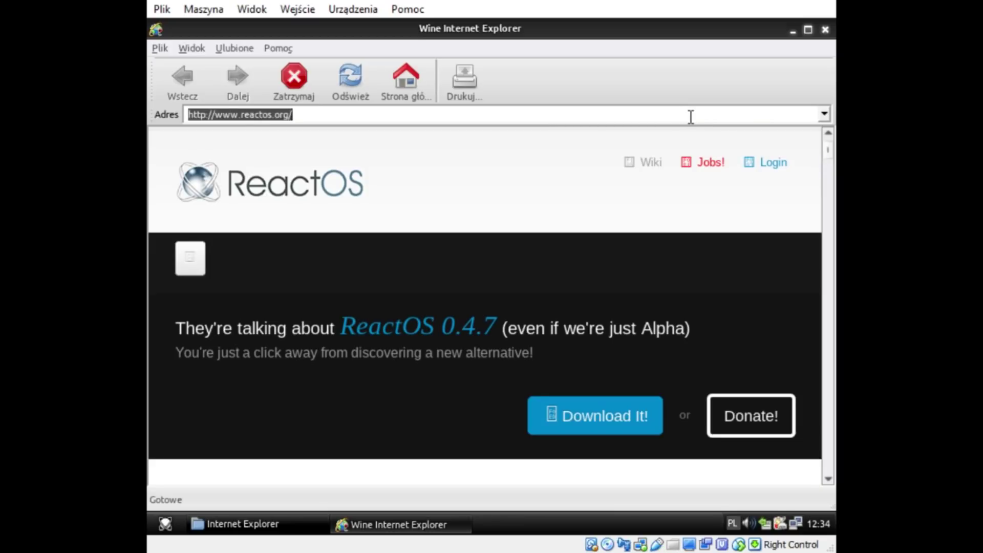
pyautogui.write('piteuszblog.ugu.pl')
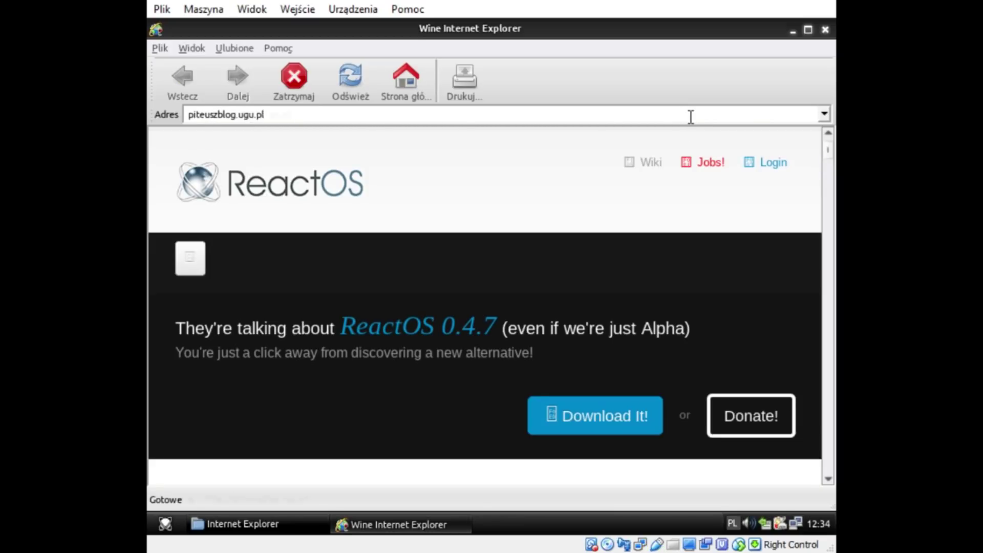
pyautogui.press('Return')
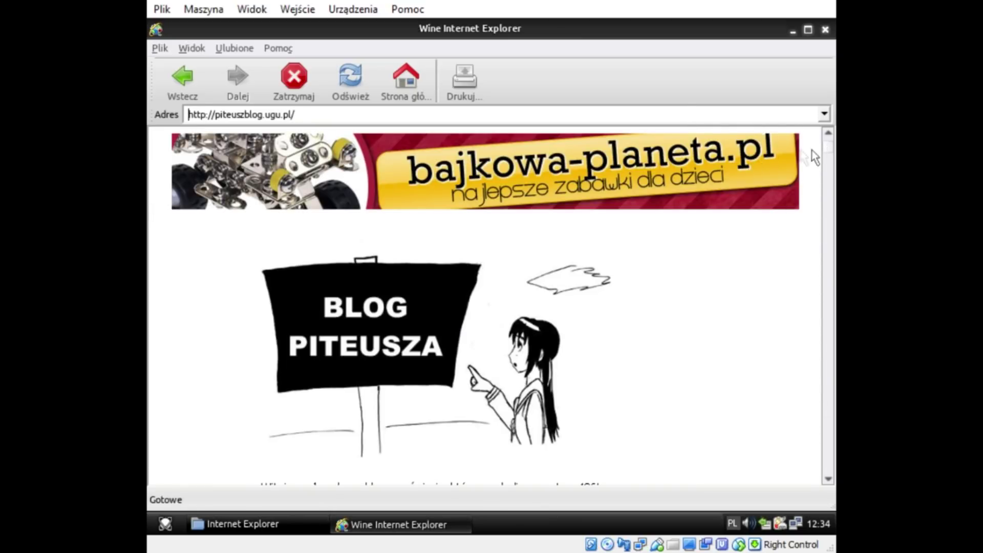
# Step: Look over the blog page and one of its screenshot images, and close the browser and the folder window
pyautogui.moveTo(829, 154); pyautogui.dragTo(835, 238)
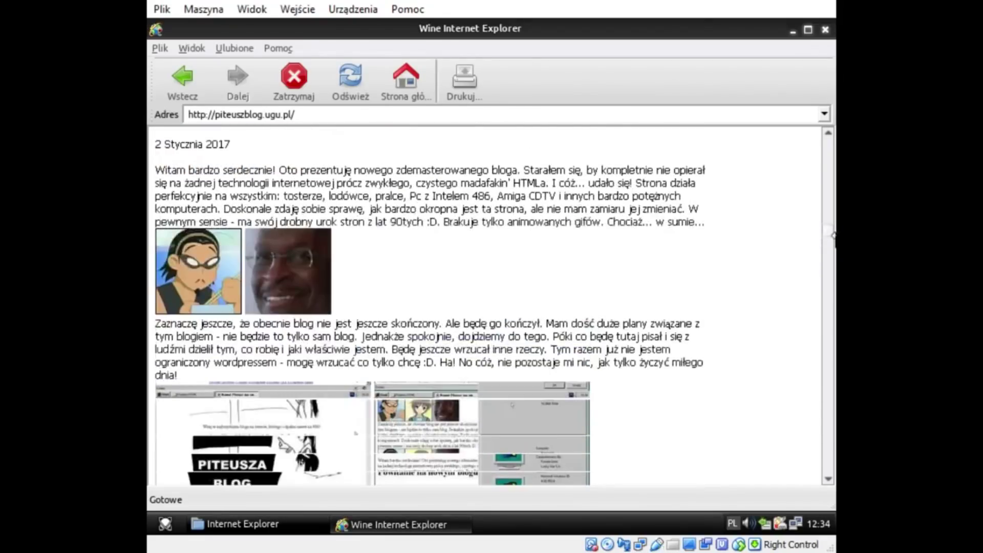
pyautogui.click(341, 453)
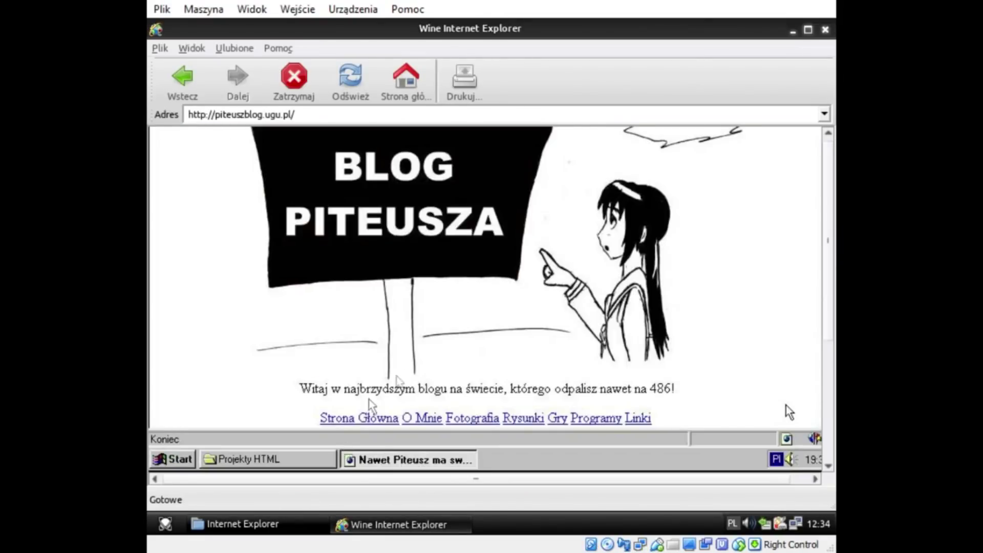
pyautogui.moveTo(829, 251); pyautogui.dragTo(832, 359)
pyautogui.click(199, 98)
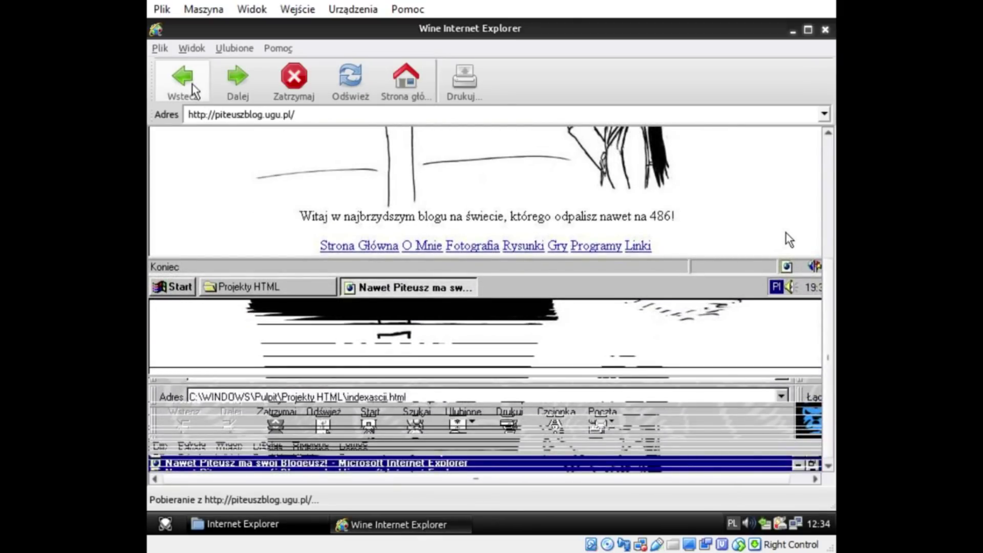
pyautogui.click(825, 29)
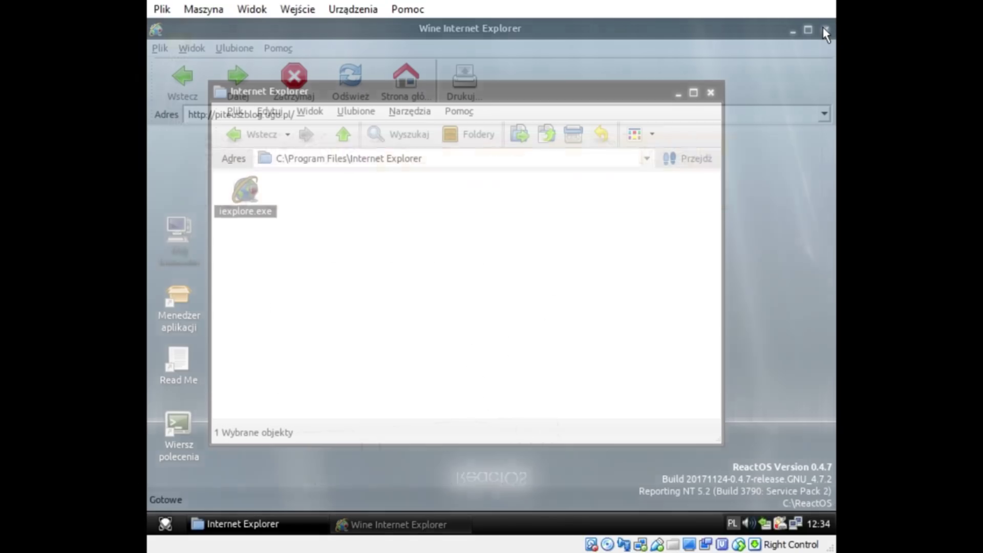
pyautogui.click(710, 94)
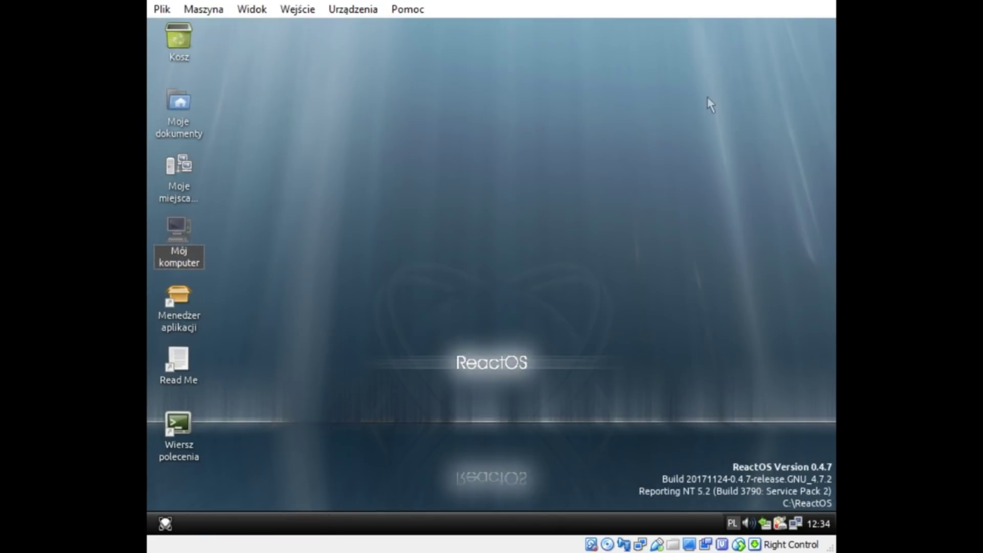
# Step: Launch MSPaint in a maximised window and draw a freehand pencil squiggle across the blank canvas
pyautogui.click(165, 522)
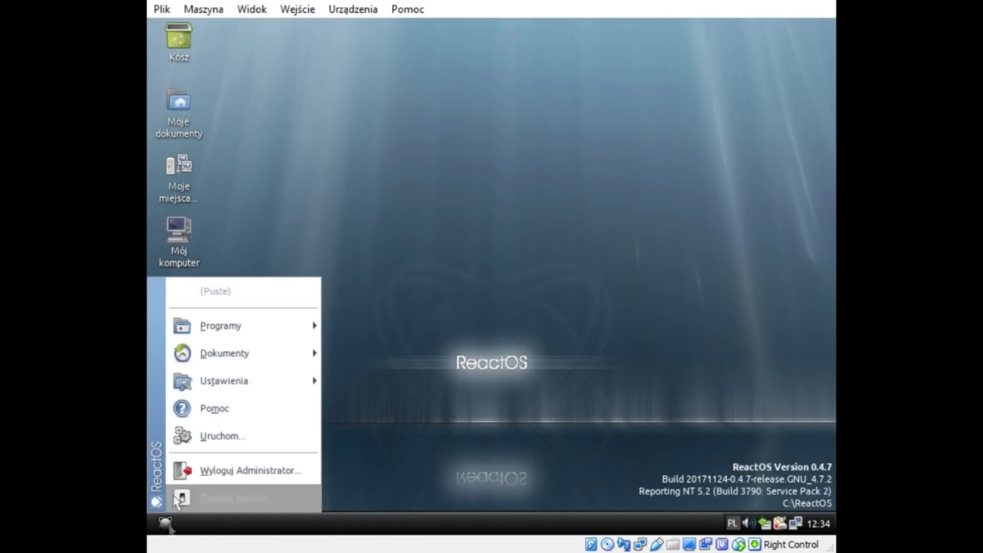
pyautogui.moveTo(239, 338)
pyautogui.moveTo(355, 326)
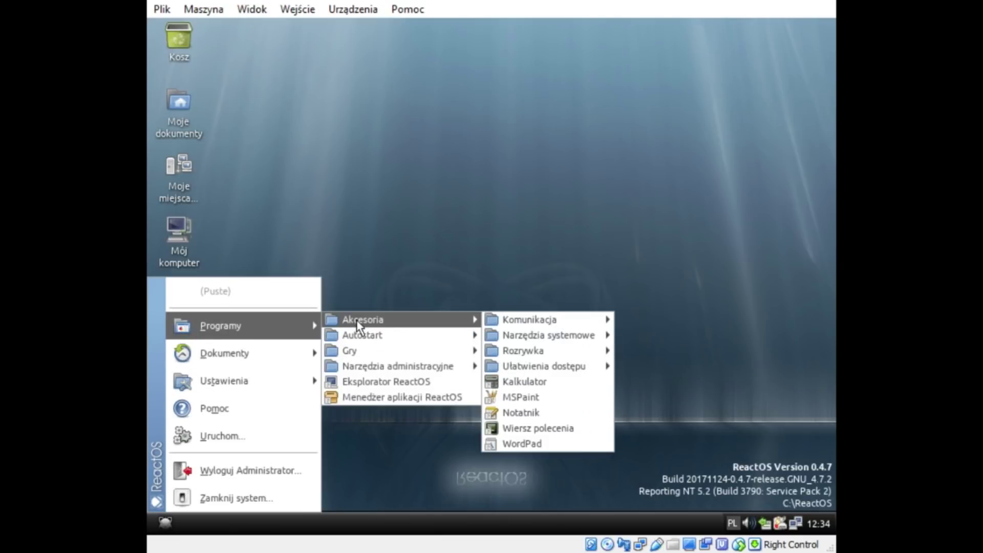
pyautogui.click(525, 397)
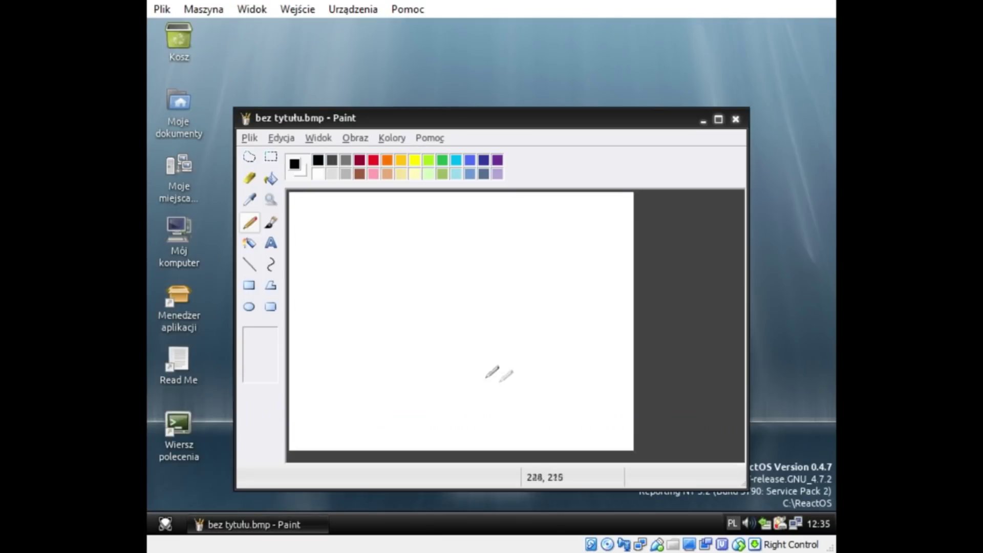
pyautogui.click(719, 120)
pyautogui.moveTo(347, 181)
pyautogui.mouseDown()
pyautogui.moveTo(346, 331)
pyautogui.moveTo(264, 228)
pyautogui.mouseUp()
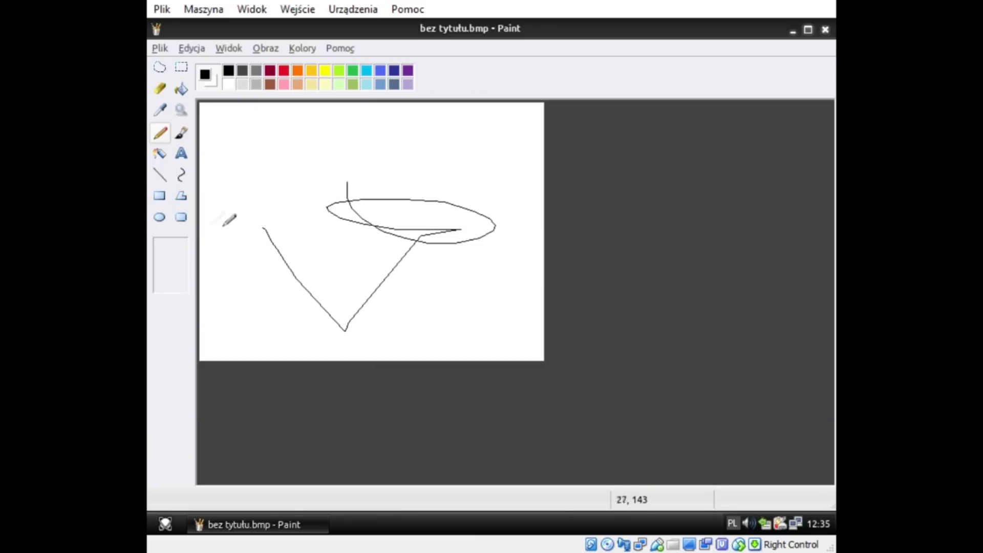
# Step: Paint a thick black freehand brush stroke over the pencil drawing and close Paint without saving
pyautogui.click(181, 133)
pyautogui.moveTo(242, 192)
pyautogui.mouseDown()
pyautogui.moveTo(394, 280)
pyautogui.moveTo(521, 249)
pyautogui.moveTo(356, 305)
pyautogui.mouseUp()
pyautogui.click(825, 30)
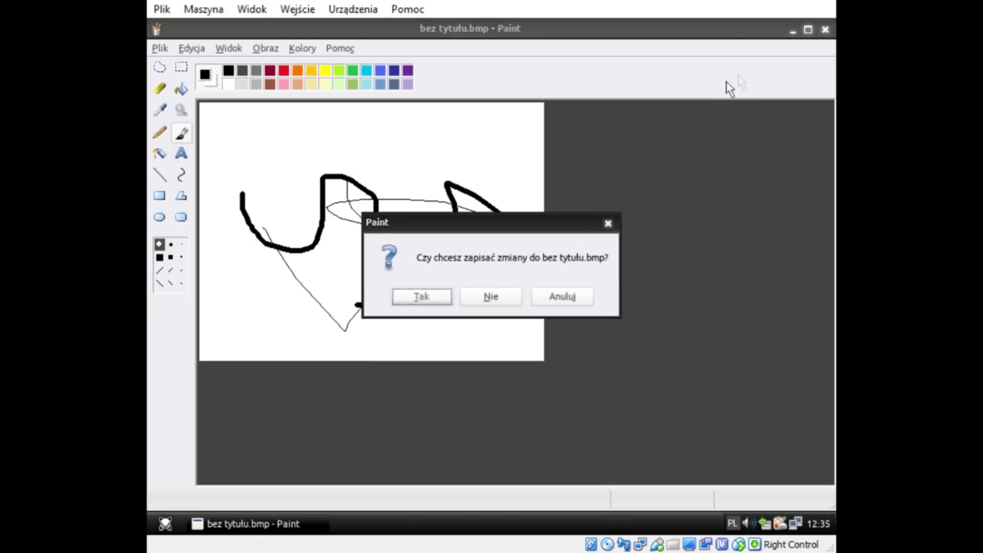
pyautogui.click(499, 292)
# Step: Open the ReactOS application manager from its desktop shortcut
pyautogui.click(177, 324)
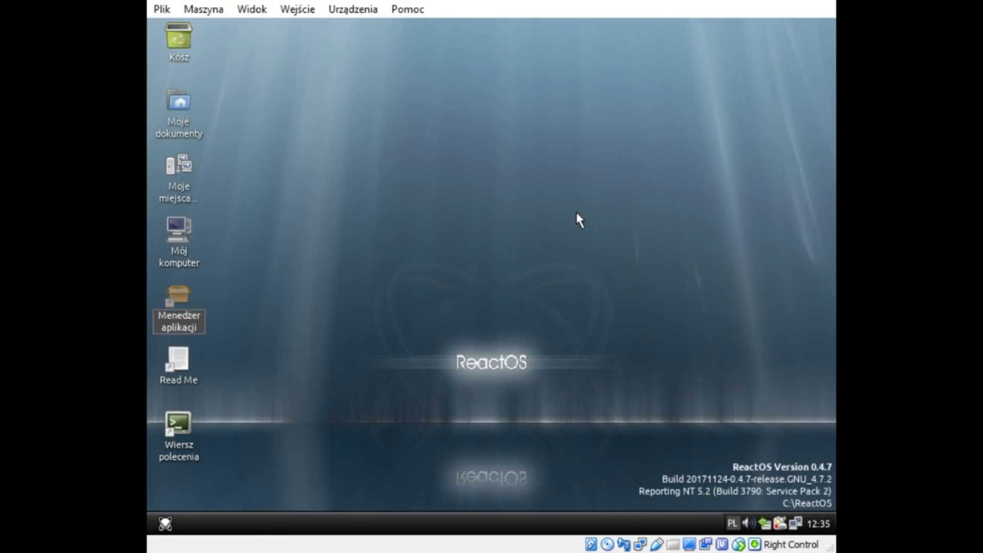
pyautogui.rightClick(182, 297)
pyautogui.click(221, 302)
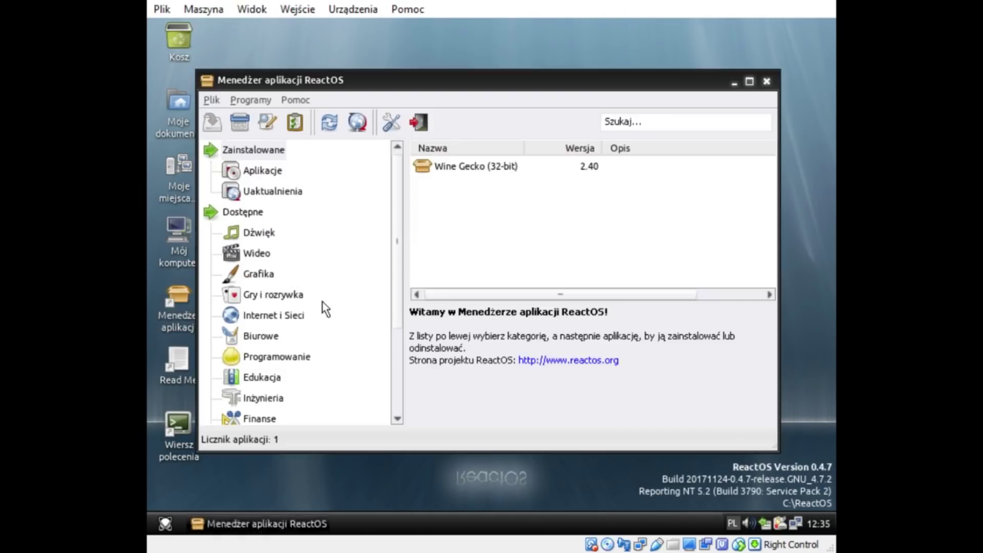
# Step: Browse the Grafika, Wideo and Dźwięk categories of available applications, including the details of Glide wrapper by Zeckensack
pyautogui.scroll(-1, 252, 216)
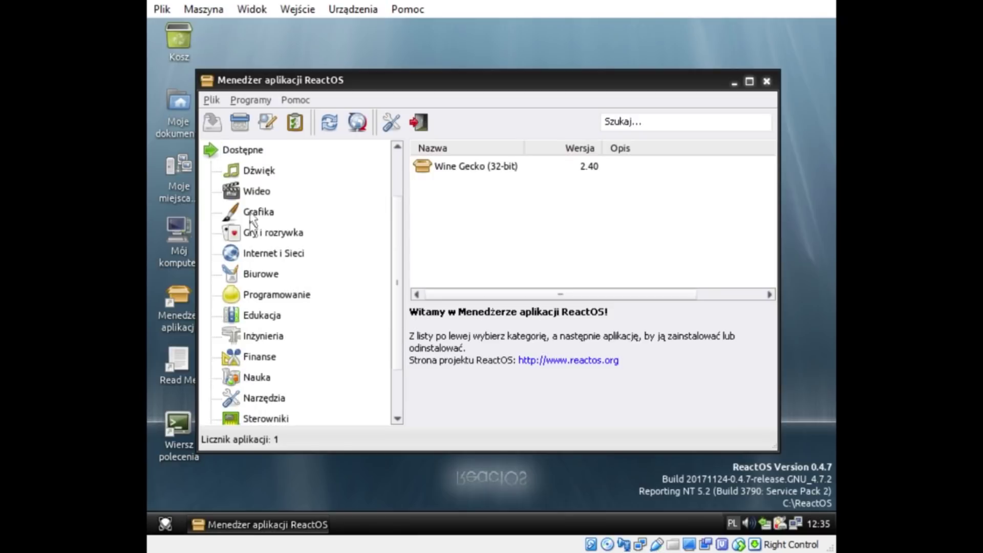
pyautogui.click(250, 220)
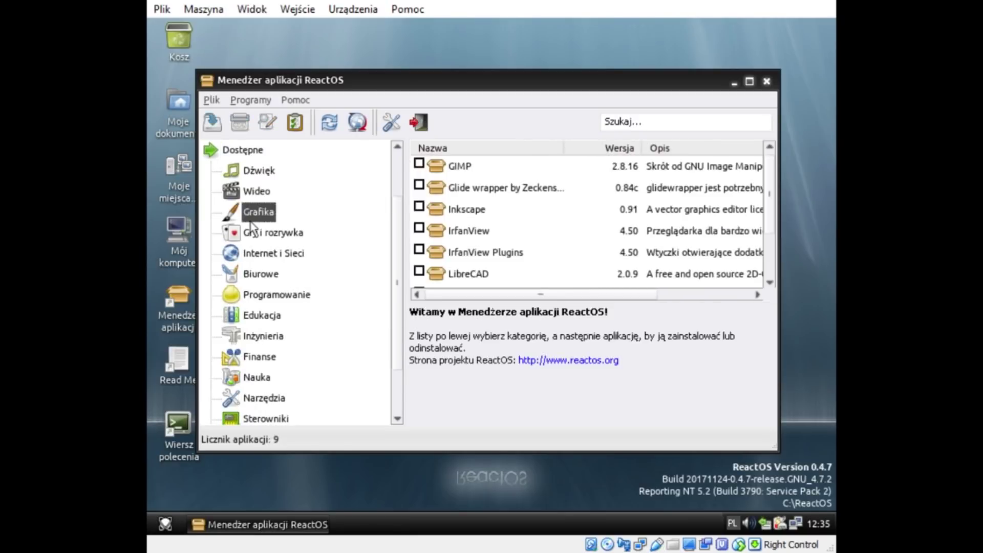
pyautogui.click(476, 188)
pyautogui.scroll(-1, 481, 199)
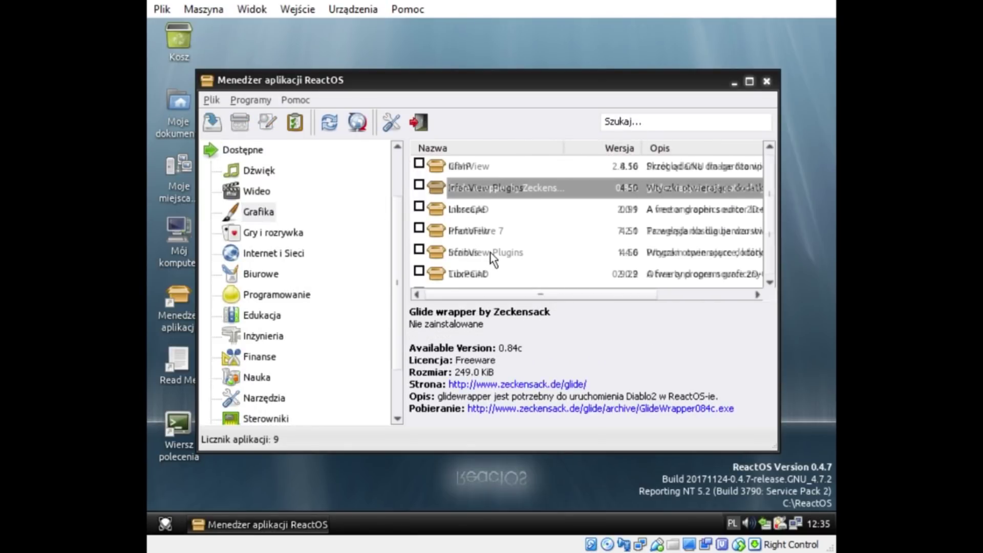
pyautogui.click(249, 198)
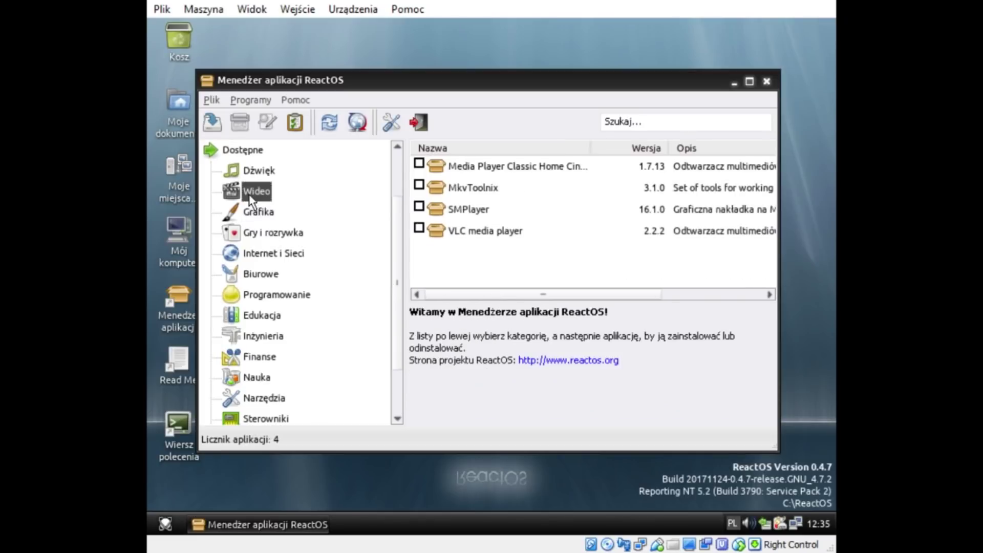
pyautogui.click(250, 173)
pyautogui.scroll(-1, 269, 320)
# Step: Look over the Sterowniki category, try out the selection of Sterownik AC97 dla VirtualBox, and search the applications for virtualbox
pyautogui.click(267, 359)
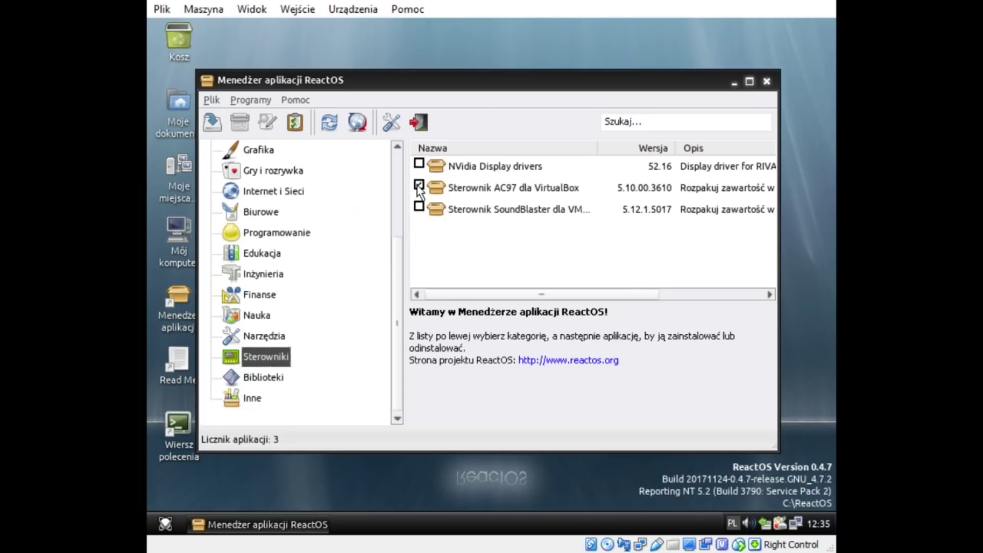
pyautogui.doubleClick(419, 189)
pyautogui.click(507, 317)
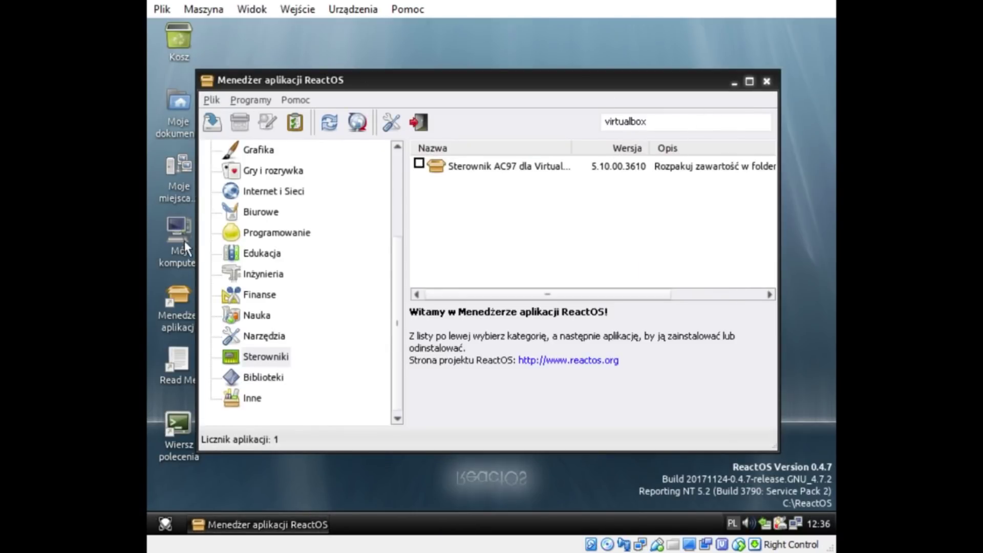
# Step: Open the system properties of Mój komputer and look over the computer name and hardware settings
pyautogui.rightClick(183, 241)
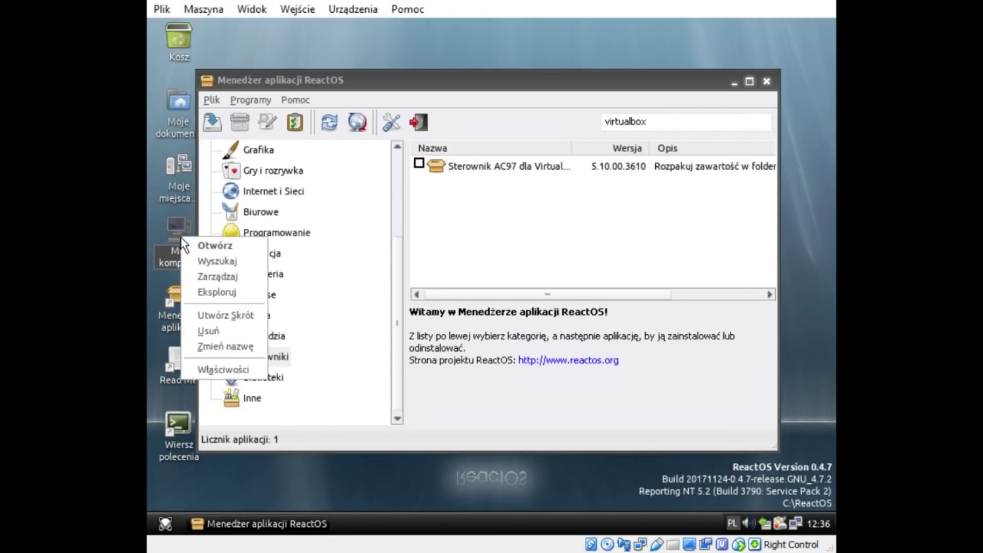
pyautogui.click(224, 370)
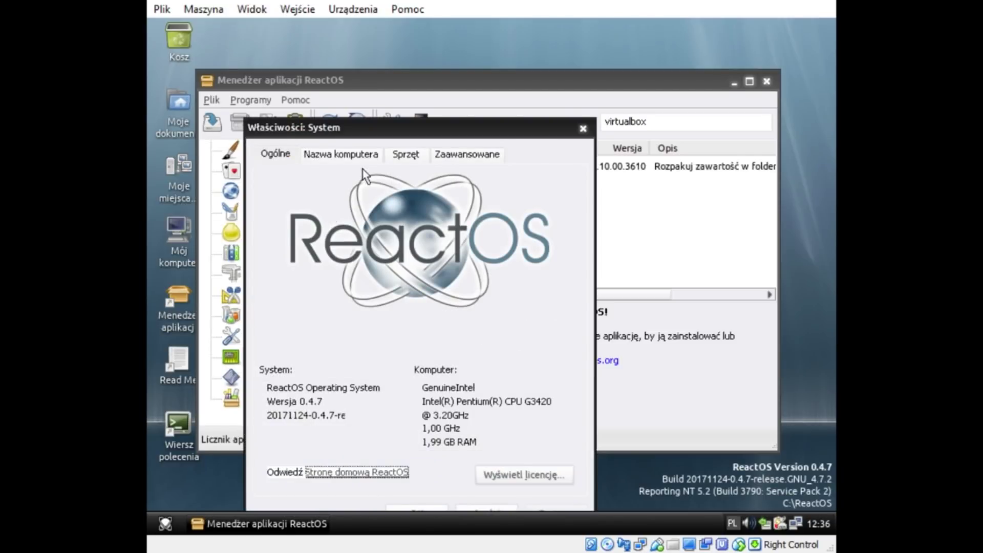
pyautogui.click(359, 156)
pyautogui.click(406, 155)
pyautogui.click(365, 156)
pyautogui.click(410, 155)
# Step: Open the device manager and start a driver update for Multimedia audio device that installs from a specified location
pyautogui.click(511, 248)
pyautogui.moveTo(399, 153); pyautogui.dragTo(351, 68)
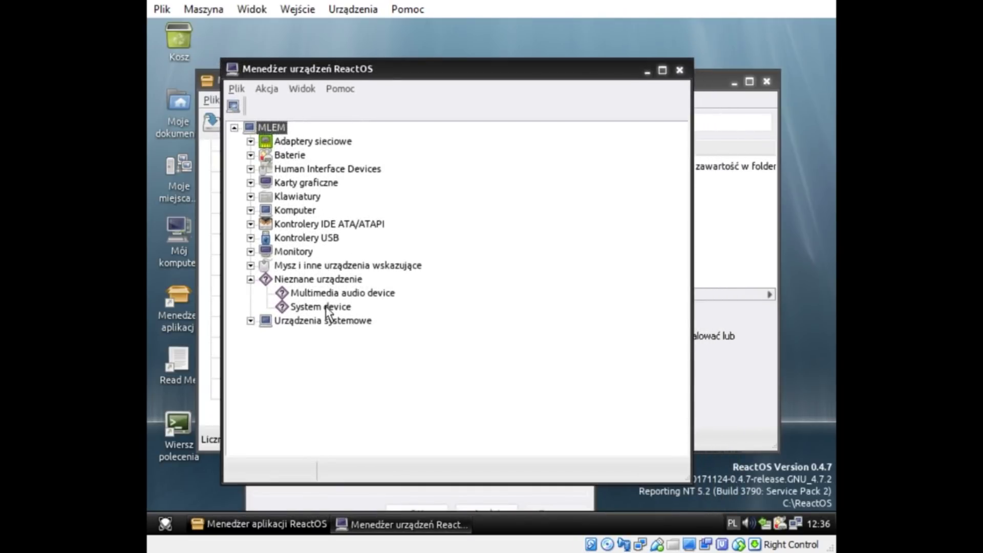
pyautogui.rightClick(338, 293)
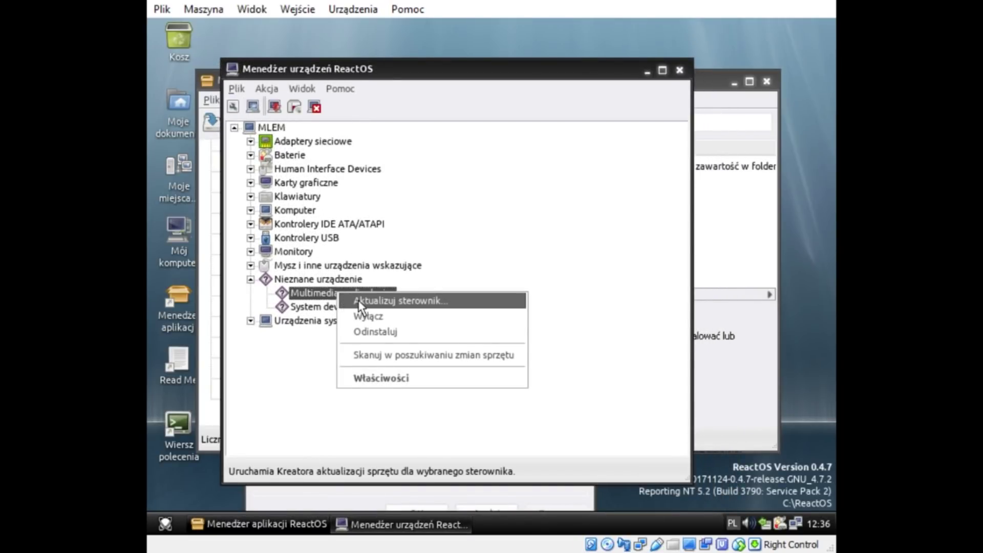
pyautogui.click(361, 302)
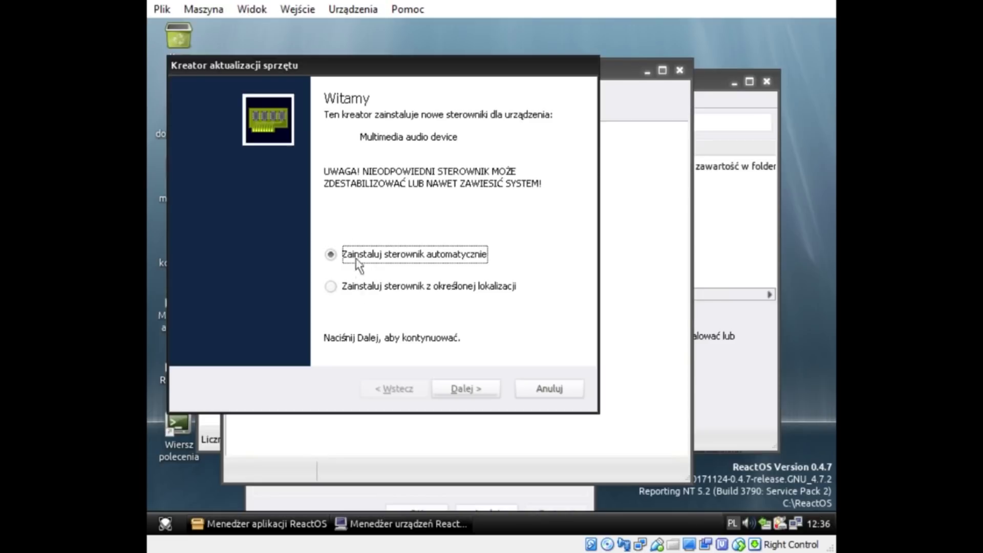
pyautogui.click(400, 291)
pyautogui.click(461, 388)
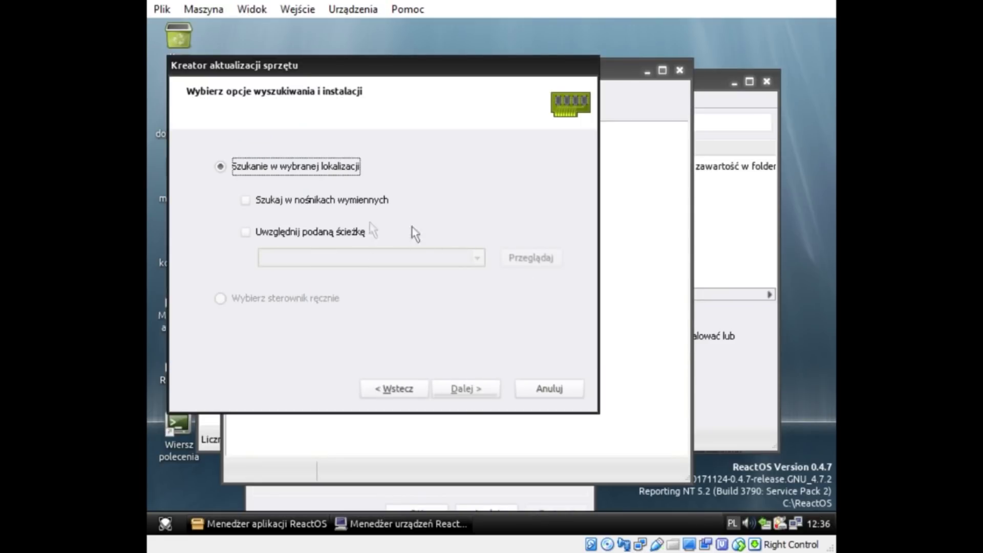
# Step: Try to install the audio driver using the RAPPS Downloads folder in Moje dokumenty as the search path
pyautogui.click(365, 232)
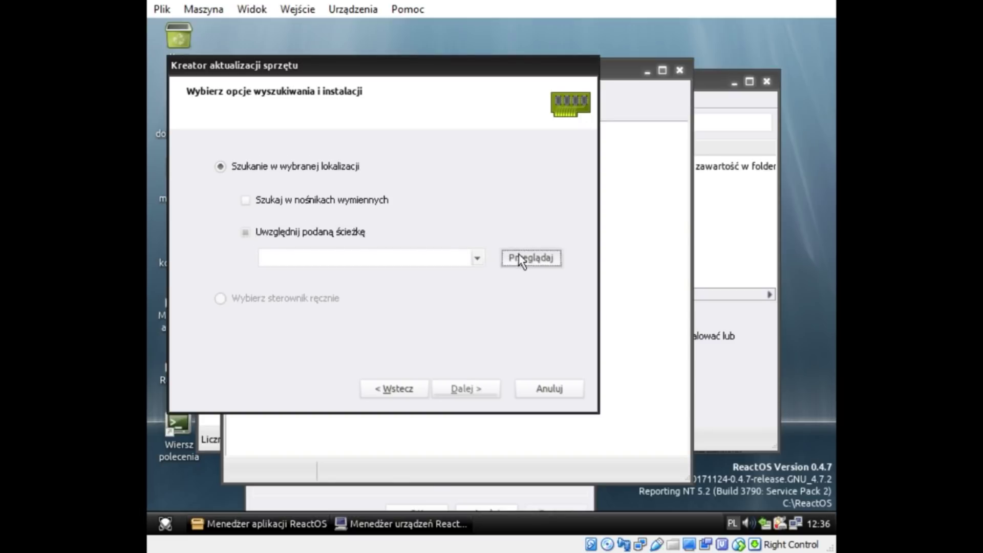
pyautogui.click(528, 258)
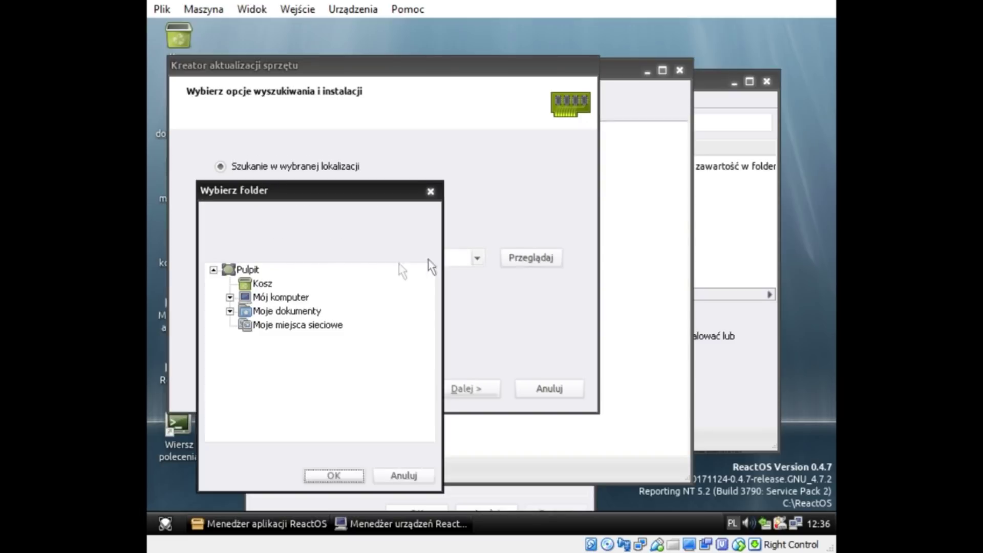
pyautogui.click(230, 311)
pyautogui.click(279, 325)
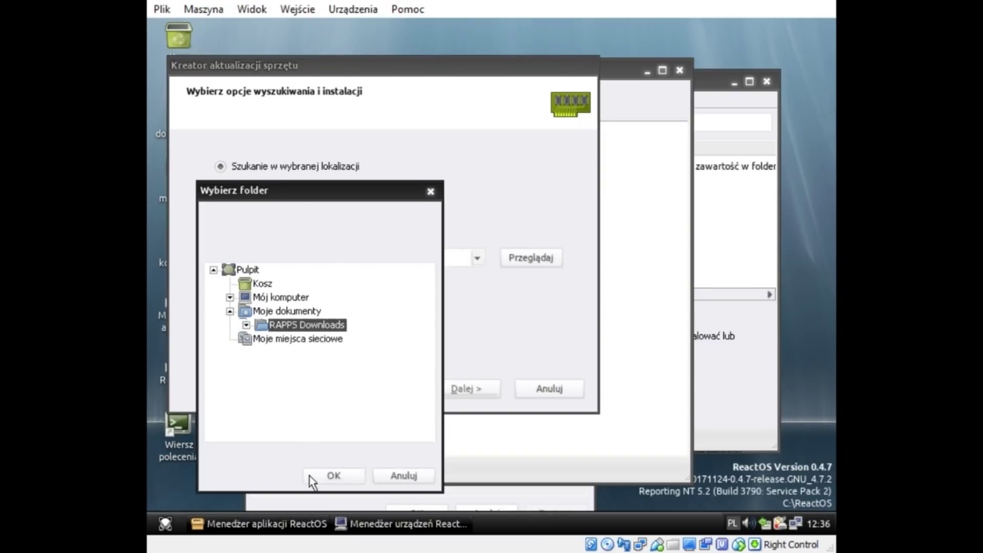
pyautogui.click(310, 476)
pyautogui.click(485, 393)
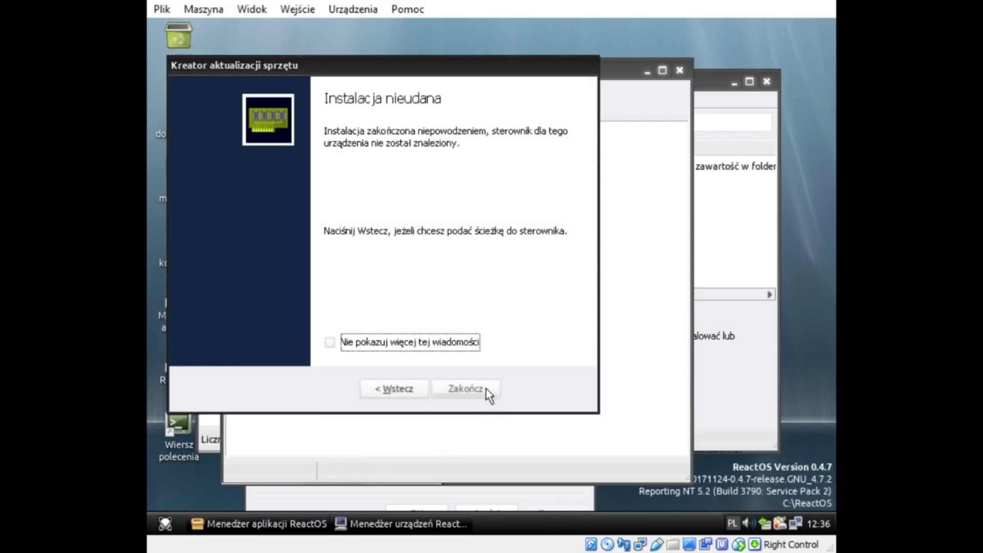
pyautogui.click(484, 390)
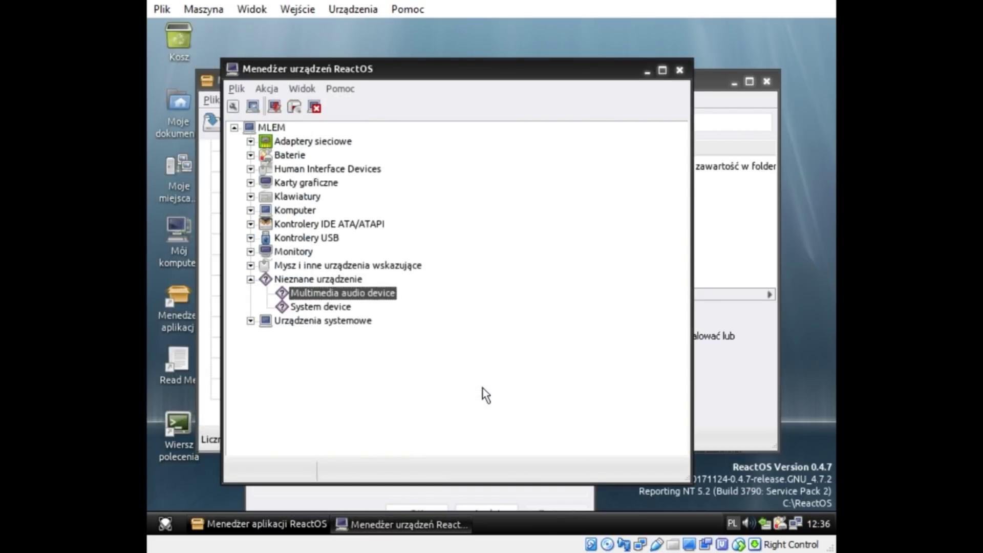
# Step: Close the device manager, the system properties and the ReactOS application manager
pyautogui.click(680, 70)
pyautogui.click(582, 129)
pyautogui.click(767, 81)
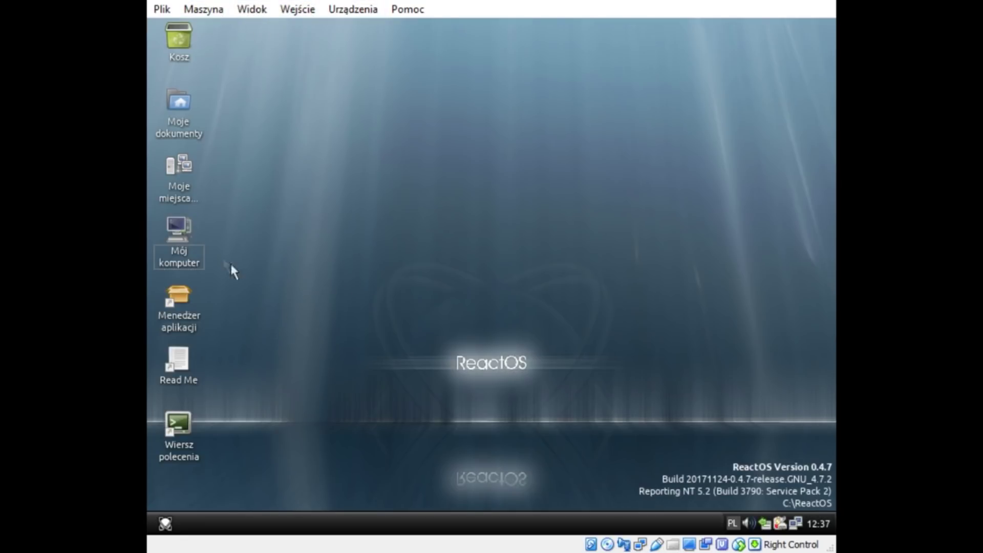
# Step: Launch UNREAL.EXE from the Unreal95 folder on the D: drive
pyautogui.doubleClick(189, 236)
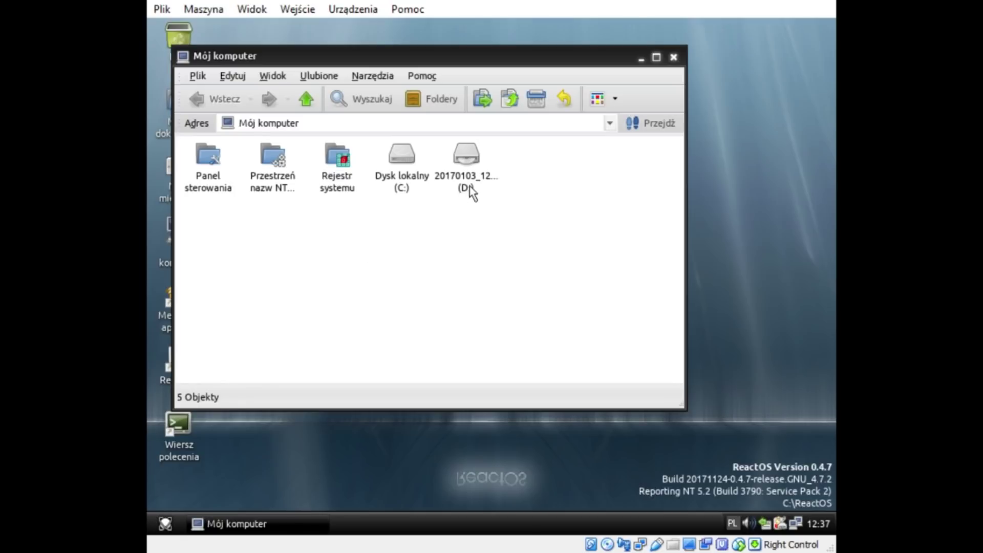
pyautogui.click(463, 169)
pyautogui.doubleClick(481, 156)
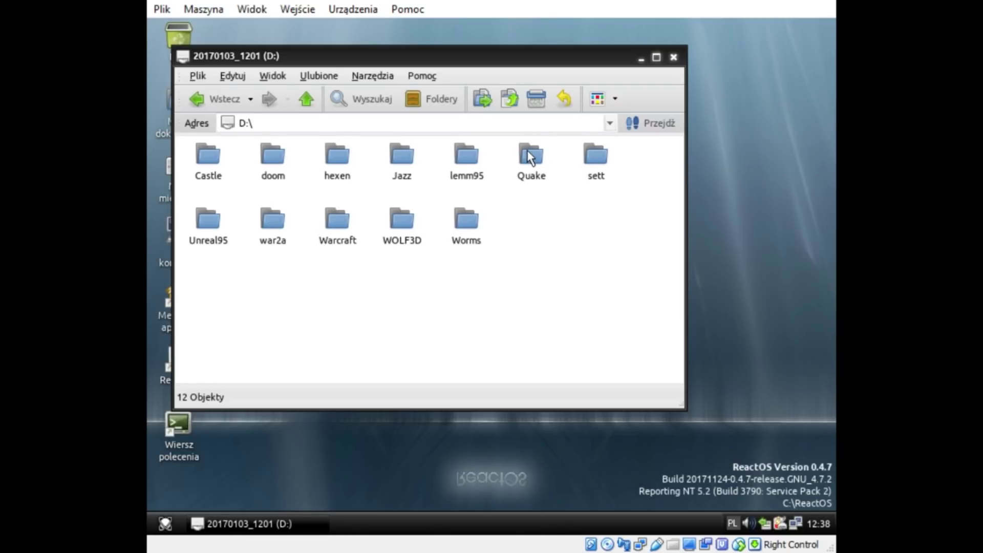
pyautogui.doubleClick(228, 225)
pyautogui.doubleClick(276, 244)
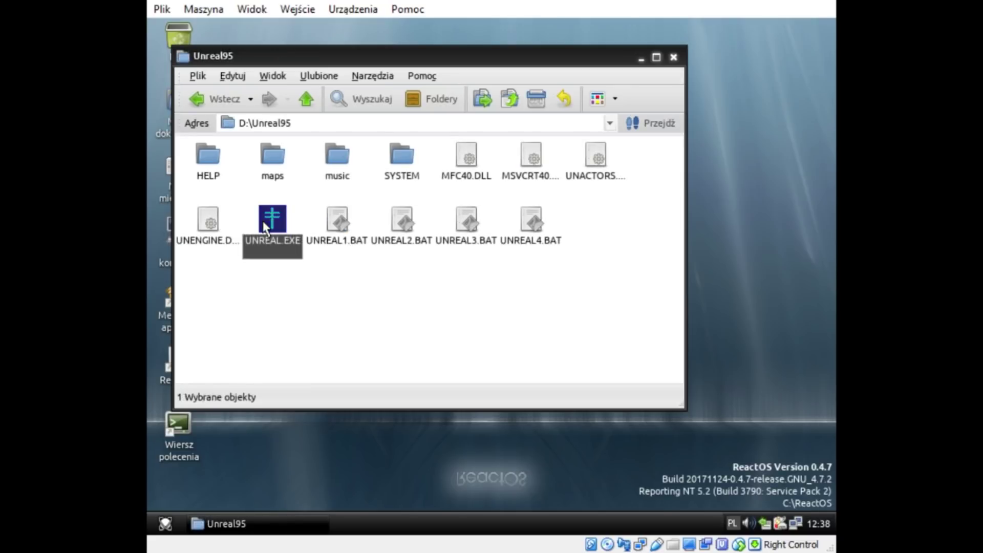
# Step: Set the Unreal camera view size to 640x480 and move its window higher on the desktop
pyautogui.click(291, 100)
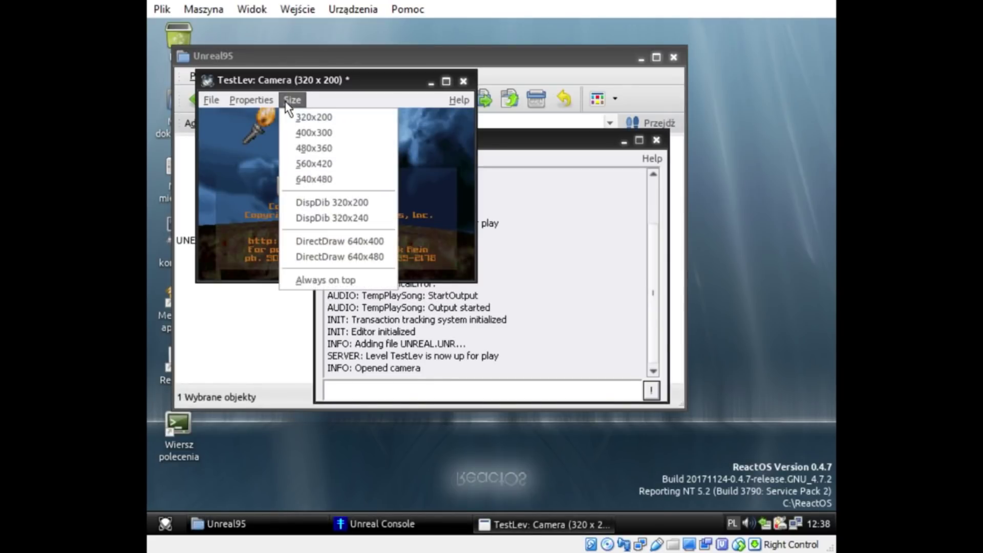
pyautogui.click(308, 177)
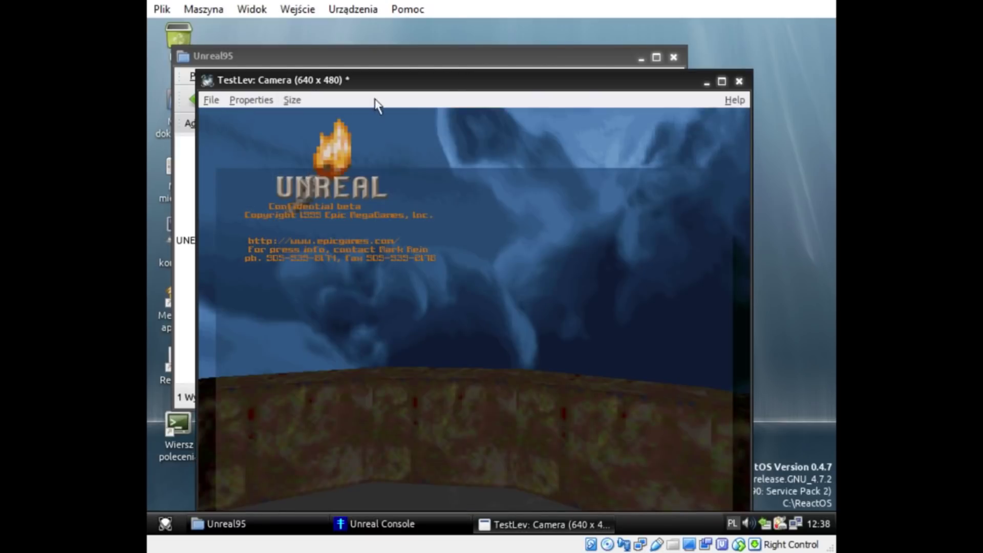
pyautogui.moveTo(393, 87); pyautogui.dragTo(410, 39)
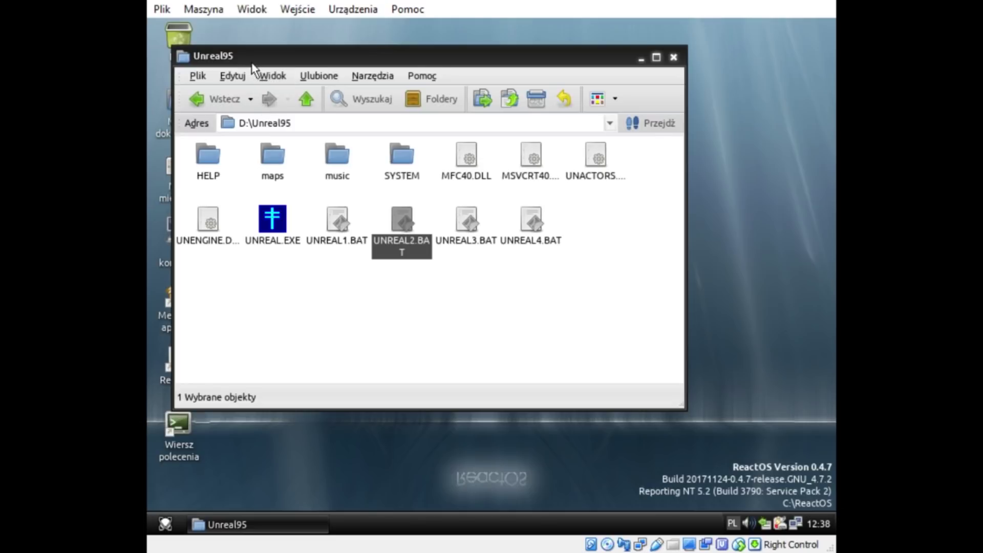
# Step: Look over the inf folder inside RAPPS Downloads in Moje dokumenty
pyautogui.moveTo(253, 66); pyautogui.dragTo(295, 73)
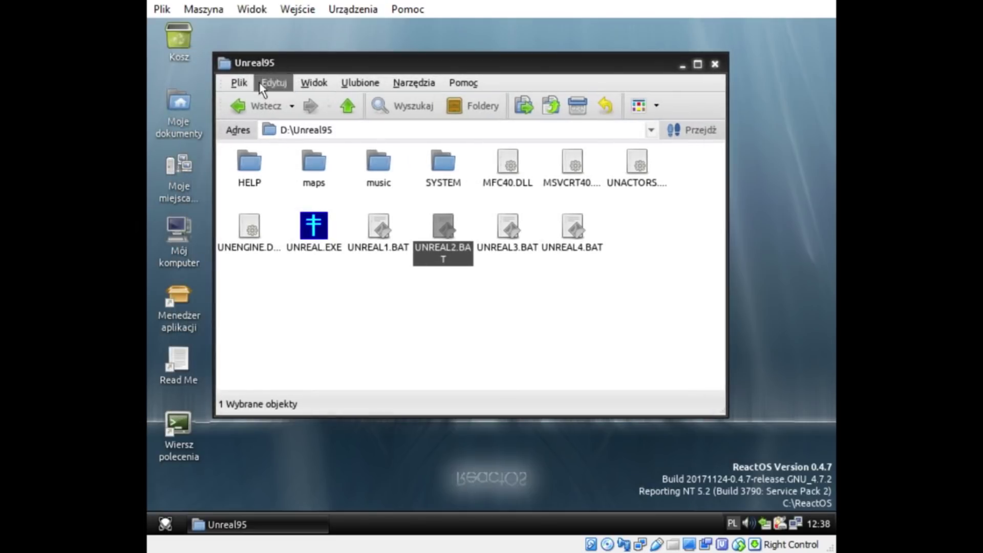
pyautogui.doubleClick(179, 109)
pyautogui.doubleClick(297, 259)
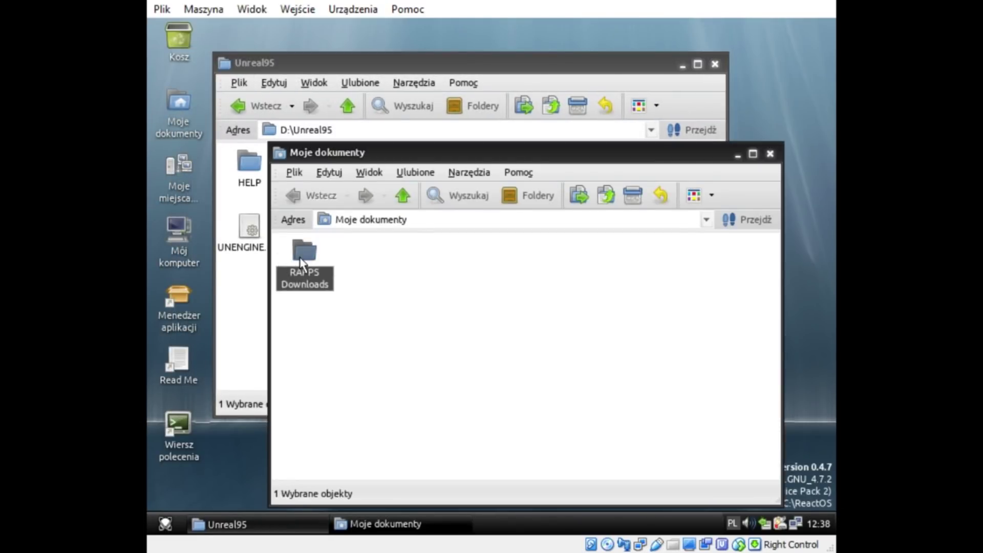
pyautogui.doubleClick(304, 254)
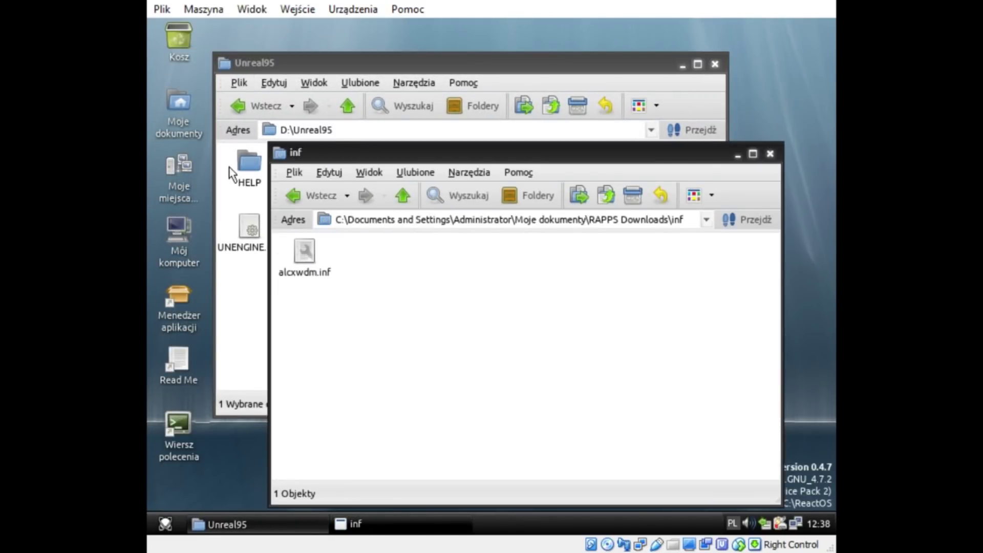
# Step: Try the audio driver update again from the device manager, using the system32\drivers folder of RAPPS Downloads as the search path
pyautogui.rightClick(167, 244)
pyautogui.click(204, 370)
pyautogui.click(310, 59)
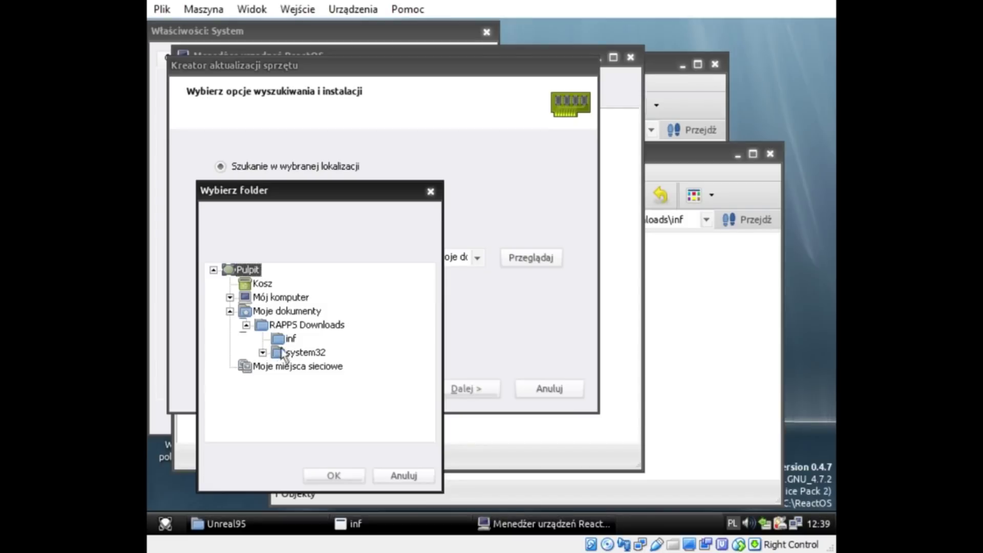
pyautogui.click(262, 352)
pyautogui.click(299, 368)
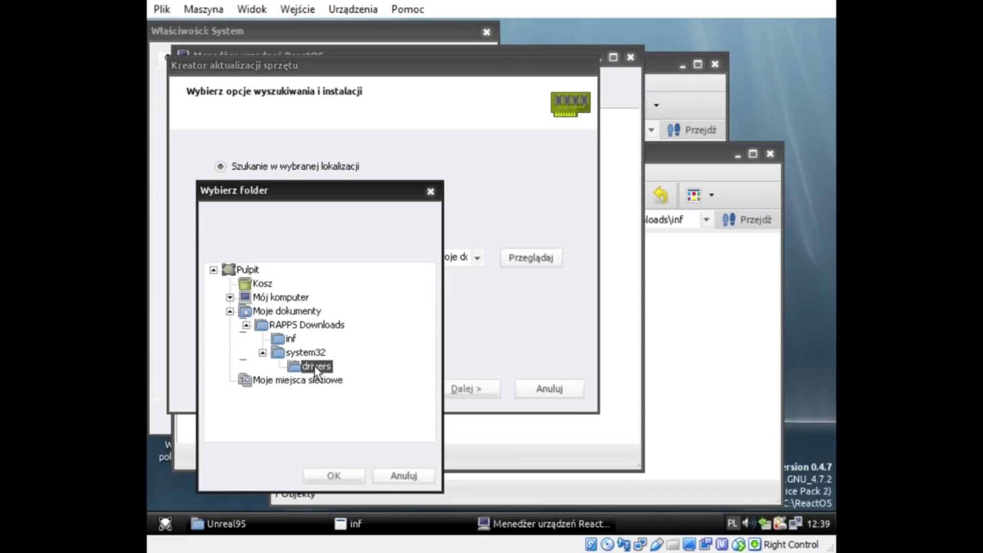
pyautogui.click(334, 475)
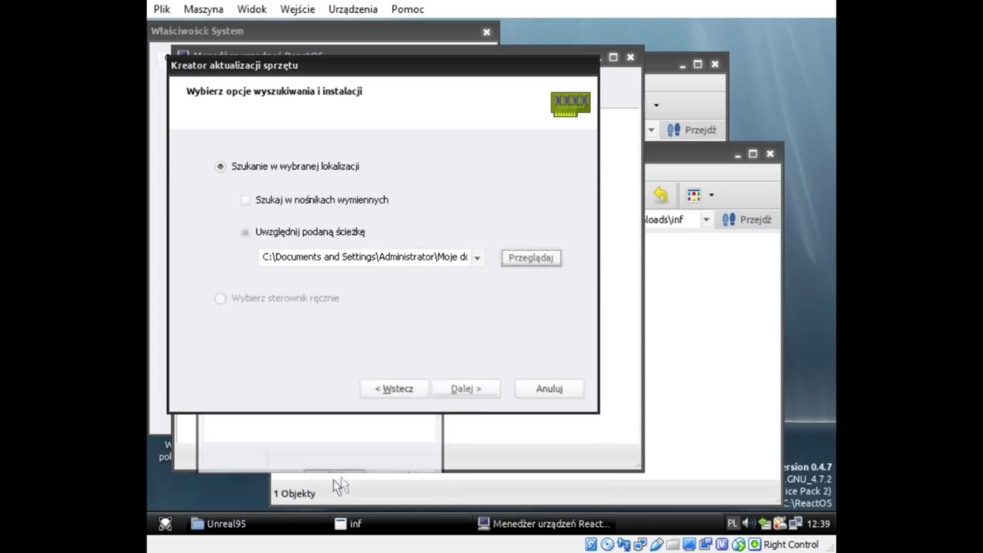
pyautogui.click(465, 390)
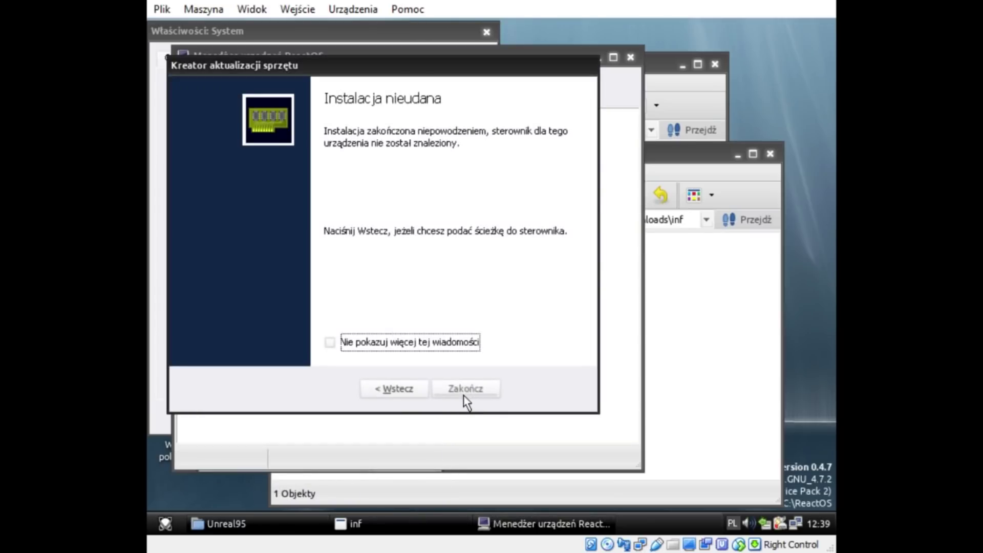
pyautogui.click(465, 394)
# Step: Close the device manager, the system properties and the inf folder window
pyautogui.click(630, 59)
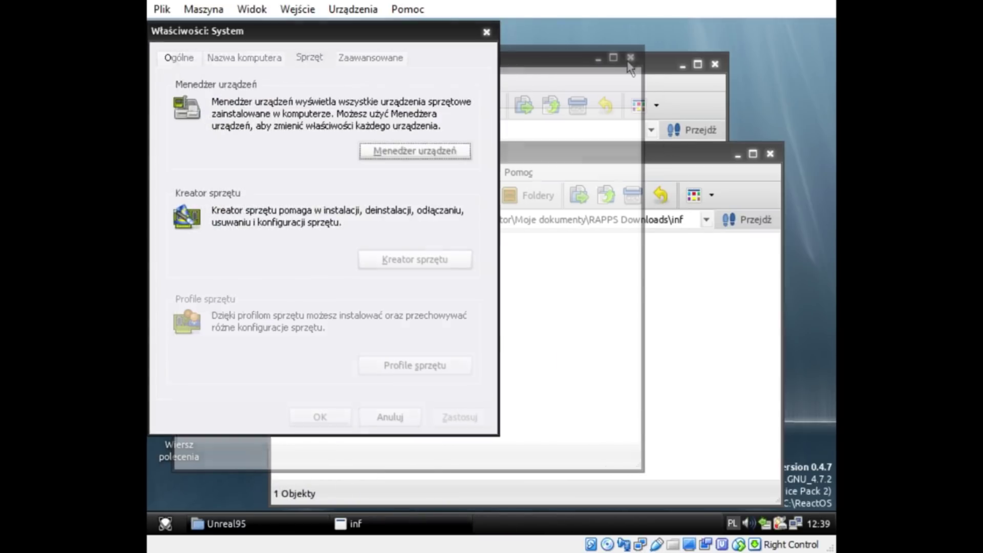
pyautogui.click(487, 31)
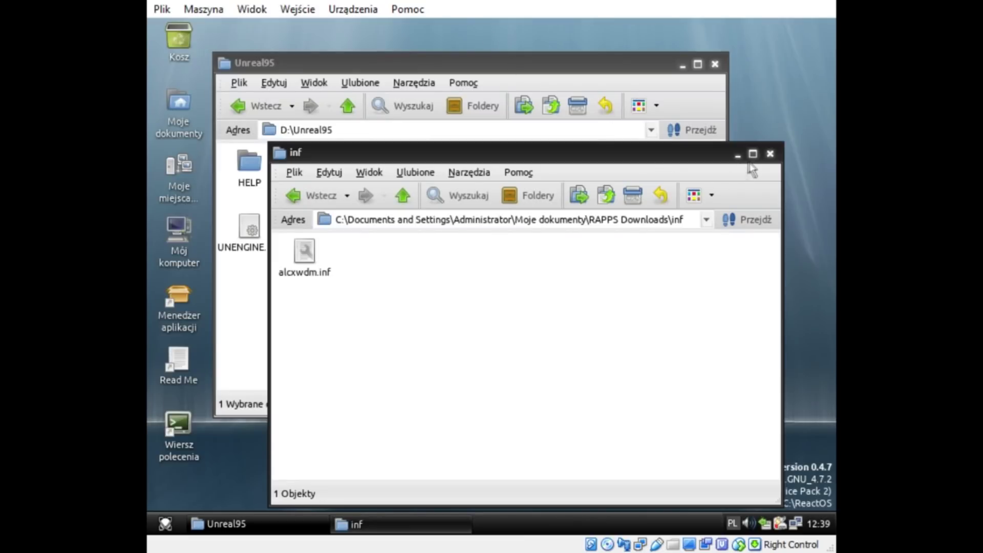
pyautogui.click(770, 154)
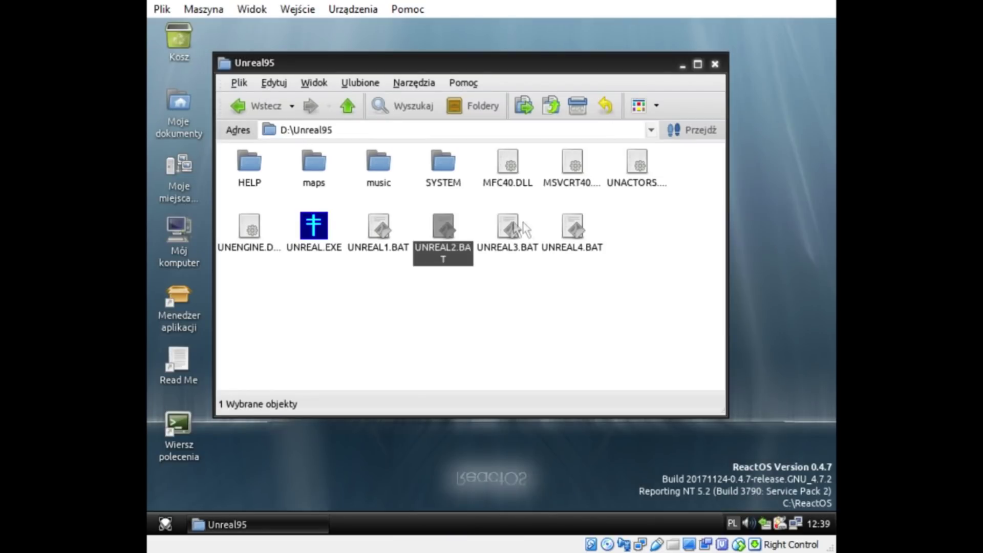
# Step: Launch Glquake.exe from the Quake folder on the D: drive
pyautogui.press('BackSpace')
pyautogui.doubleClick(563, 173)
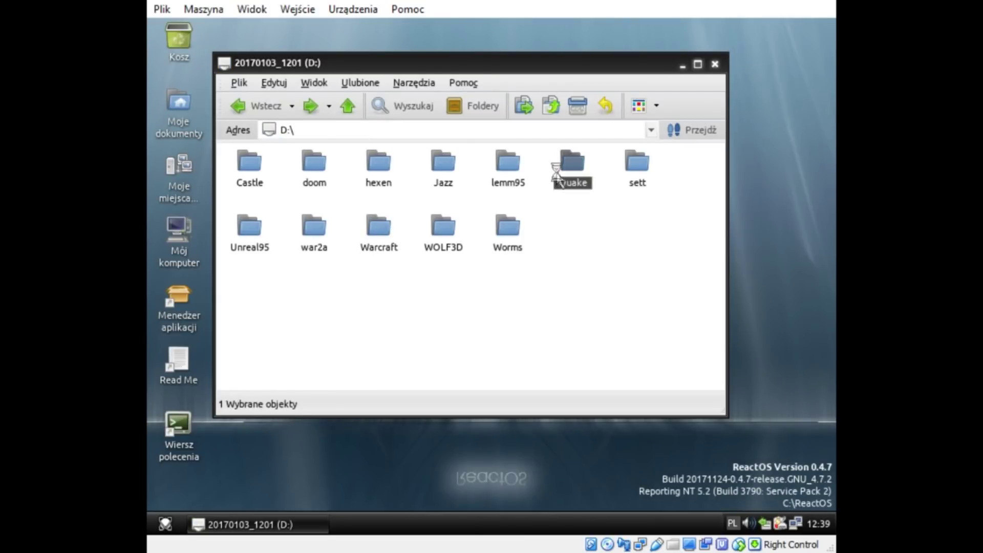
pyautogui.doubleClick(342, 250)
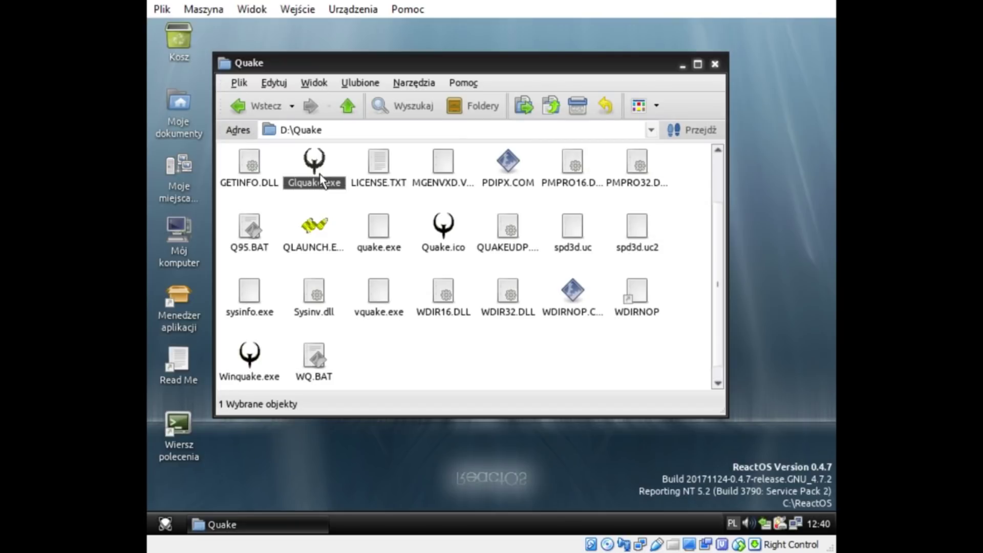
pyautogui.doubleClick(314, 169)
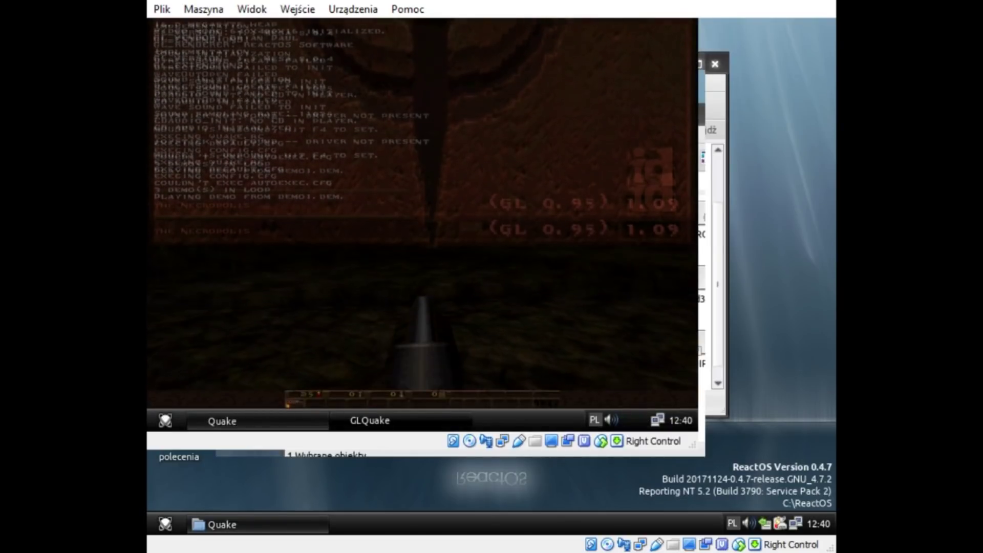
# Step: Bring up the Quake main menu, choose Quit and confirm leaving the game
pyautogui.press('Escape')
pyautogui.press('Down')
pyautogui.press('Down')
pyautogui.press('Down')
pyautogui.press('Down')
pyautogui.press('Down')
pyautogui.press('Up')
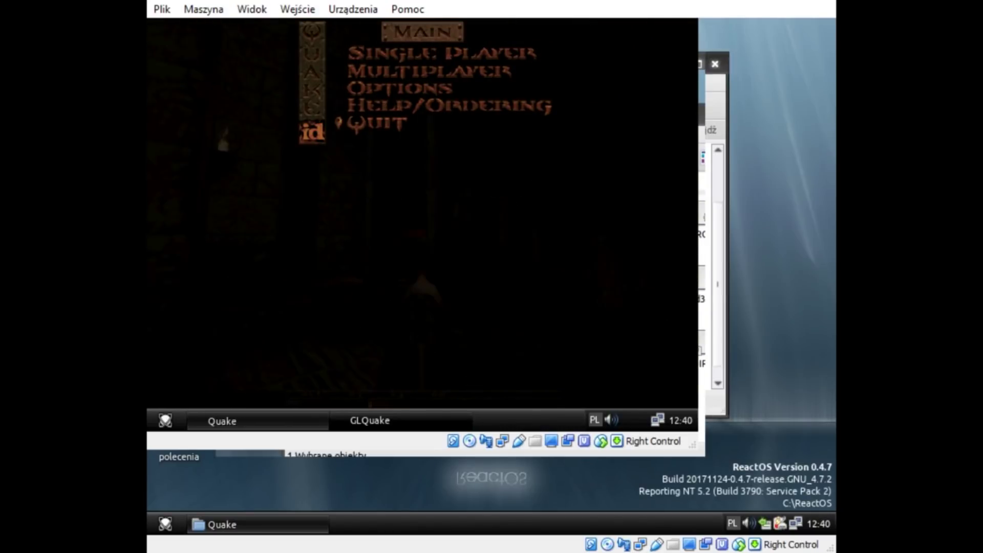
pyautogui.press('Return')
pyautogui.press('y')
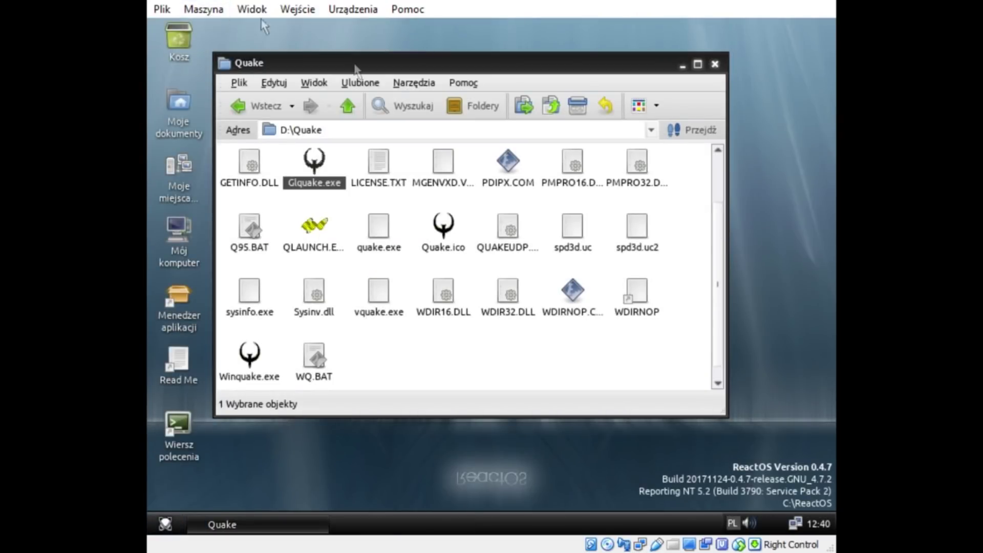
# Step: Launch Lemmings from the lemm95 folder on the D: drive, accept the colour warning and register it under the name aaaaaaaaa
pyautogui.click(347, 115)
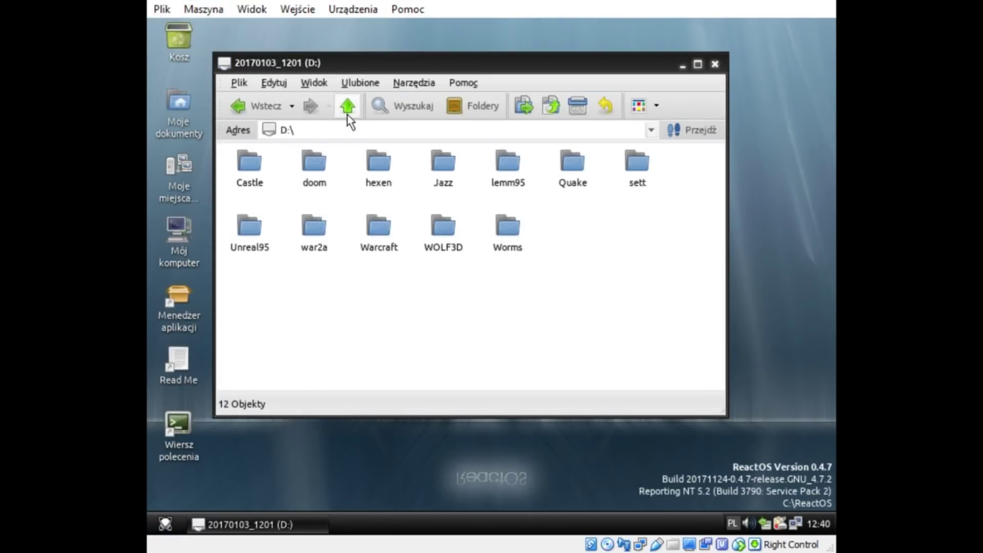
pyautogui.doubleClick(504, 164)
pyautogui.doubleClick(443, 225)
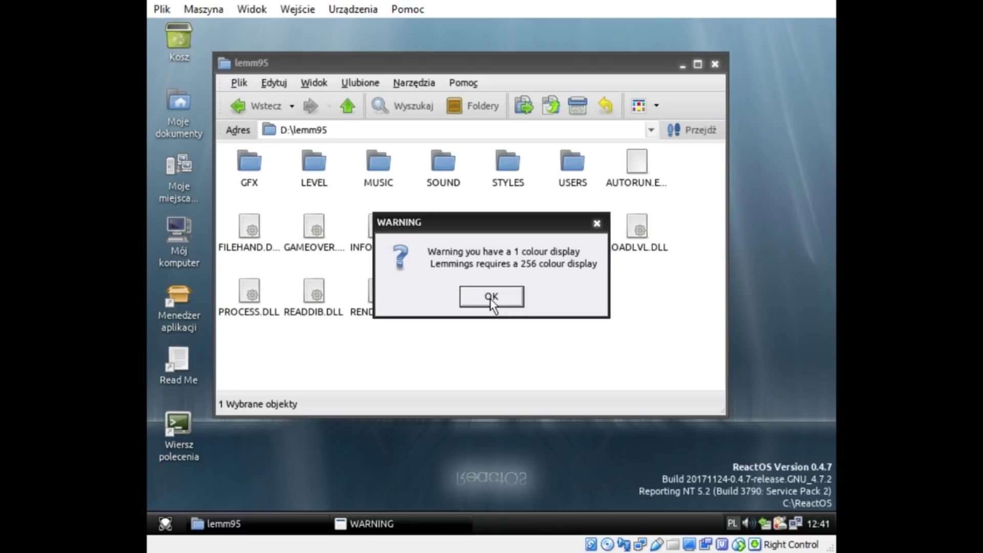
pyautogui.click(492, 297)
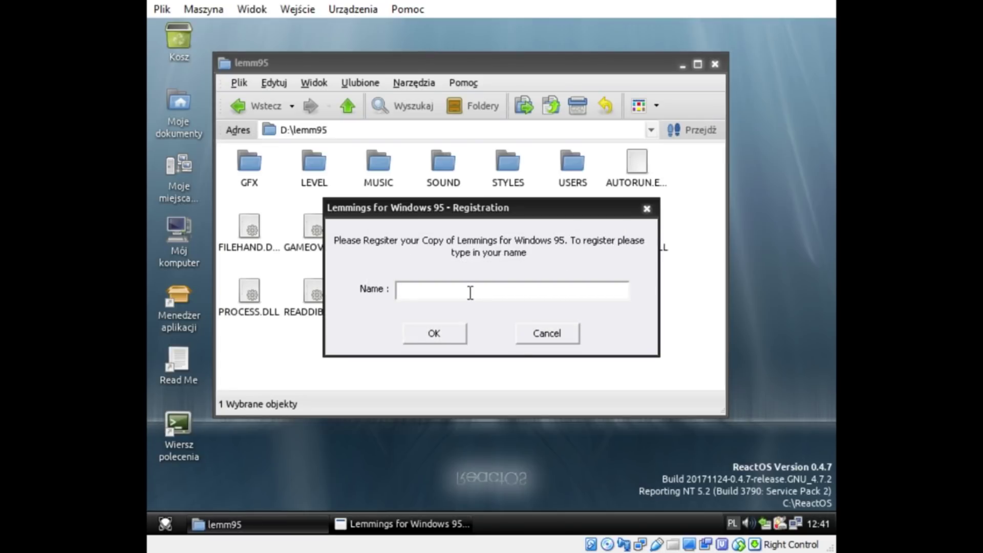
pyautogui.write('aaaaaaaaa')
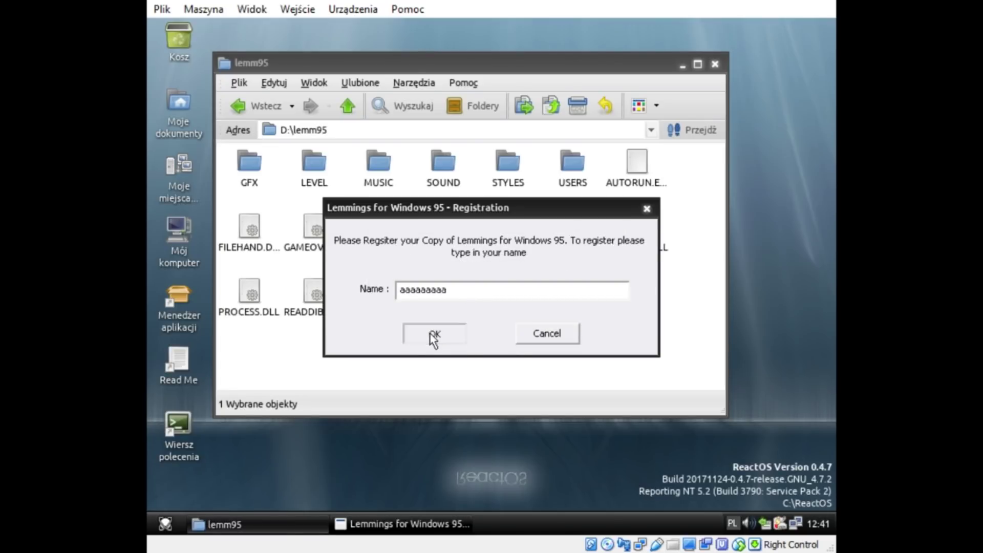
pyautogui.click(434, 333)
# Step: Play the first Lemmings level and close the game
pyautogui.click(456, 289)
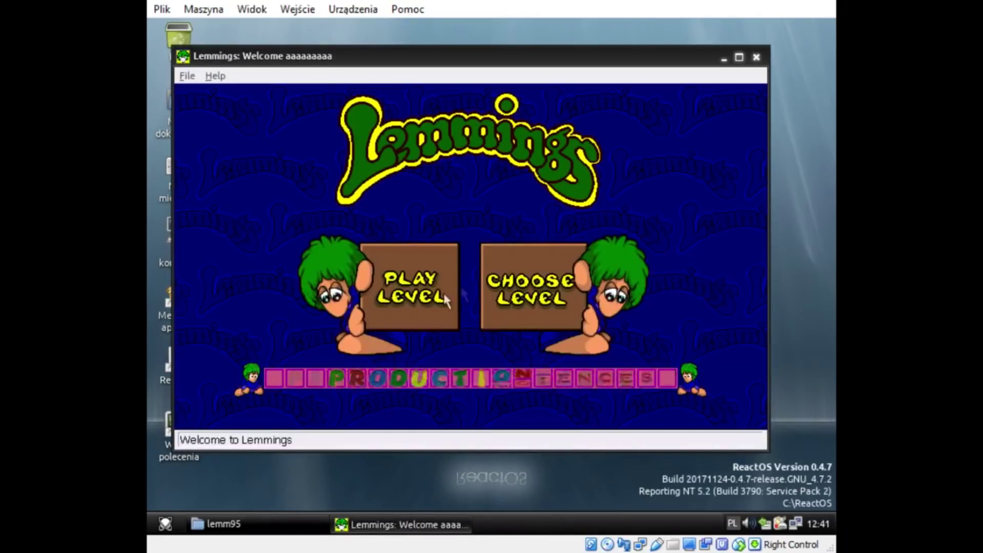
pyautogui.click(428, 300)
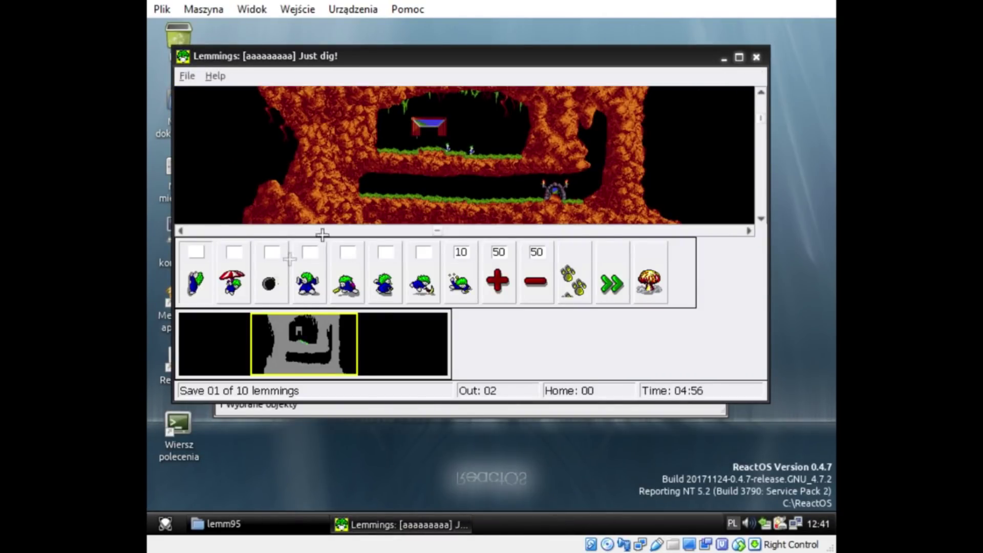
pyautogui.click(756, 57)
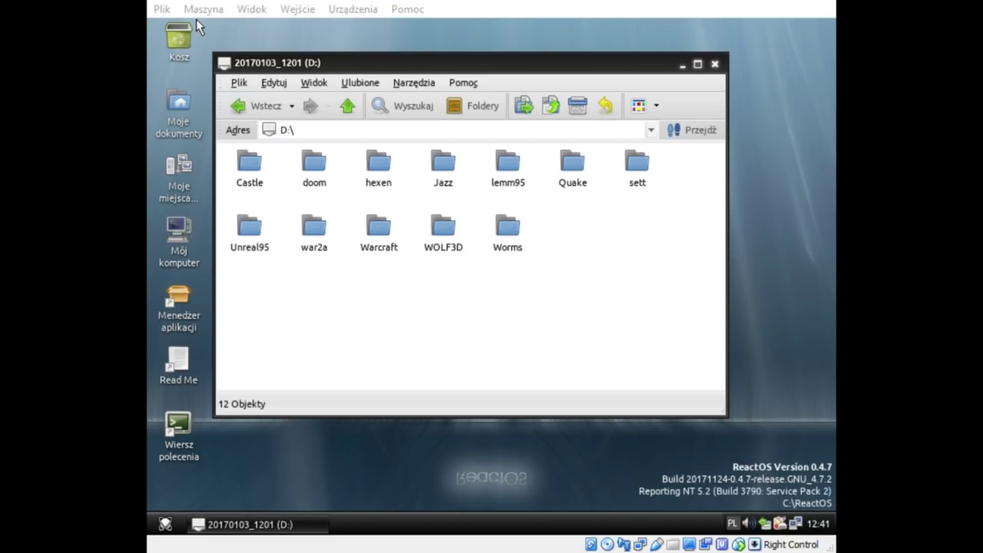
# Step: Leave the old D: drive listing and reopen the drive with the 20170107_2158 disc
pyautogui.press('BackSpace')
pyautogui.click(491, 200)
pyautogui.doubleClick(487, 199)
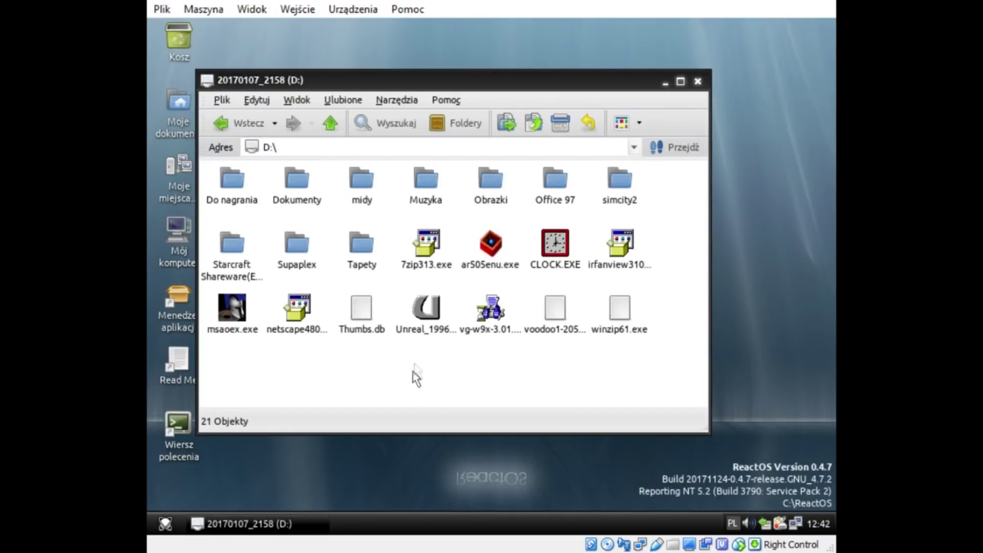
# Step: Open the Starcraft Shareware(ED) folder on the D: drive and launch Starcraft.exe
pyautogui.click(446, 327)
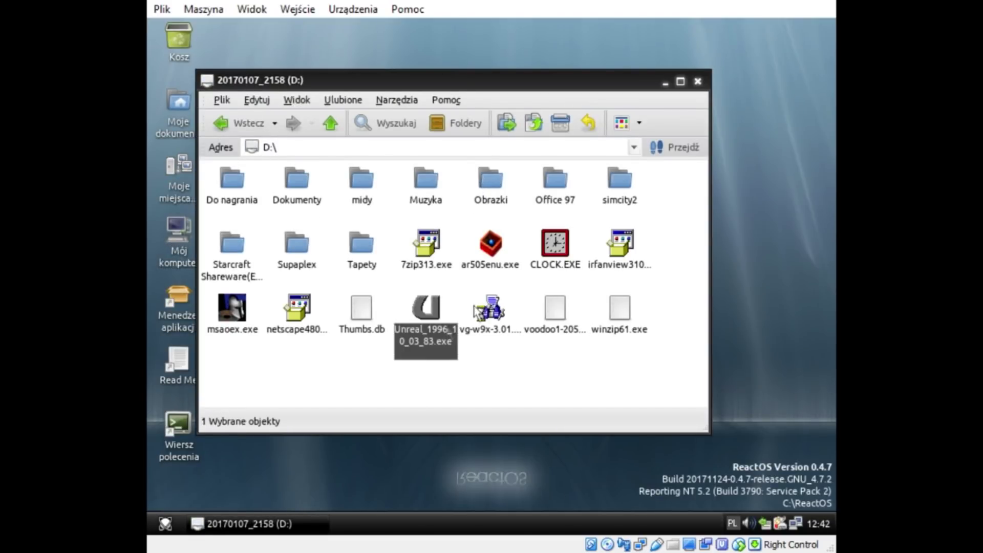
pyautogui.click(235, 267)
pyautogui.click(280, 245)
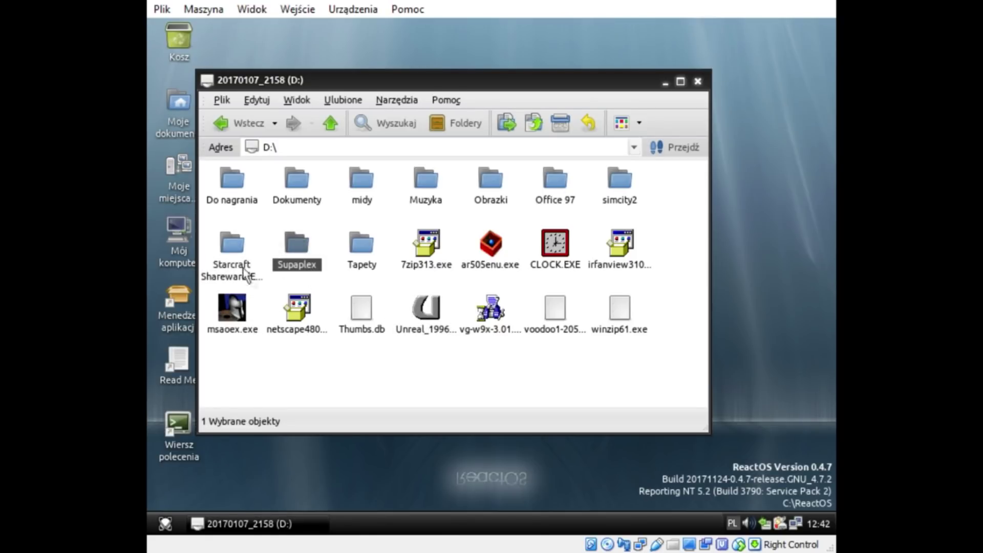
pyautogui.doubleClick(230, 256)
pyautogui.doubleClick(429, 245)
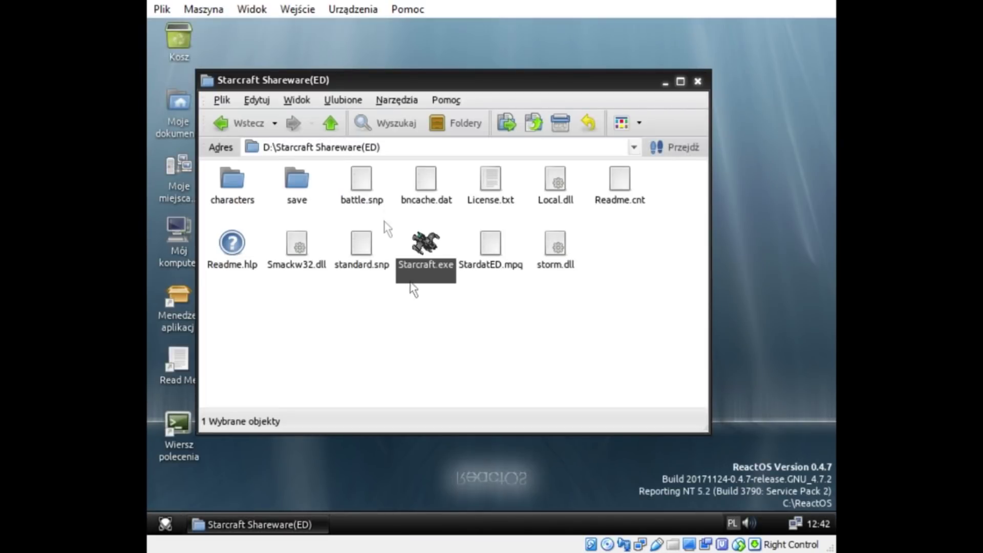
# Step: Return to the root of the D: drive and launch CLOCK.EXE
pyautogui.click(330, 123)
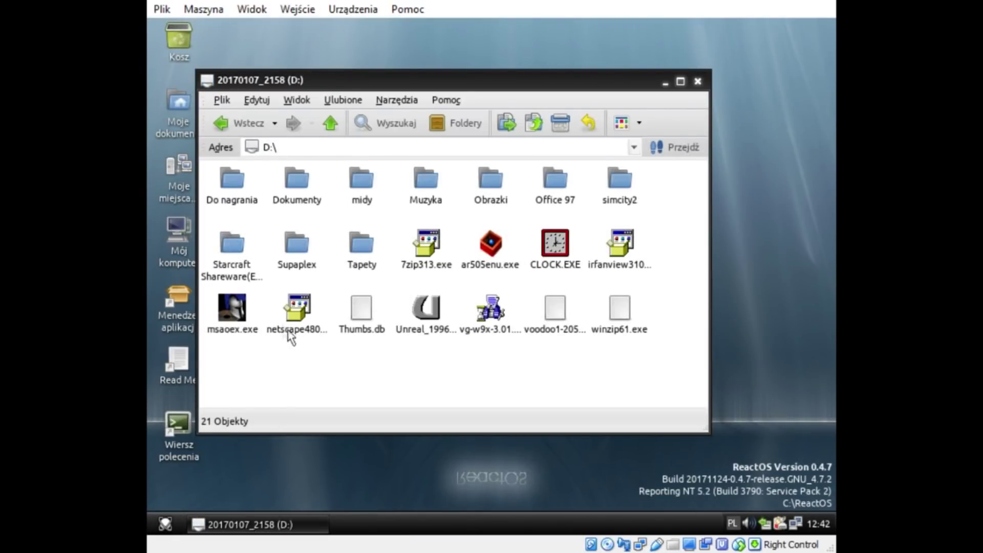
pyautogui.click(298, 250)
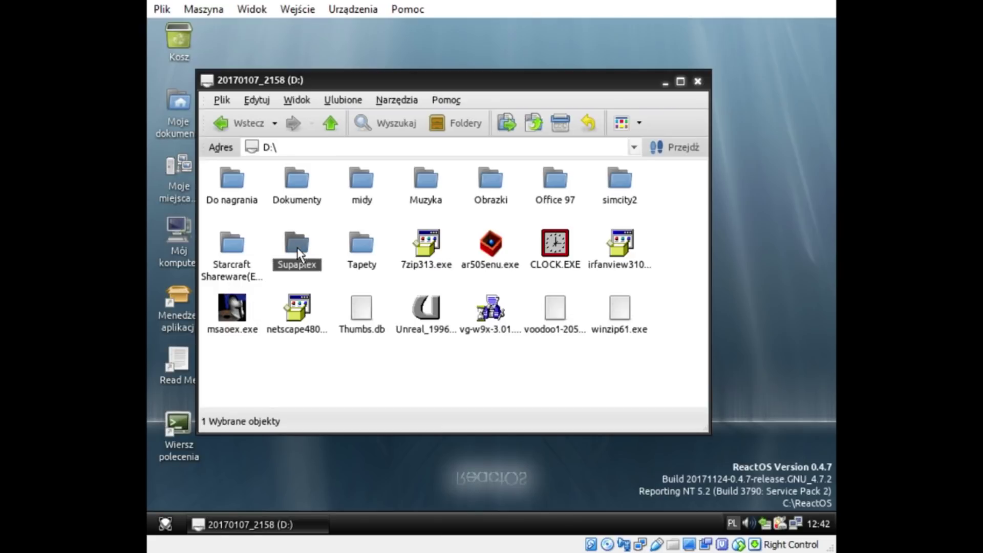
pyautogui.doubleClick(555, 243)
pyautogui.click(385, 106)
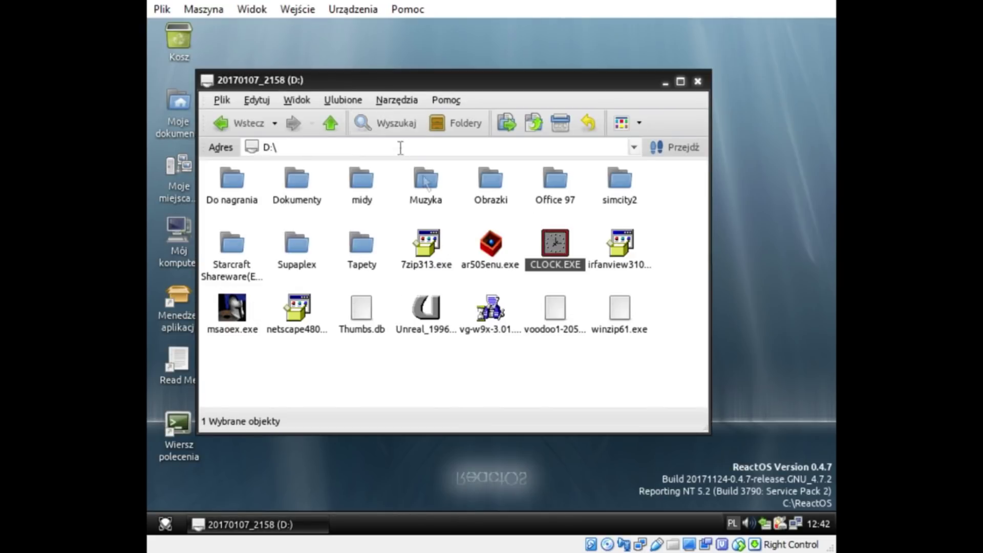
# Step: Install Unreal from Unreal_1996_10_03_83.exe and try to launch Unreal.exe from the C:\Unreal083 folder, closing the folder at the end
pyautogui.doubleClick(426, 307)
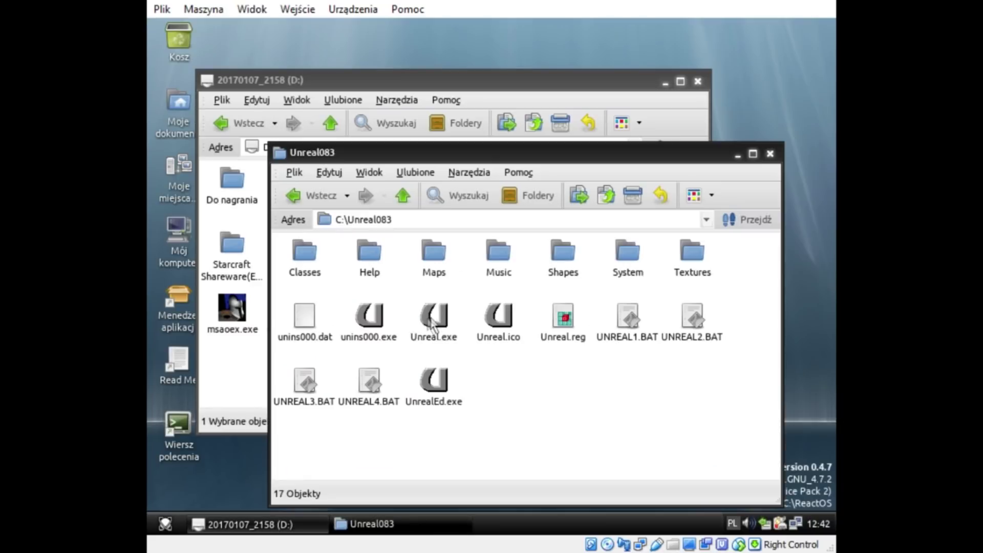
pyautogui.doubleClick(431, 324)
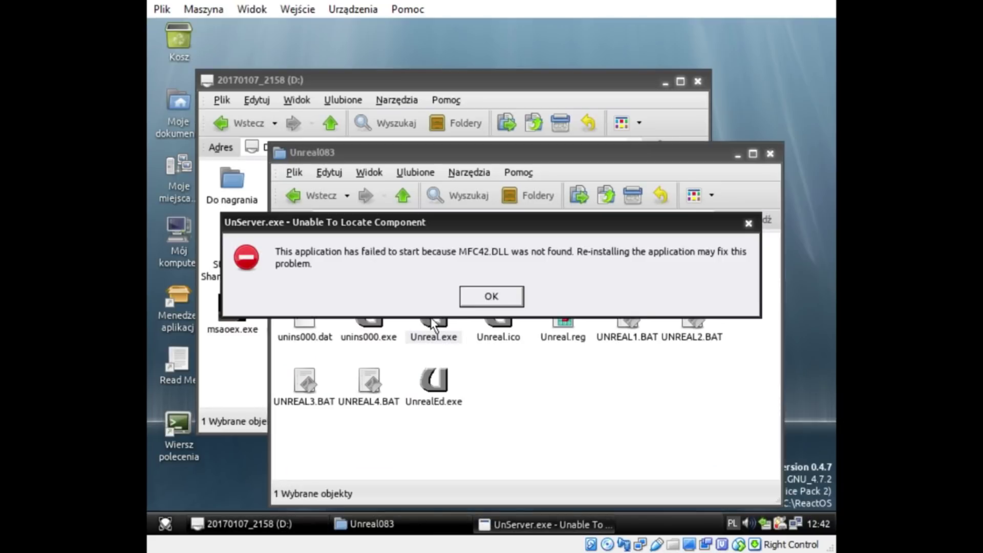
pyautogui.click(481, 299)
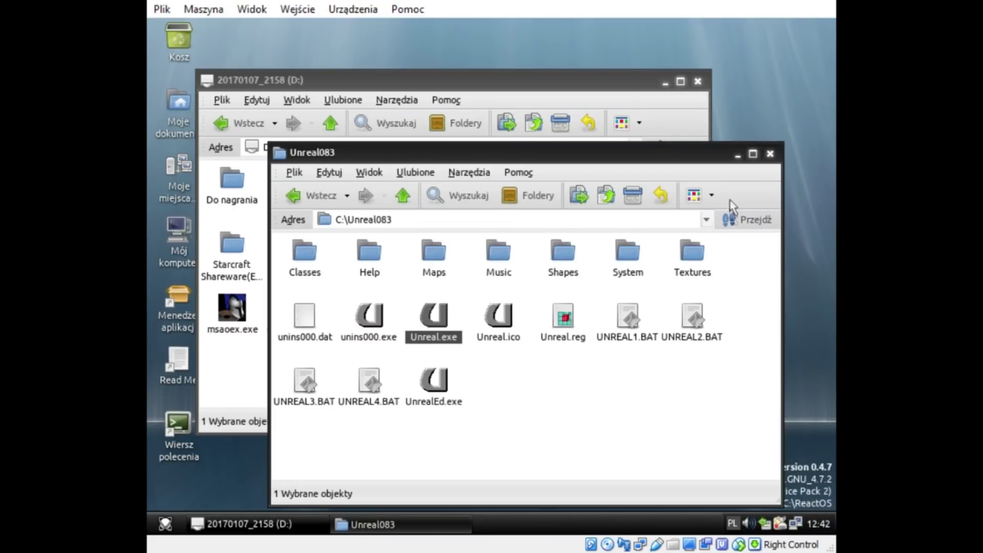
pyautogui.click(770, 154)
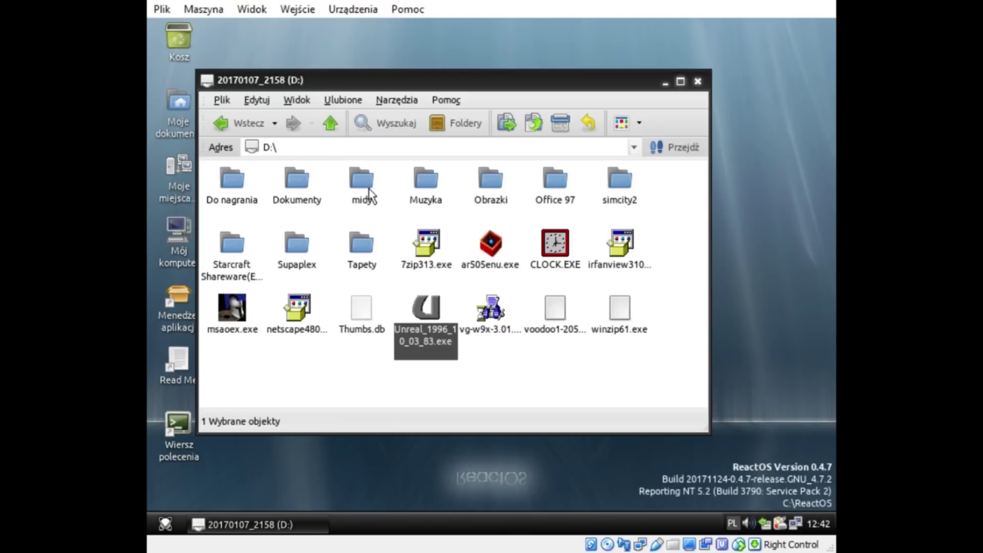
# Step: Install the Age of Empires: The Rise of Rome trial from msaoex.exe and open the game's Single Player menu
pyautogui.doubleClick(235, 310)
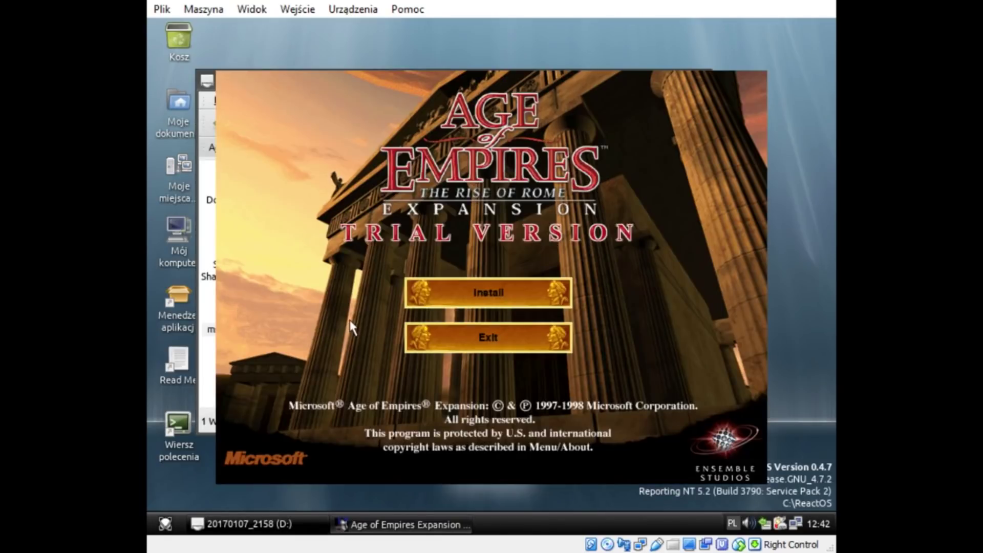
pyautogui.click(510, 290)
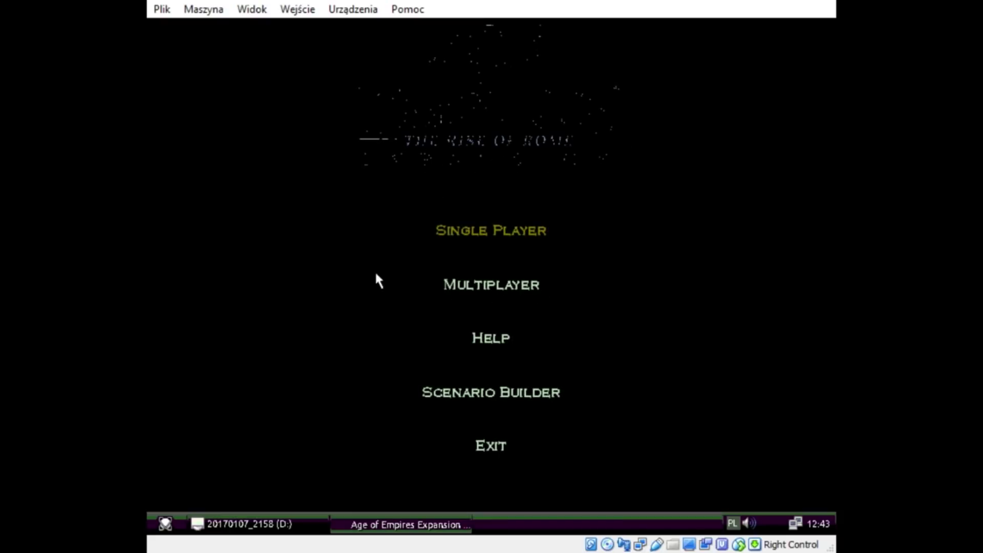
pyautogui.click(485, 240)
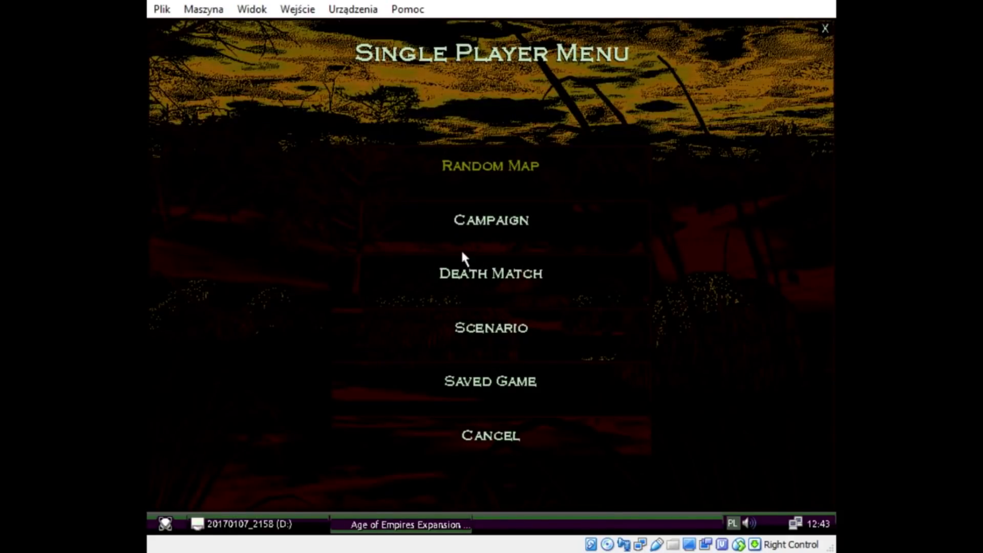
# Step: Try to open the Random Map and Campaign modes in Age of Empires
pyautogui.click(470, 166)
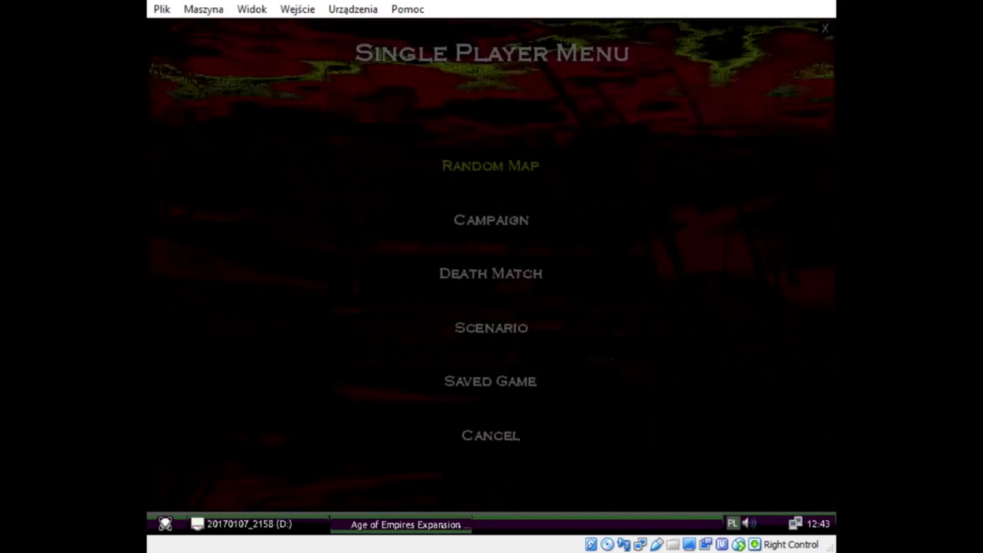
pyautogui.click(474, 167)
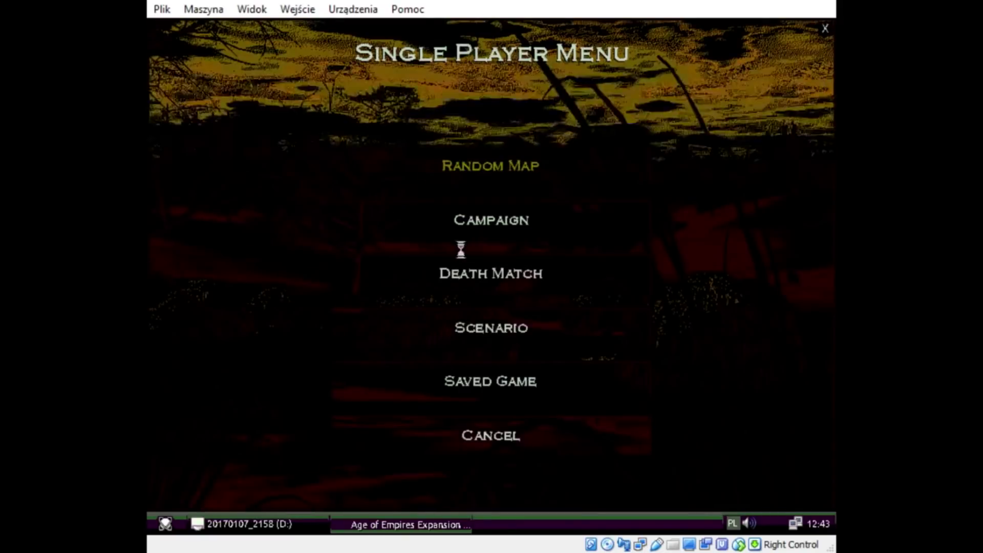
pyautogui.click(472, 228)
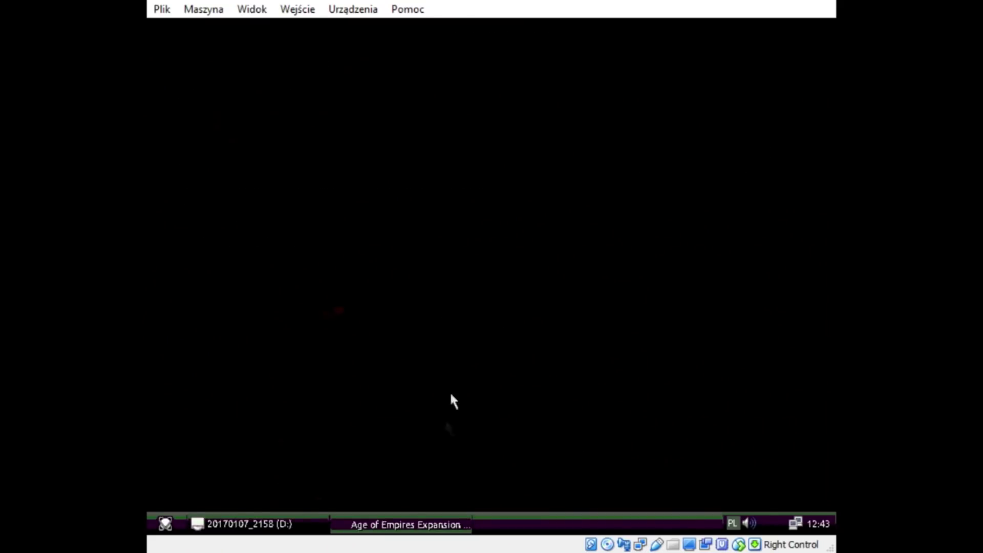
# Step: Leave Age of Empires for the desktop, try to end its empiresx.exe process in the task manager and close the manager
pyautogui.rightClick(407, 522)
pyautogui.click(449, 520)
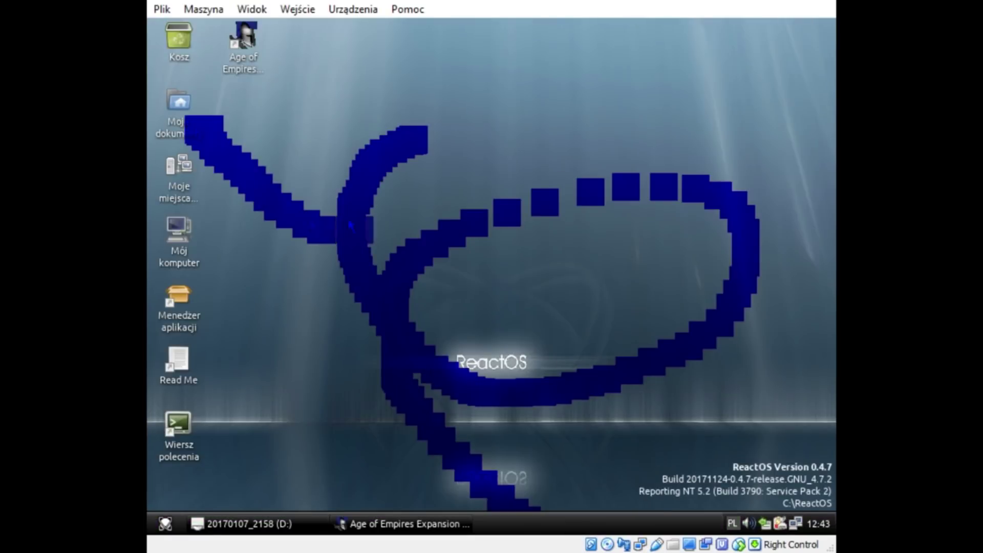
pyautogui.rightClick(532, 400)
pyautogui.click(430, 393)
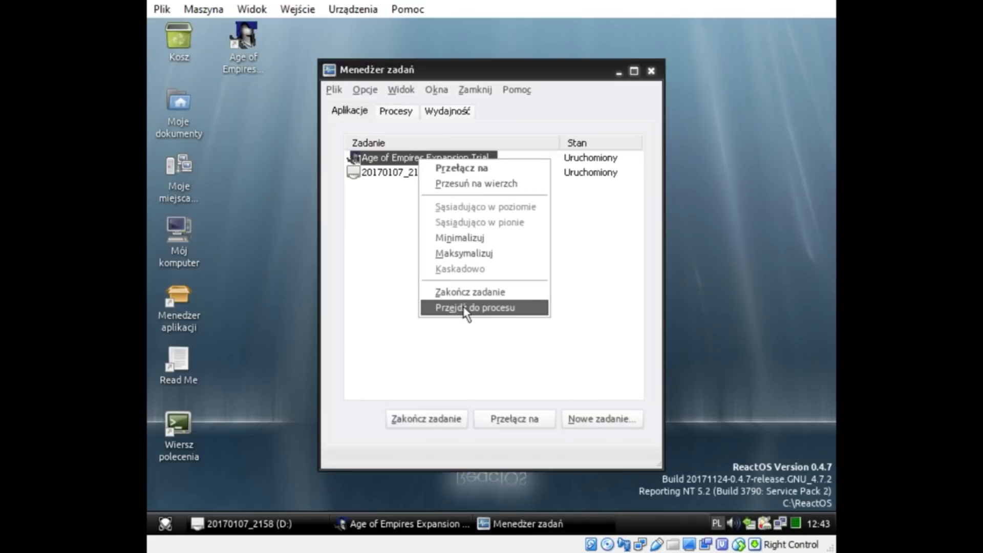
pyautogui.click(462, 306)
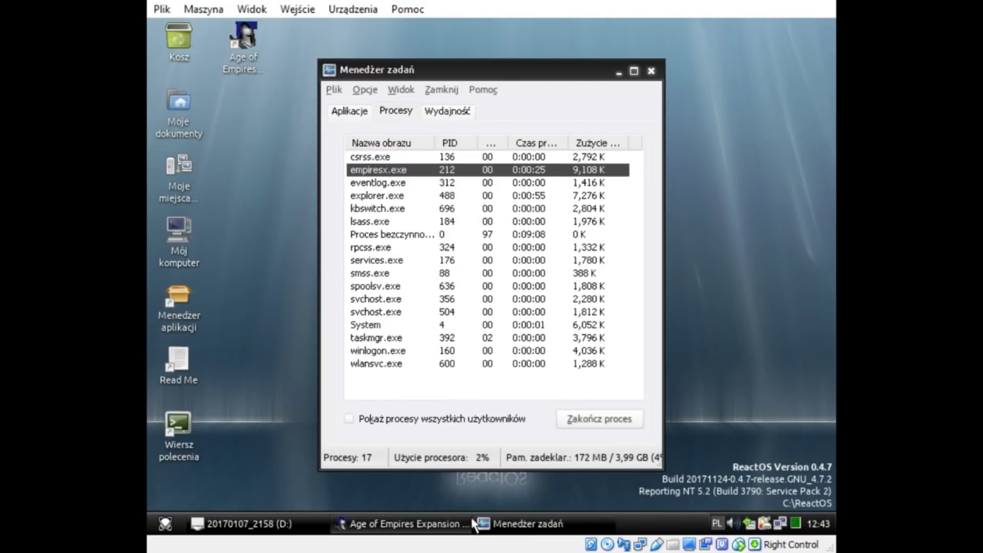
pyautogui.click(578, 428)
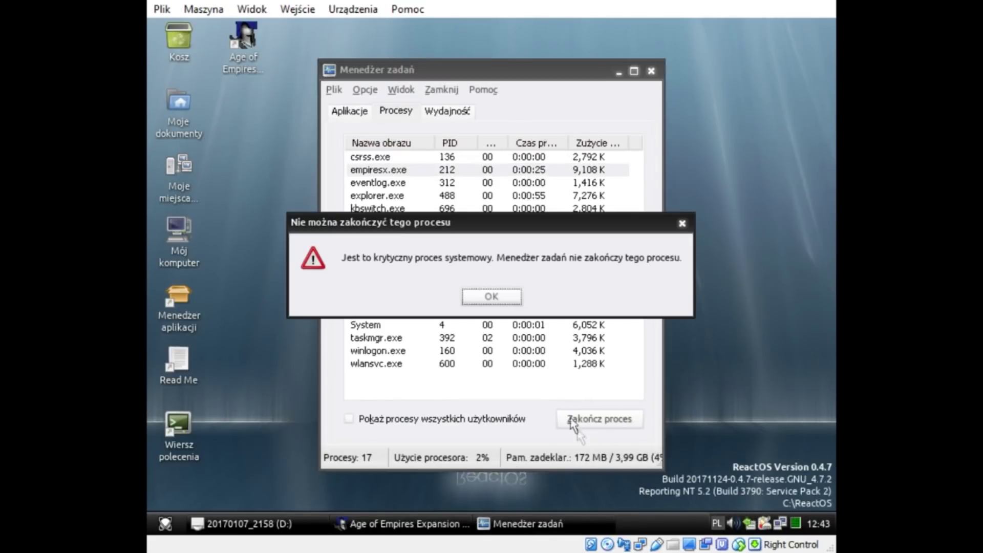
pyautogui.click(491, 298)
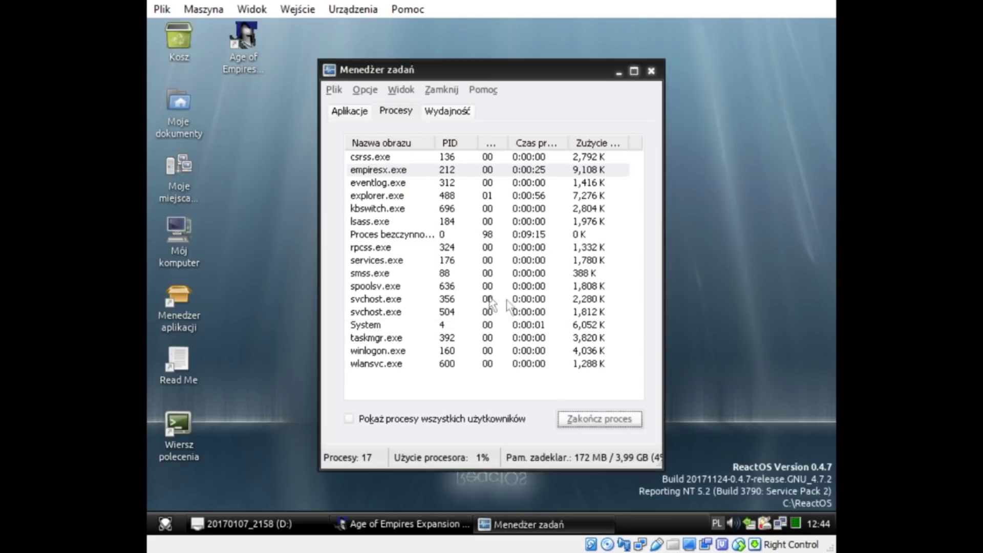
pyautogui.click(651, 71)
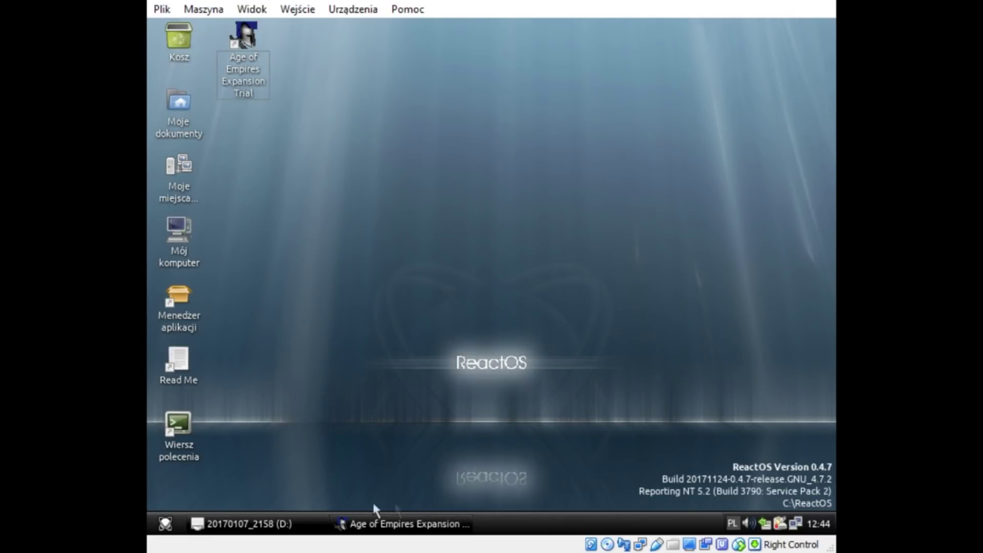
# Step: Run the Gadu-Gadu installer gg61(programosy.pl).exe from the Do nagrania folder on the D: drive
pyautogui.click(307, 523)
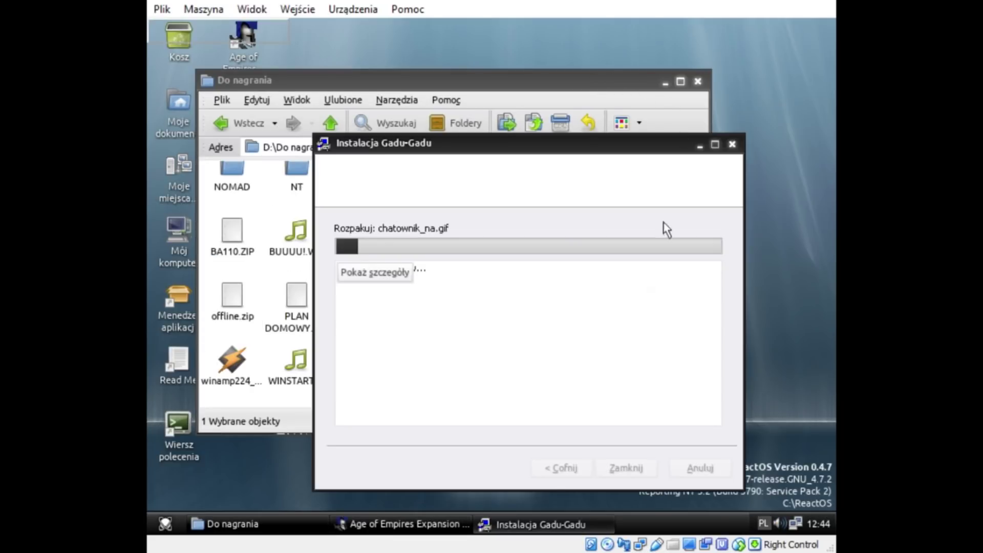
pyautogui.click(538, 532)
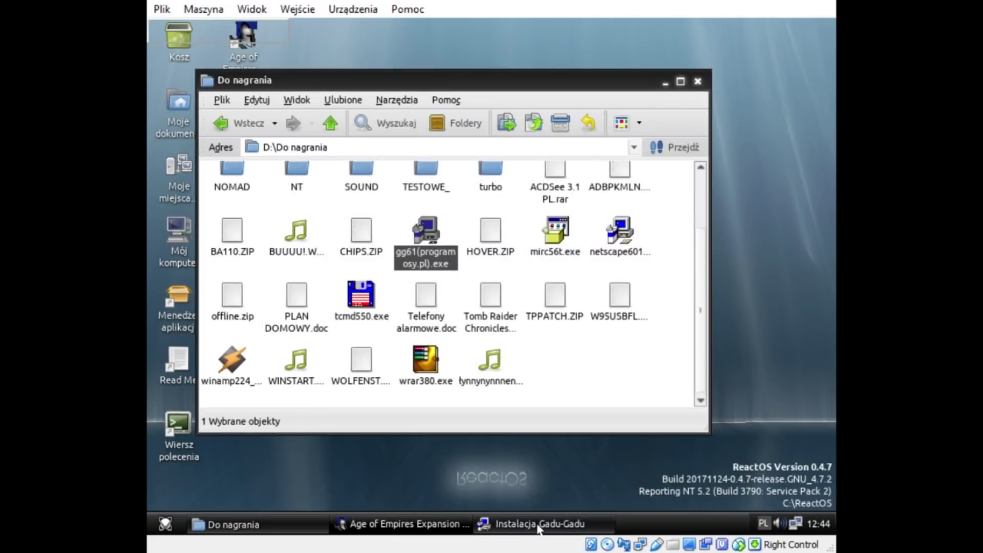
pyautogui.click(538, 532)
pyautogui.click(500, 91)
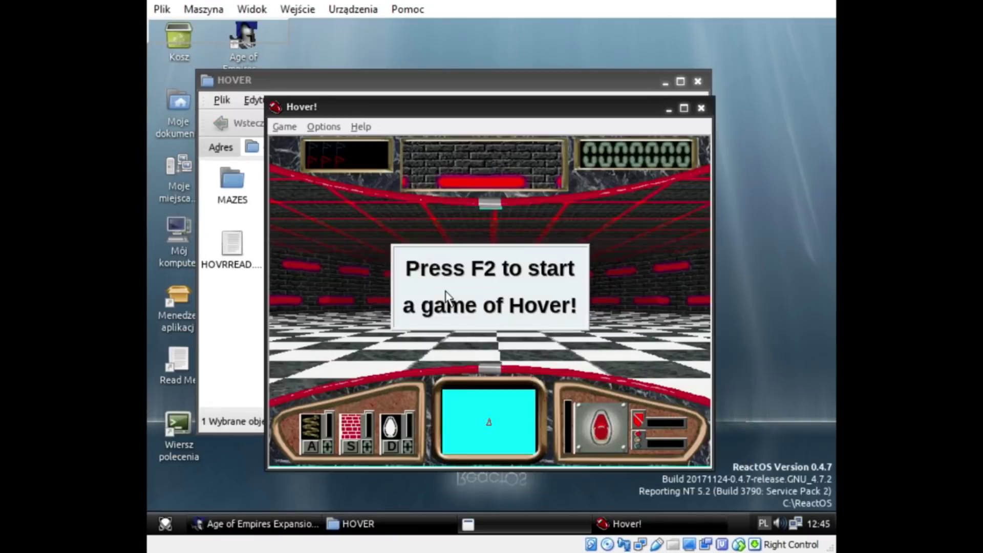
# Step: Start a game of Hover! and restart it with a new Level 1 game
pyautogui.press('F2')
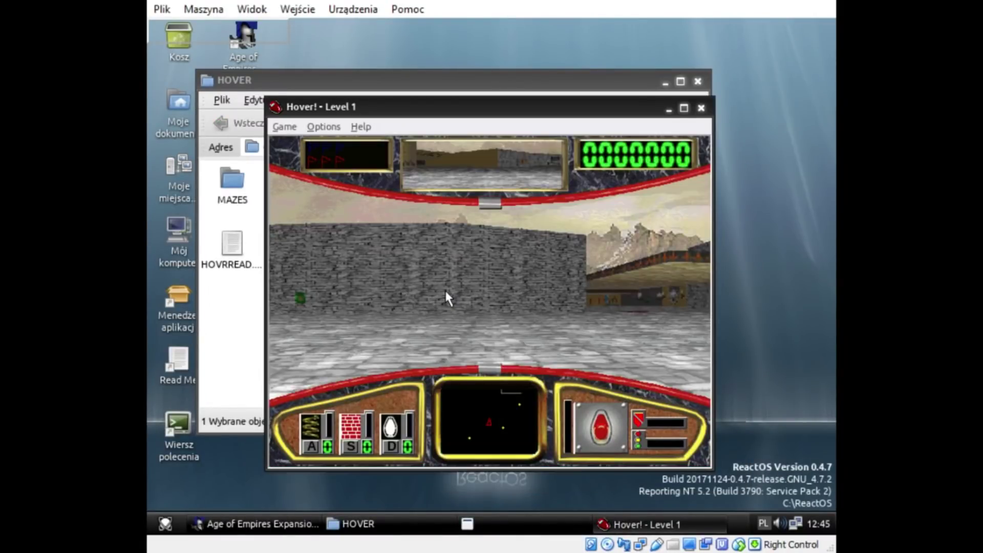
pyautogui.press('F1')
pyautogui.click(598, 229)
pyautogui.press('F2')
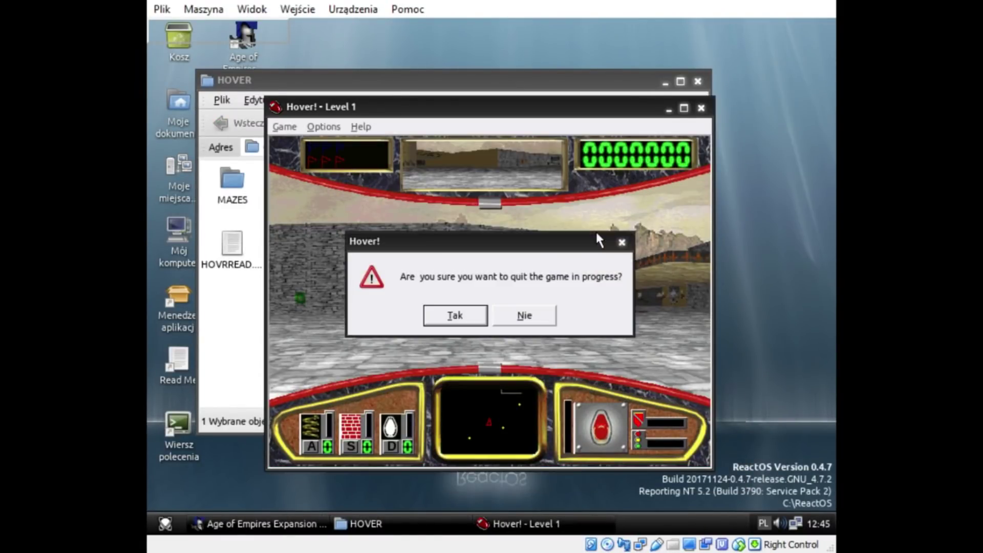
pyautogui.click(454, 315)
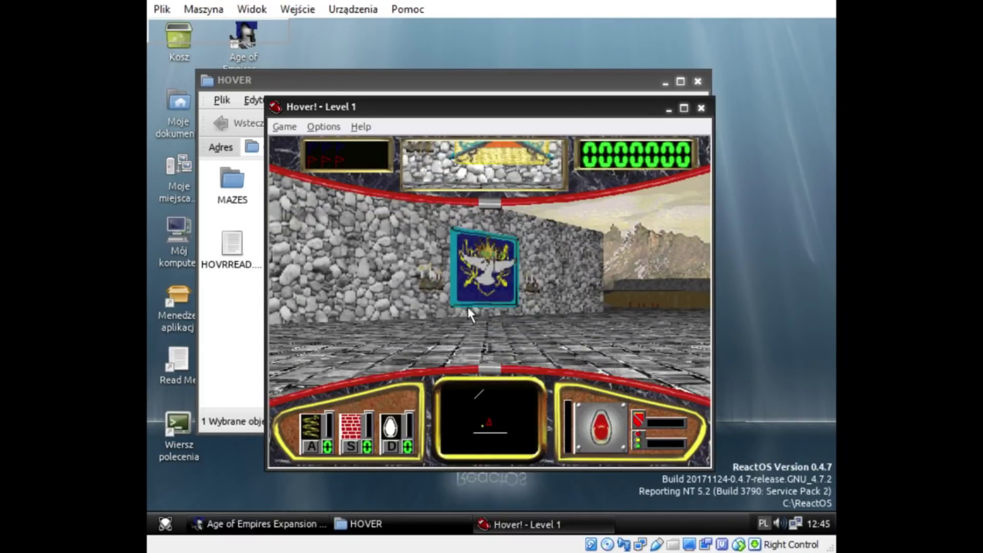
# Step: Drive the hovercraft through the Level 1 maze to test the gameplay, and quit Hover!
pyautogui.press('Right')
pyautogui.press('Up')
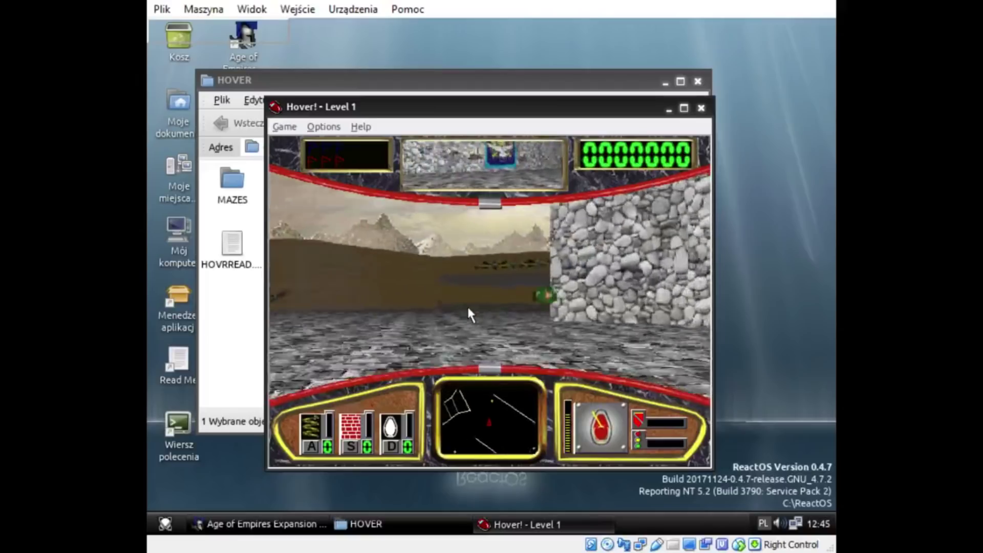
pyautogui.press('Left')
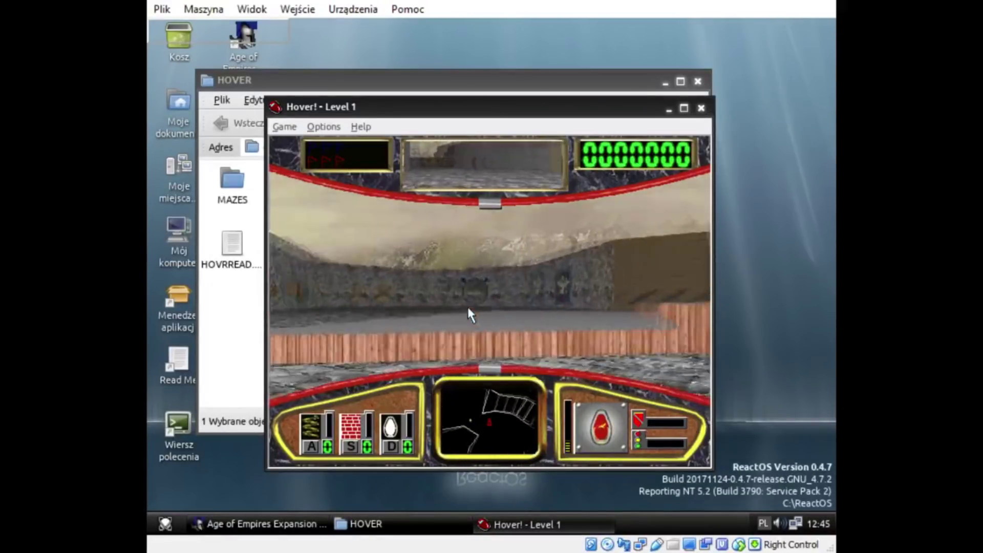
pyautogui.press('Left')
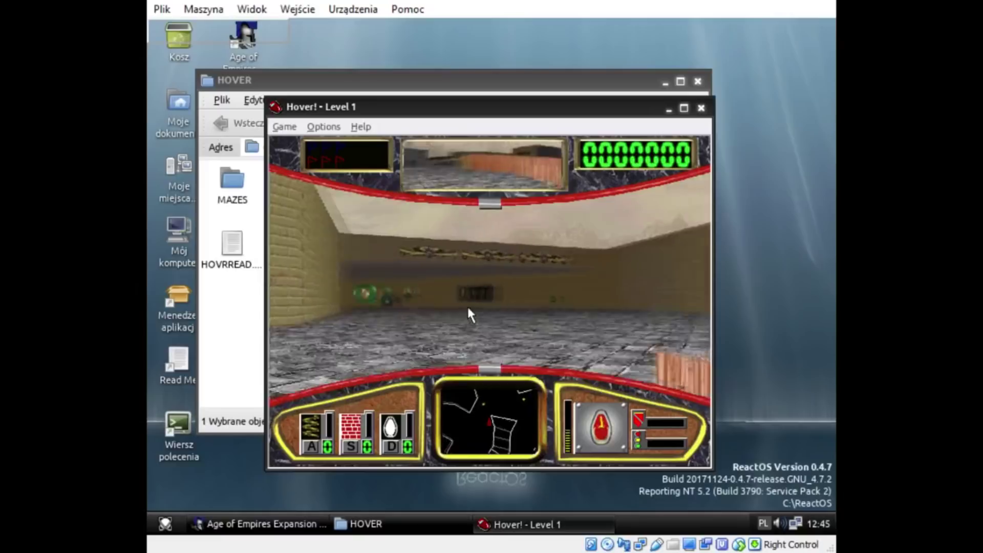
pyautogui.press('Left')
pyautogui.press('Up')
pyautogui.press('Up')
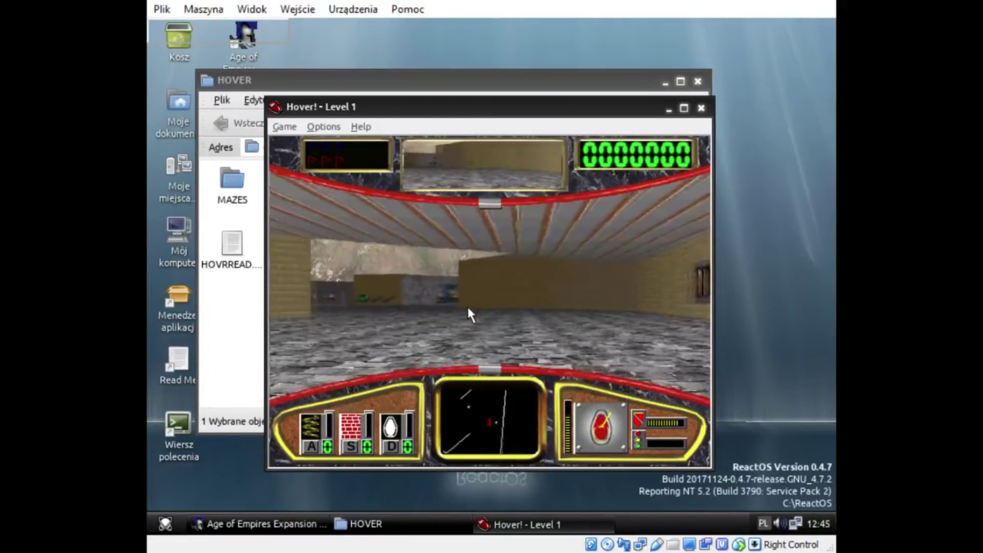
pyautogui.press('Up')
pyautogui.press('Left')
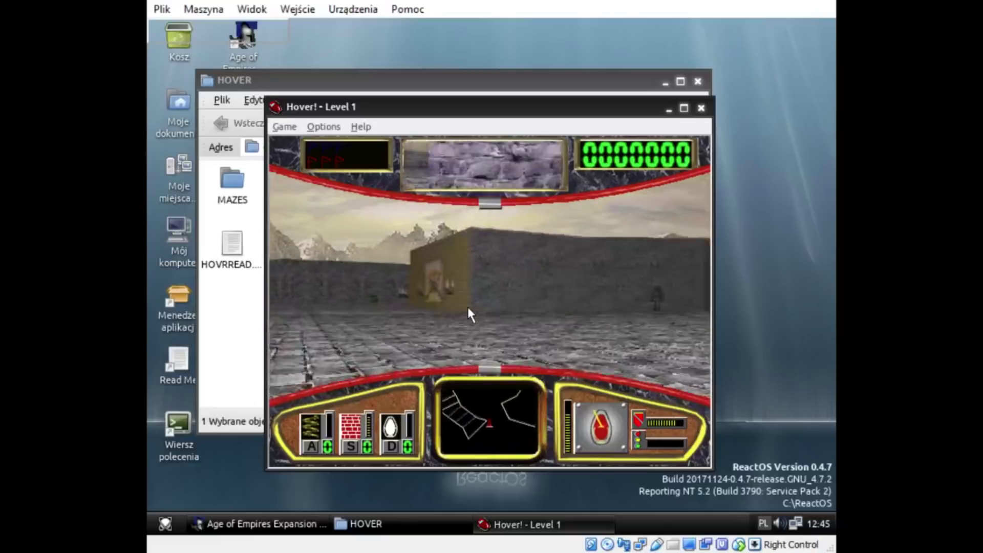
pyautogui.press('Up')
pyautogui.press('Left')
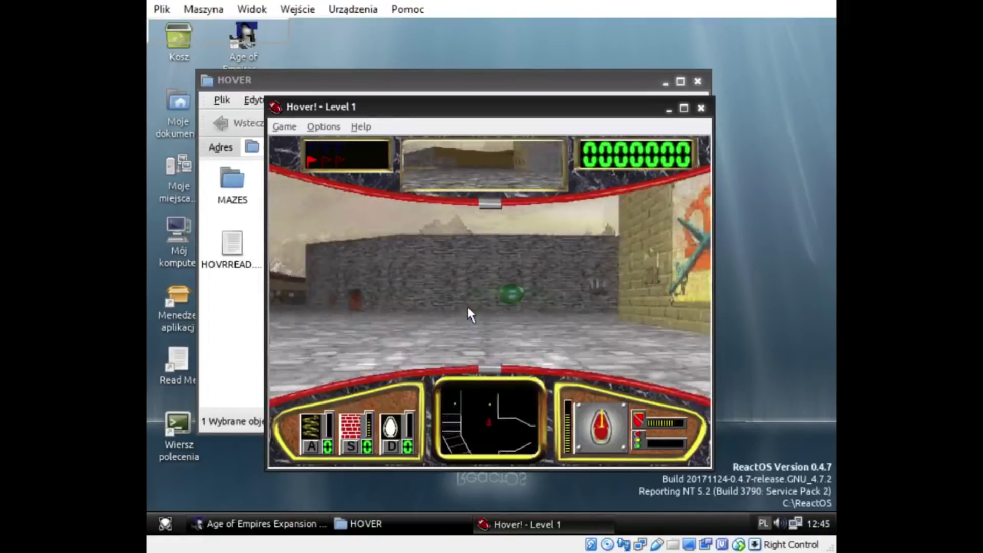
pyautogui.press('Up')
pyautogui.press('Left')
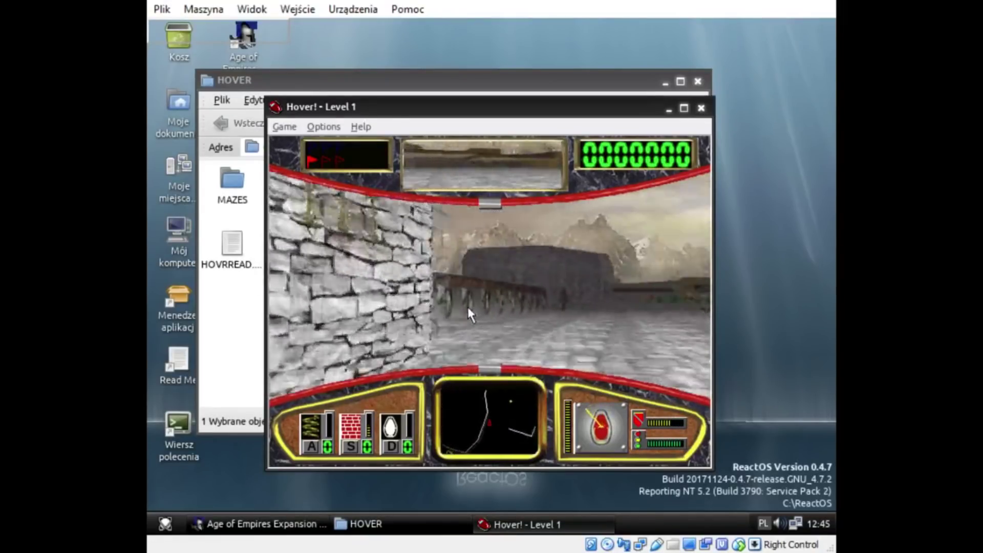
pyautogui.hotkey('alt', 'F4')
pyautogui.press('Return')
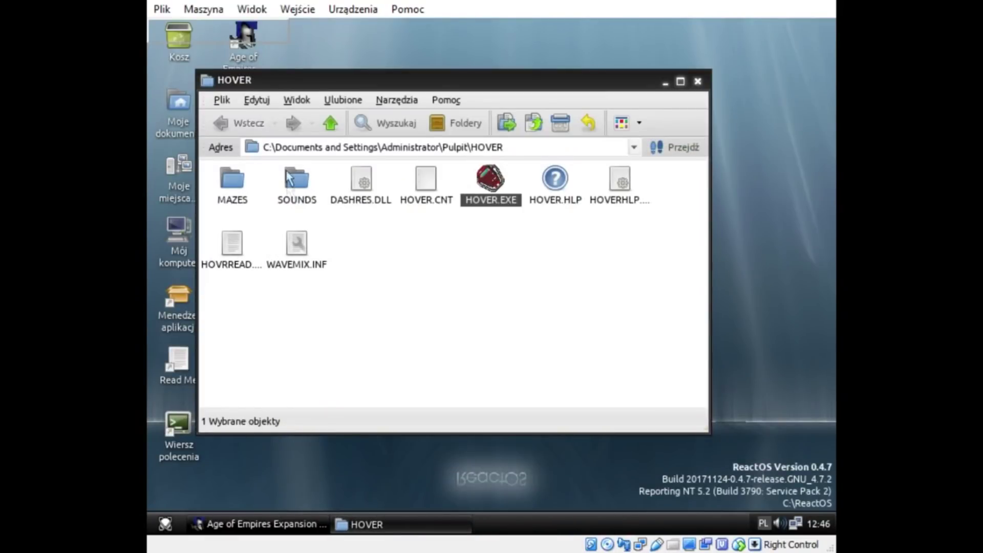
# Step: Go from the HOVER folder up to Mój komputer and open the D: drive
pyautogui.click(330, 127)
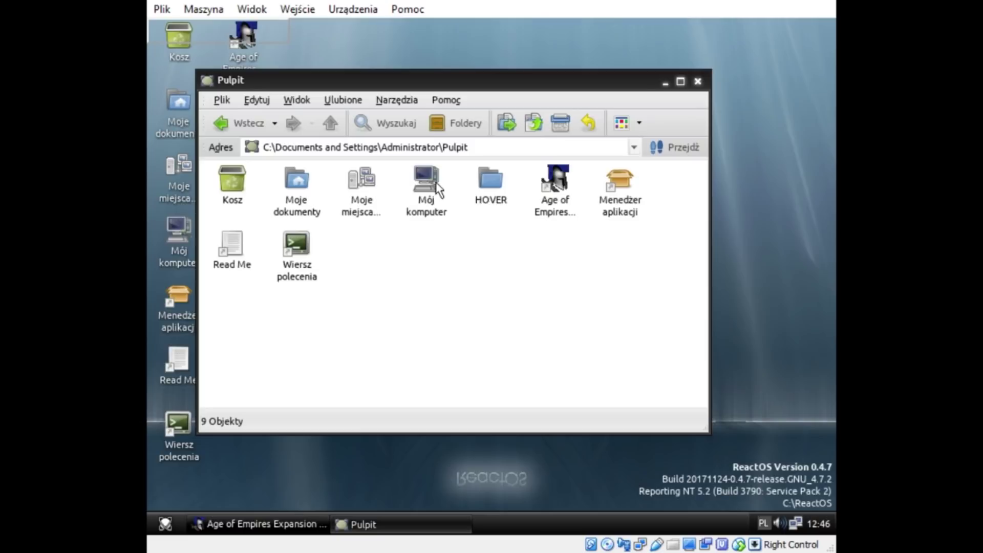
pyautogui.doubleClick(412, 189)
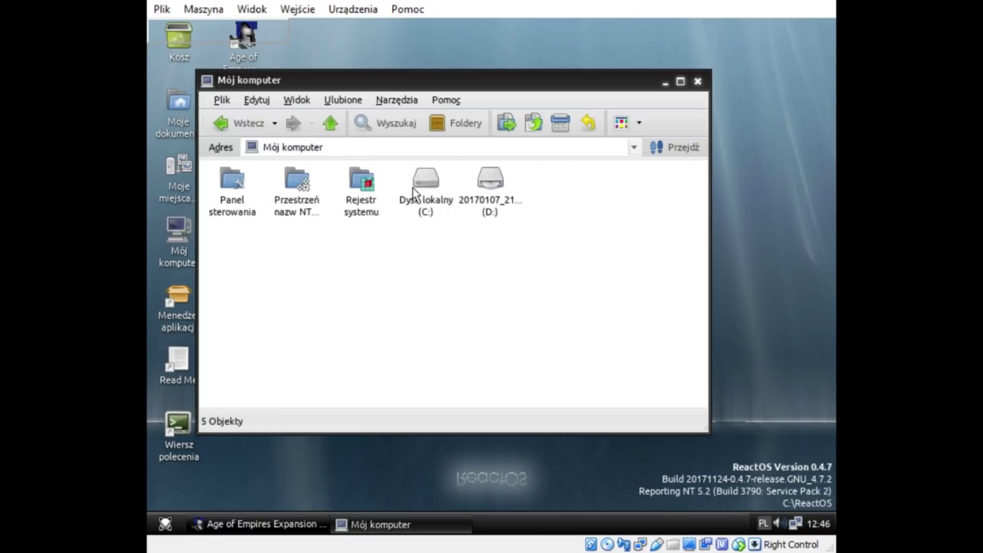
pyautogui.doubleClick(490, 207)
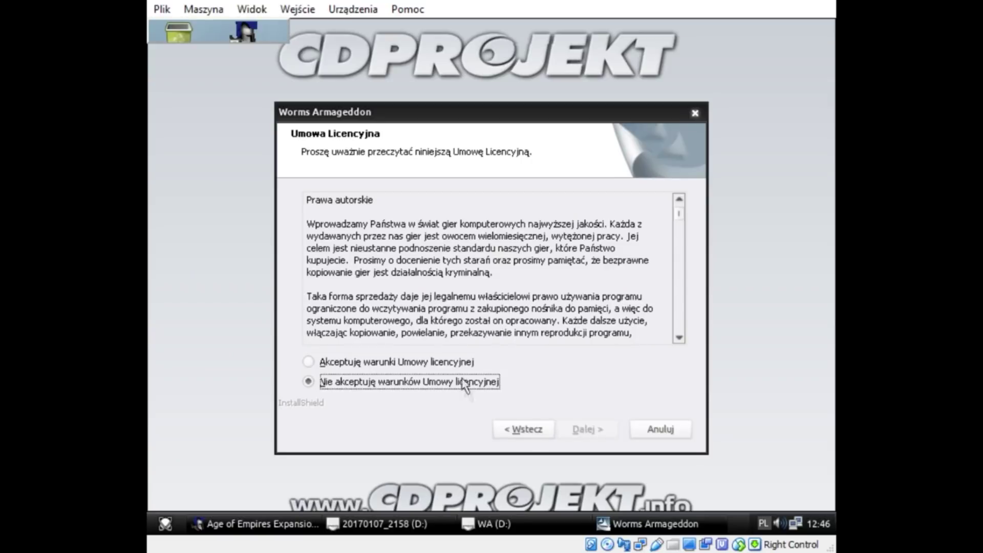
# Step: Accept the Worms Armageddon licence, install the game with the Team17\Worms Armageddon program folder, and finish the installer
pyautogui.click(458, 364)
pyautogui.click(577, 429)
pyautogui.click(579, 430)
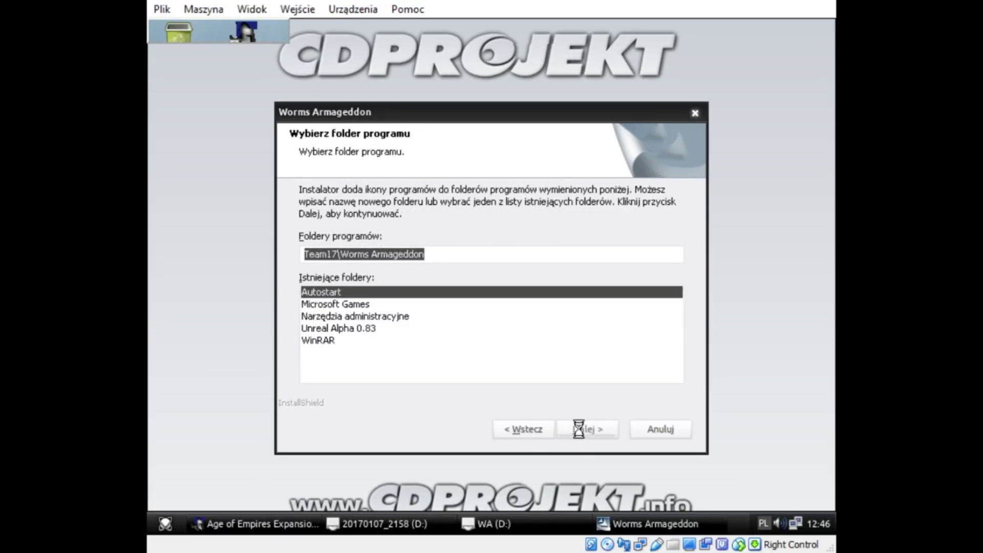
pyautogui.click(580, 431)
pyautogui.click(580, 430)
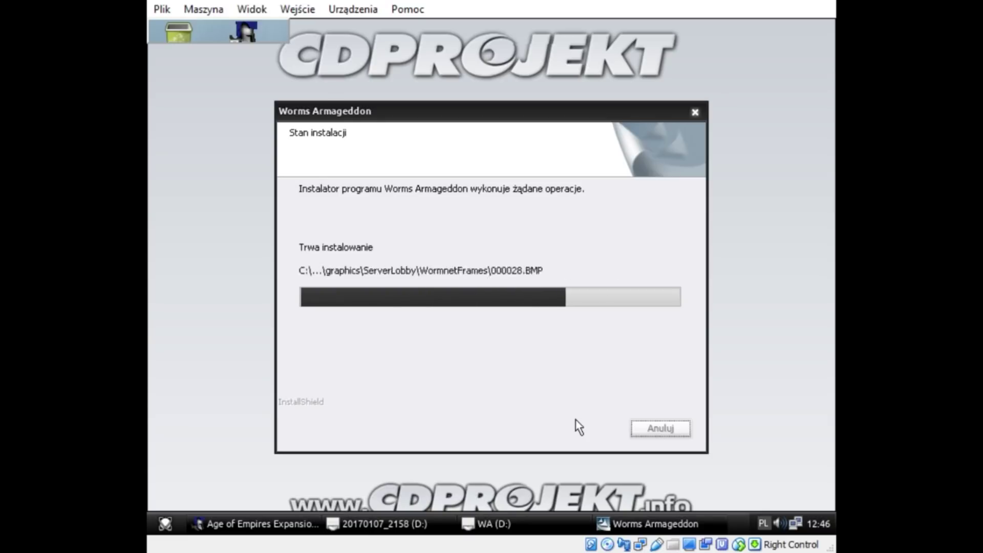
pyautogui.click(484, 297)
pyautogui.click(457, 305)
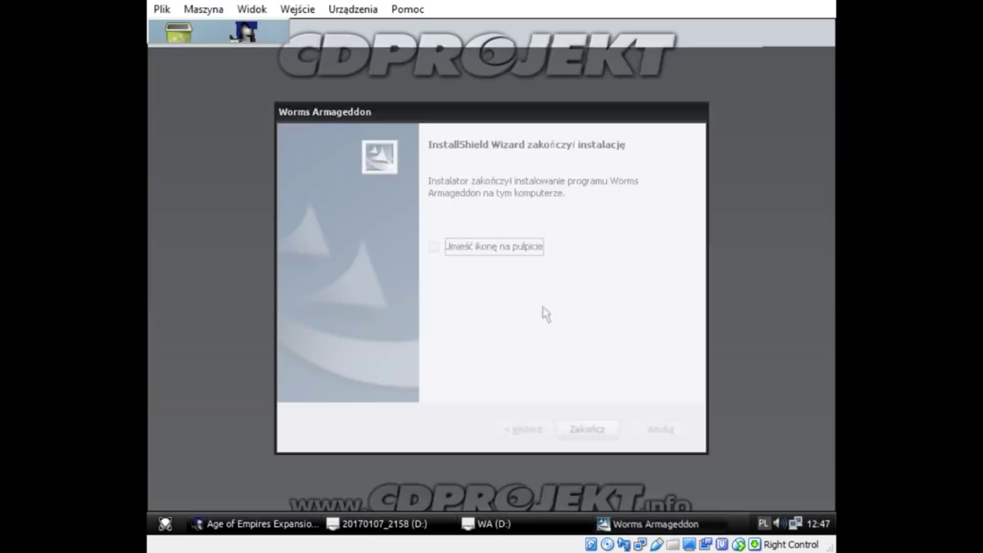
pyautogui.press('Return')
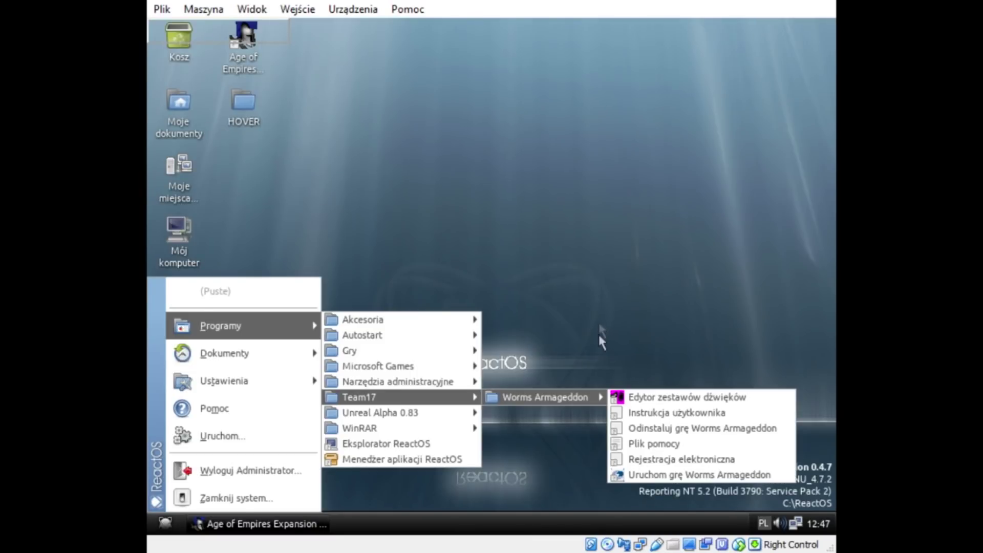
# Step: Try to launch Worms Armageddon from the Team17 program group and dismiss the error
pyautogui.click(635, 475)
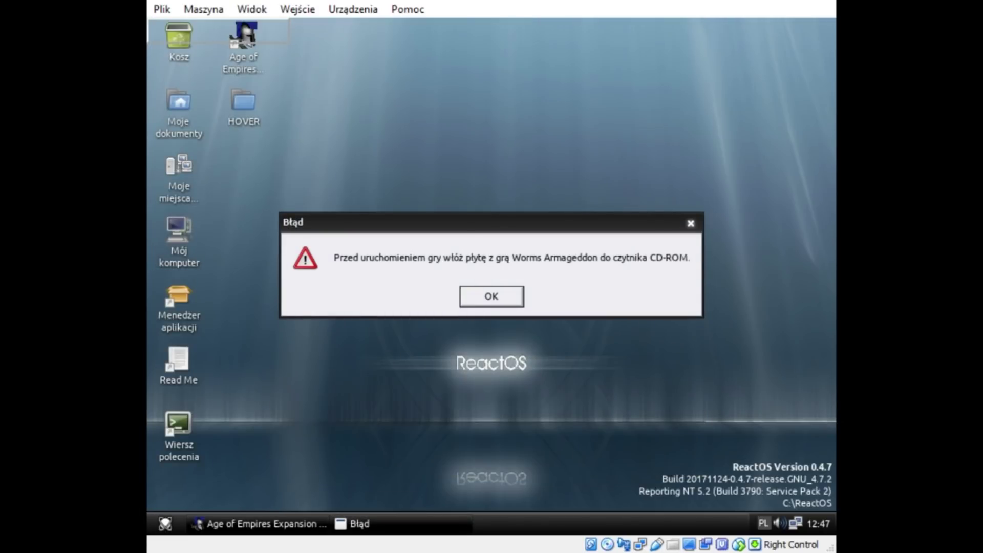
pyautogui.press('Return')
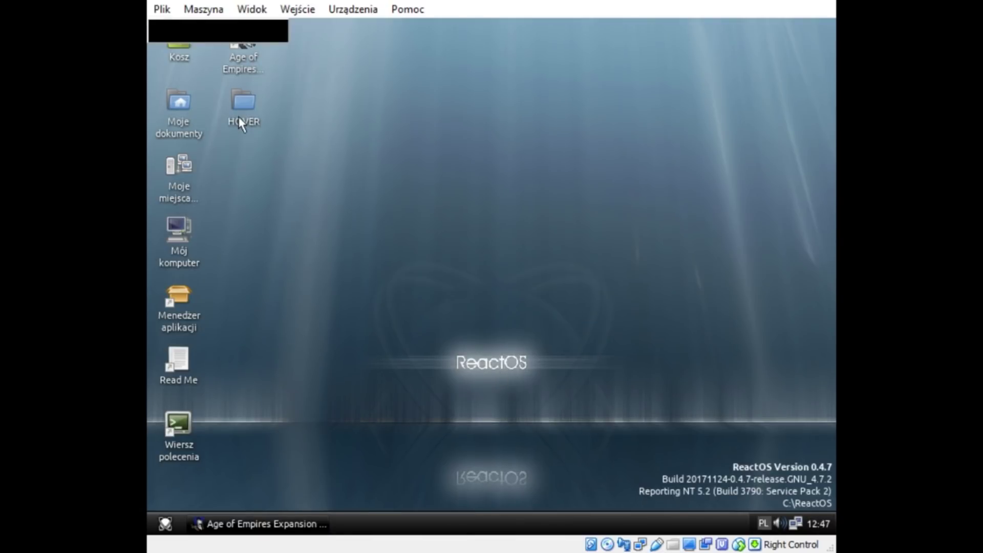
# Step: Open the C: drive from Mój komputer, view its contents and close the window
pyautogui.doubleClick(179, 233)
pyautogui.click(489, 268)
pyautogui.doubleClick(489, 268)
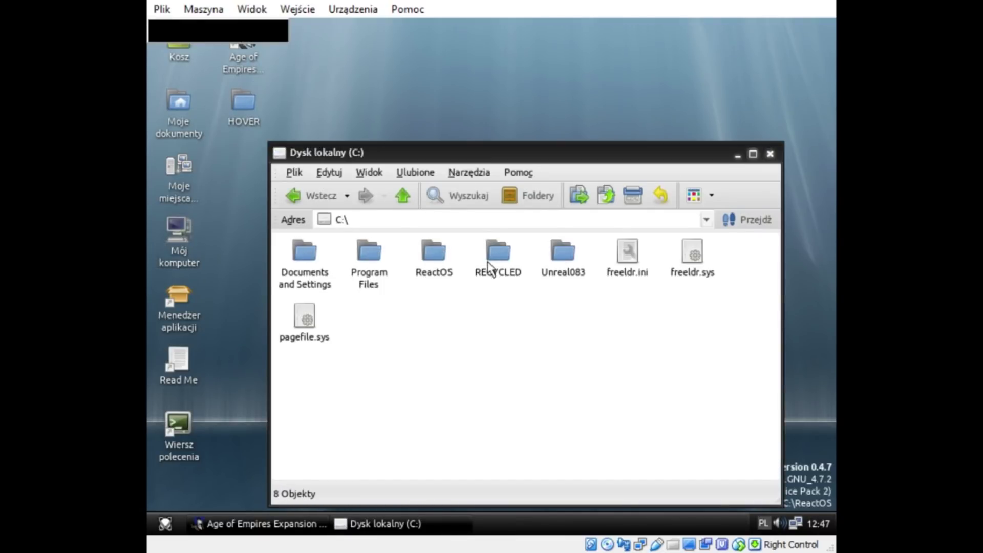
pyautogui.click(770, 154)
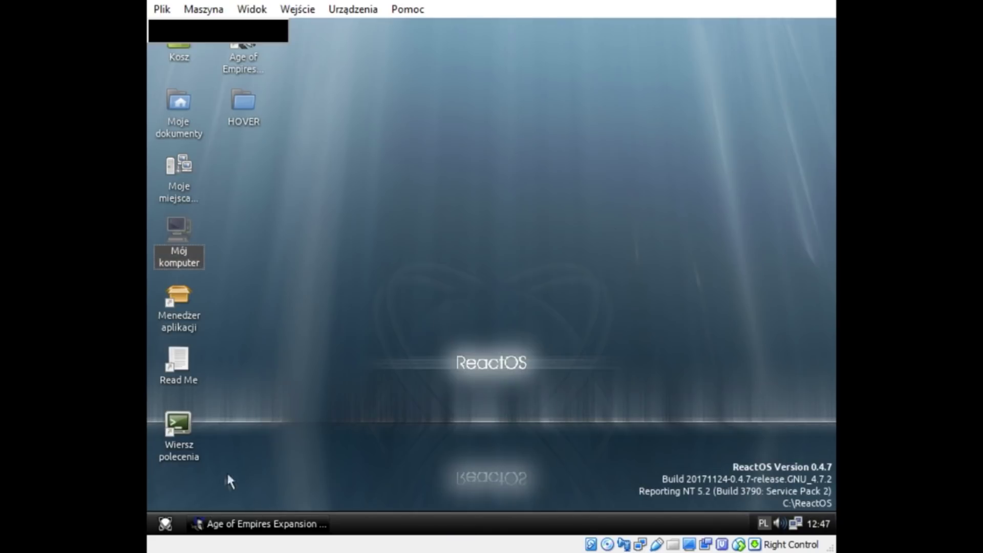
# Step: Try to run UnrealEd.exe from the C:\Unreal083 folder, dismiss the error and close the folder
pyautogui.doubleClick(173, 235)
pyautogui.click(442, 146)
pyautogui.click(395, 146)
pyautogui.doubleClick(396, 147)
pyautogui.doubleClick(444, 144)
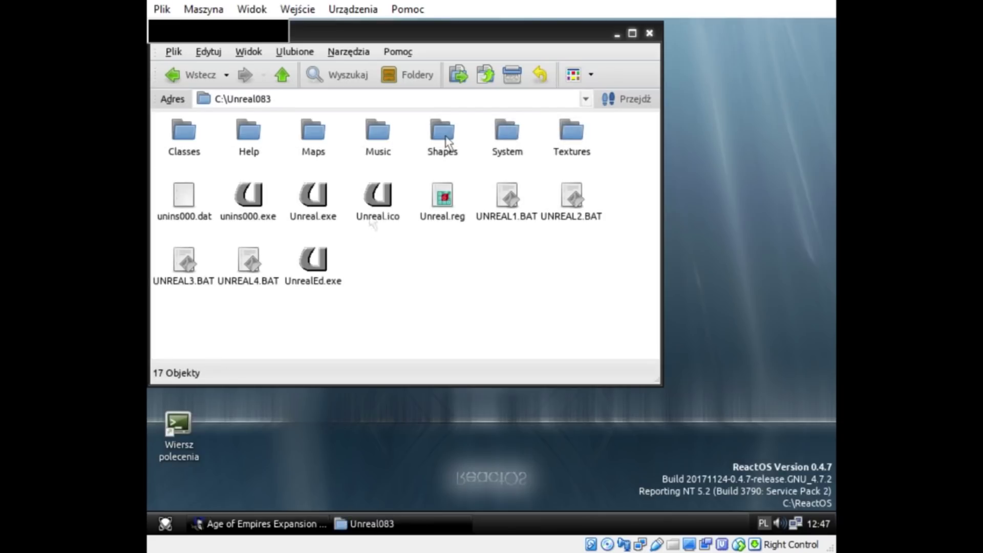
pyautogui.doubleClick(320, 264)
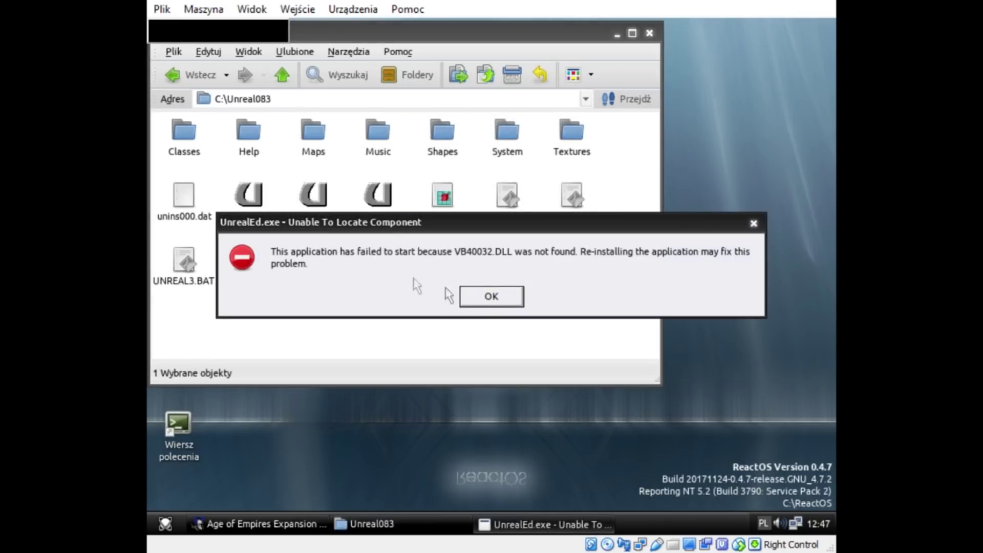
pyautogui.click(484, 301)
pyautogui.click(649, 33)
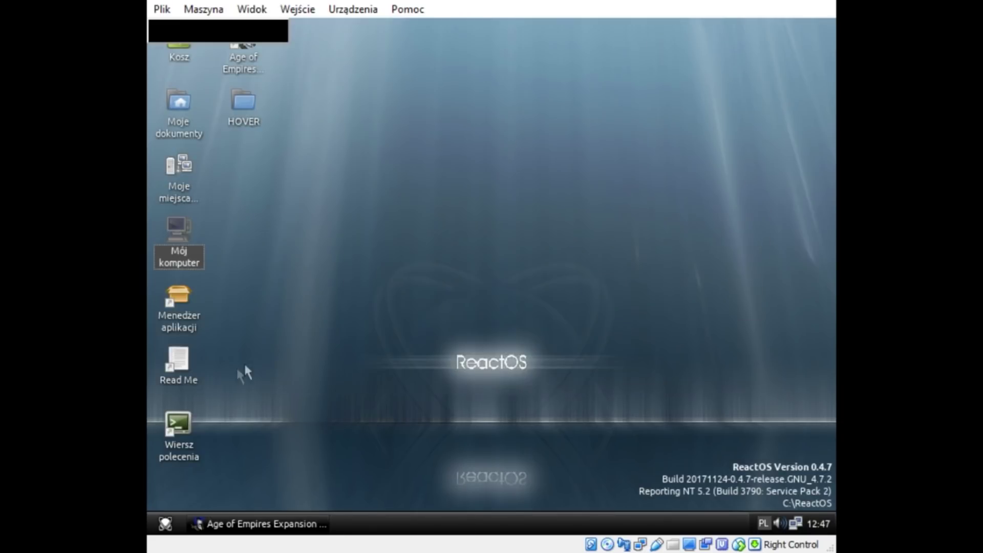
# Step: Open the ReactOS application manager and look through its Internet i Sieci and Inne categories
pyautogui.doubleClick(167, 323)
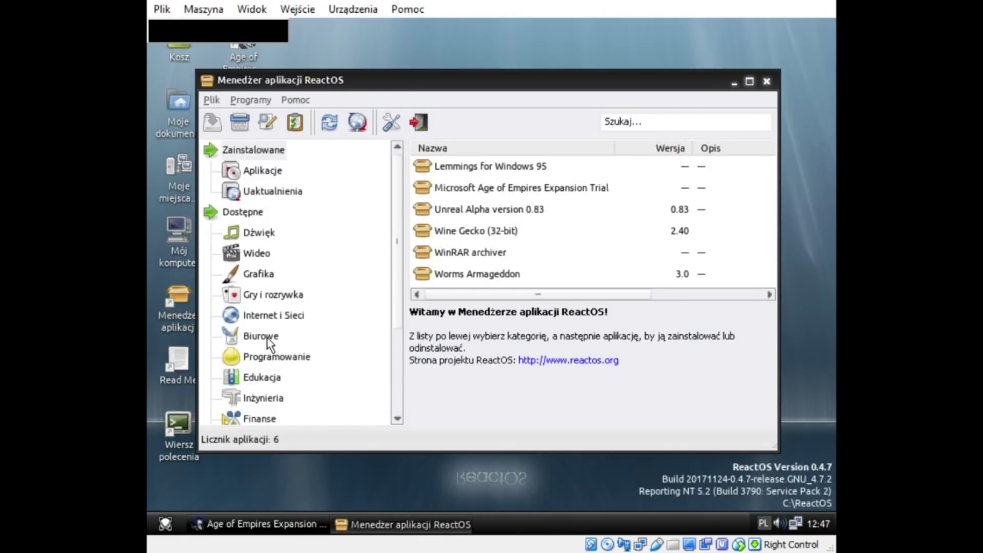
pyautogui.scroll(-2, 256, 303)
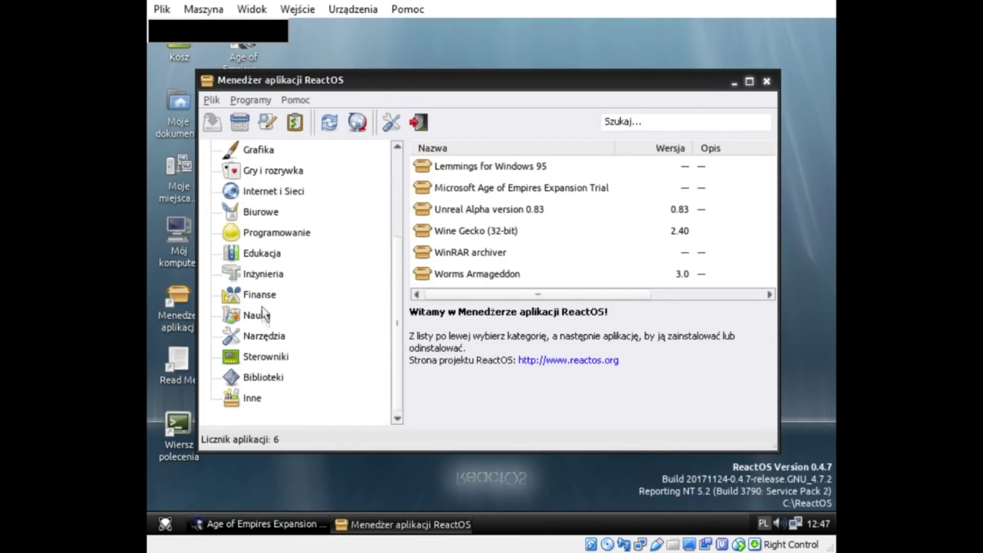
pyautogui.click(263, 195)
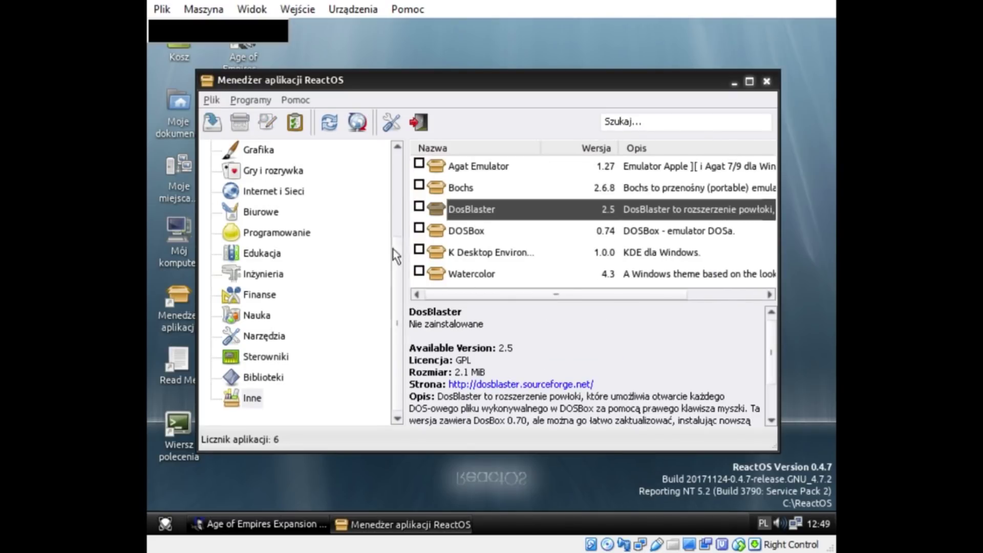
pyautogui.scroll(2, 265, 168)
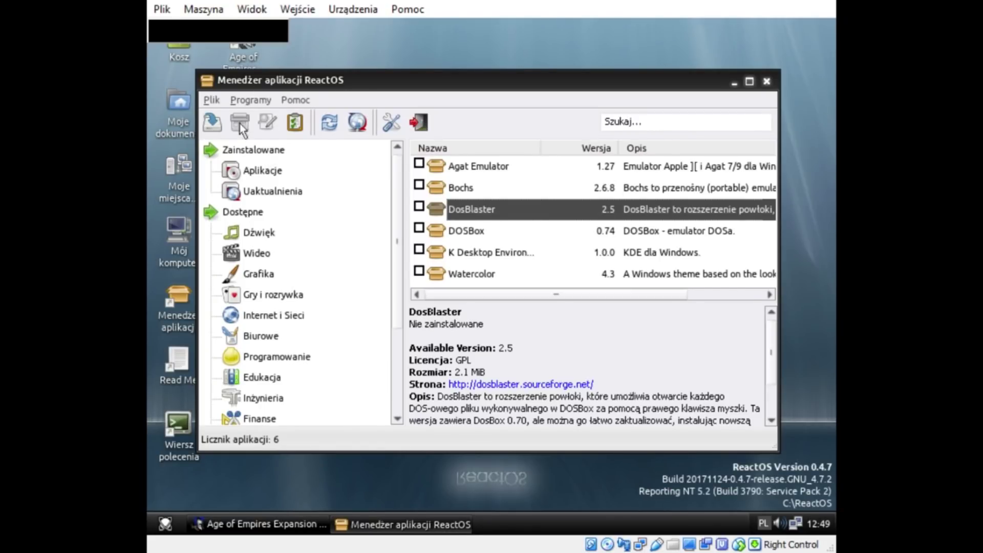
pyautogui.click(218, 119)
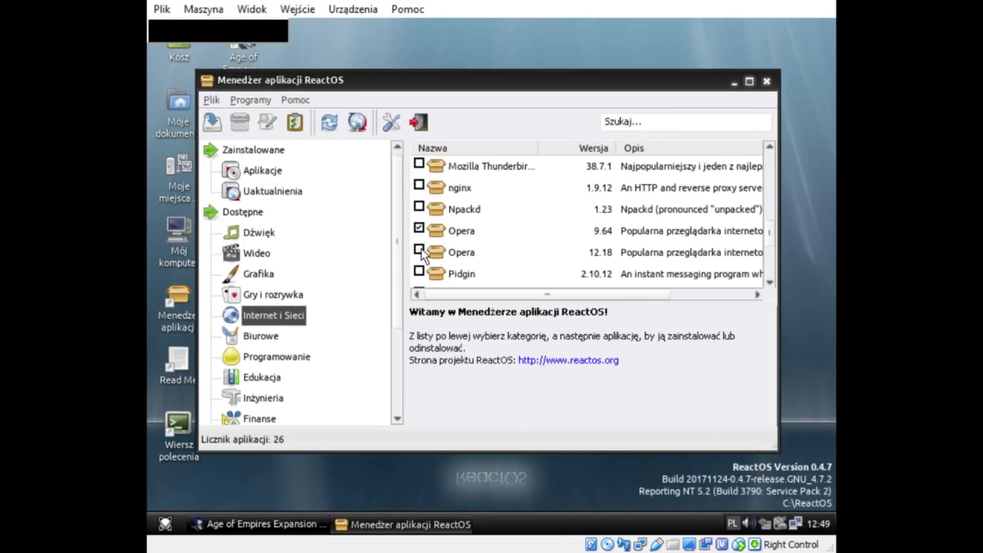
# Step: Install Mozilla Firefox 3.6 from the Internet i Sieci category with the default setup options and launch it
pyautogui.scroll(1, 465, 236)
pyautogui.scroll(1, 426, 194)
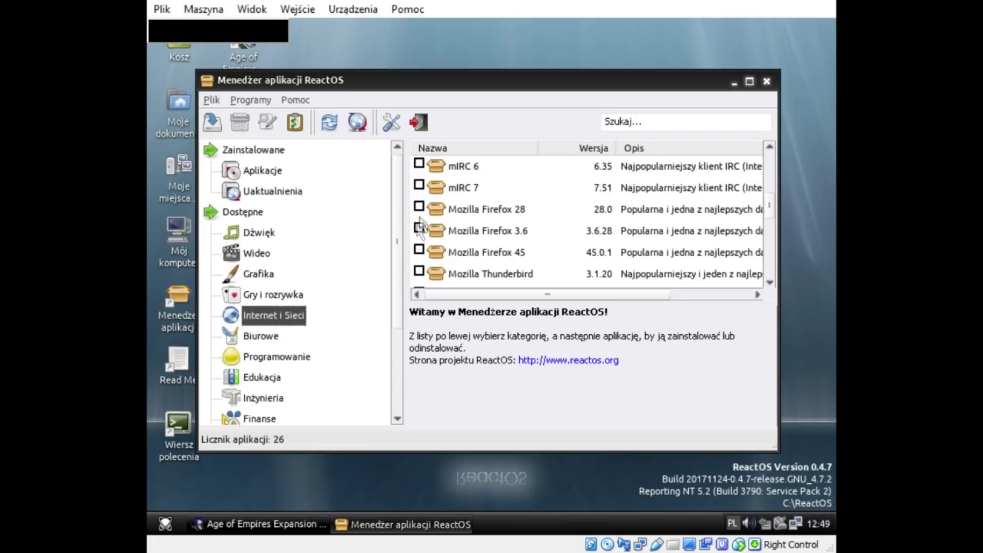
pyautogui.click(212, 123)
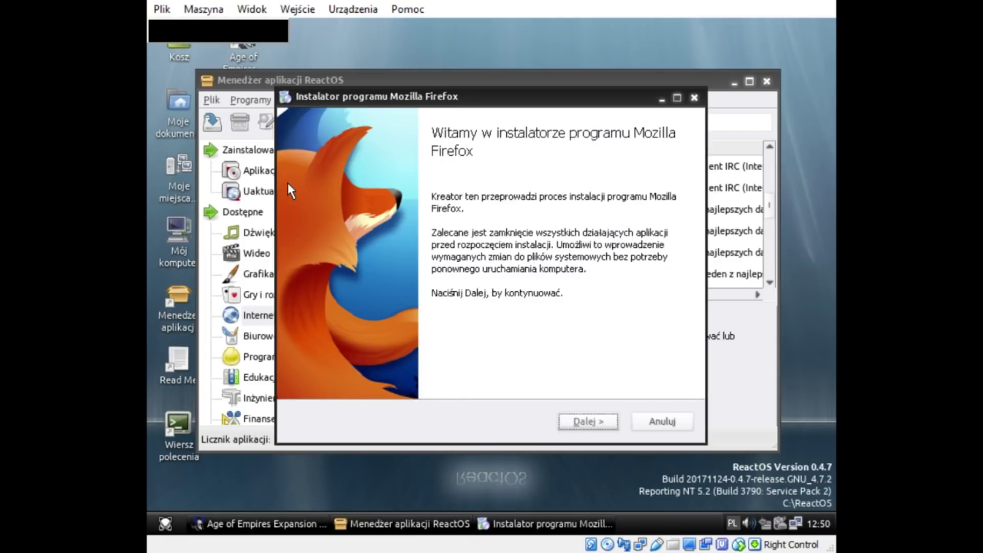
pyautogui.click(566, 422)
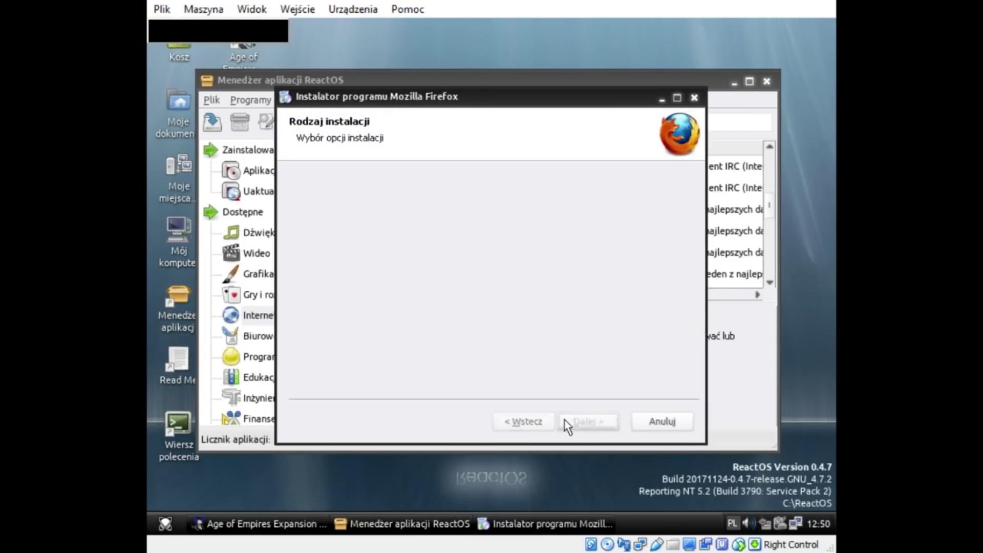
pyautogui.click(566, 423)
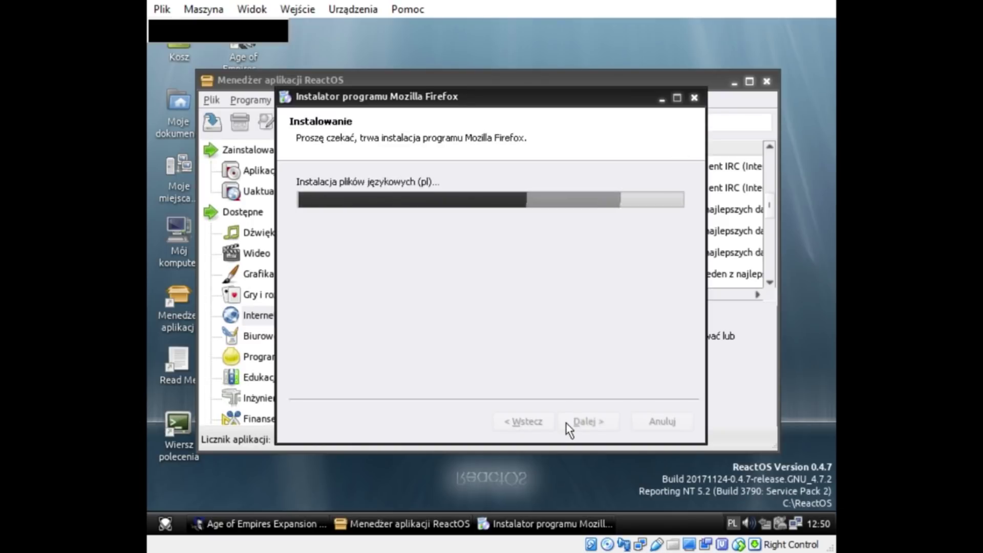
pyautogui.click(566, 422)
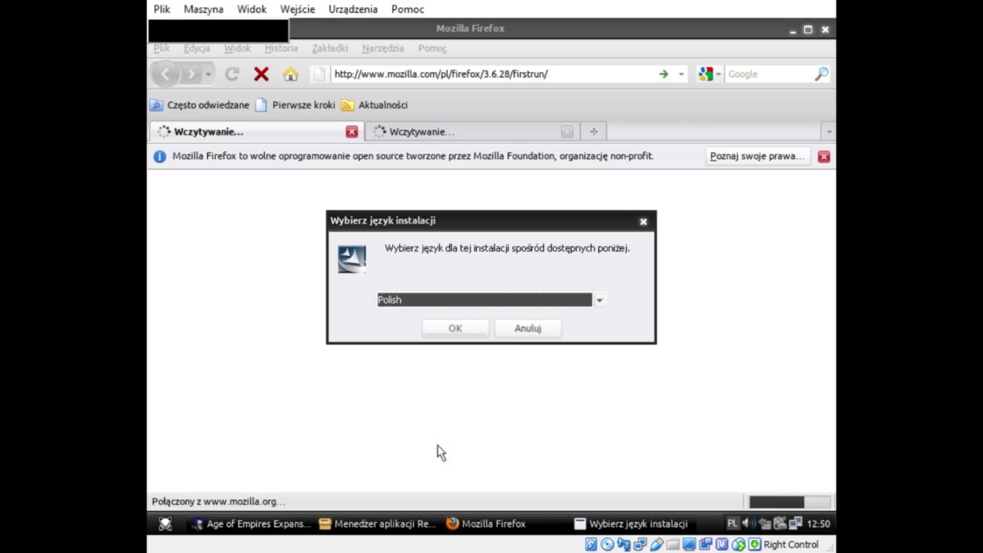
# Step: Close the Age of Empires Expansion window, then install Opera 9.64 with Polish as the installation language
pyautogui.rightClick(253, 523)
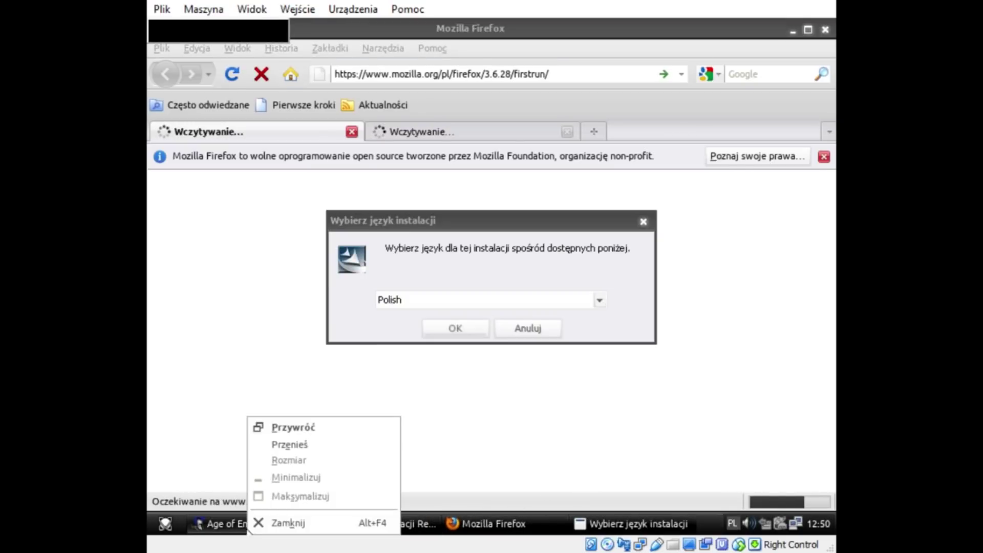
pyautogui.click(276, 523)
pyautogui.click(468, 293)
pyautogui.click(444, 330)
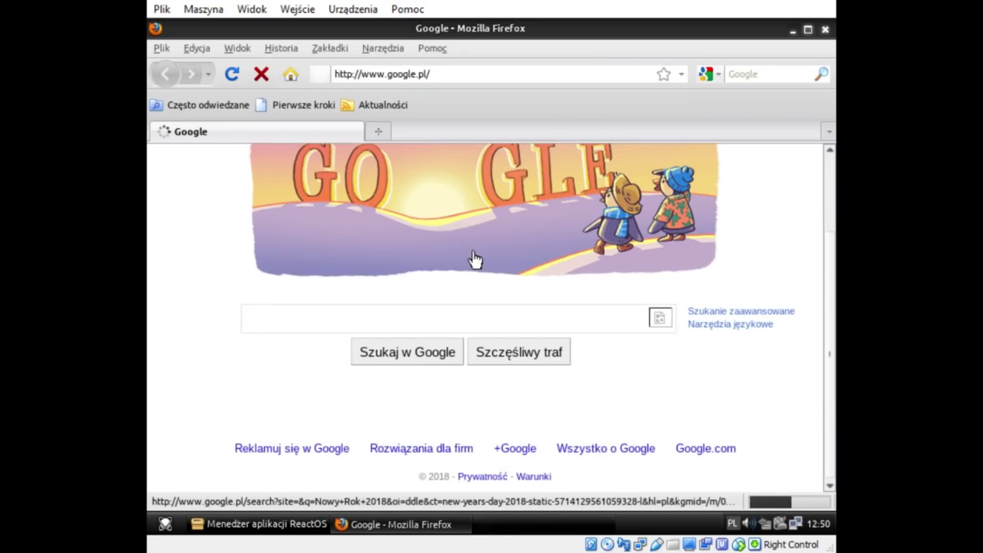
pyautogui.click(530, 527)
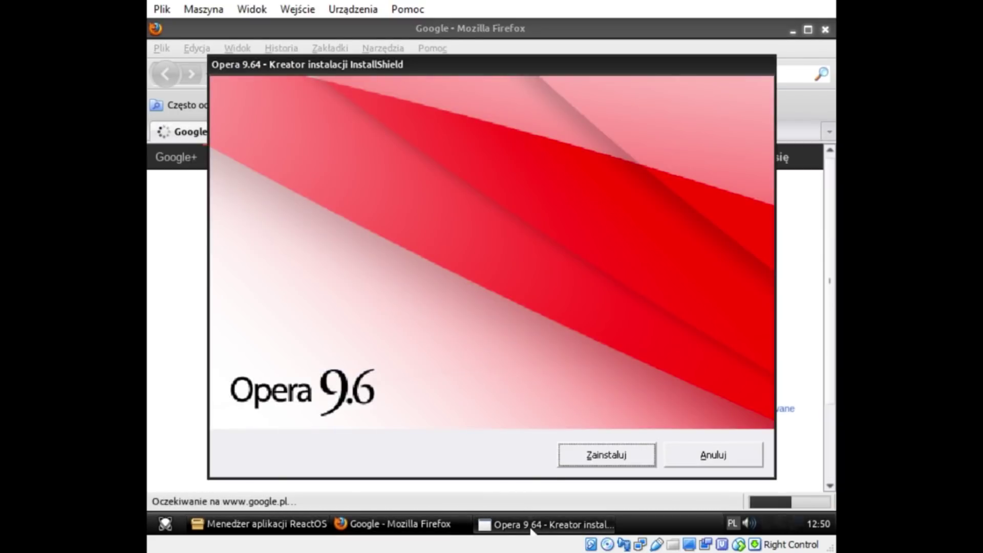
pyautogui.click(578, 459)
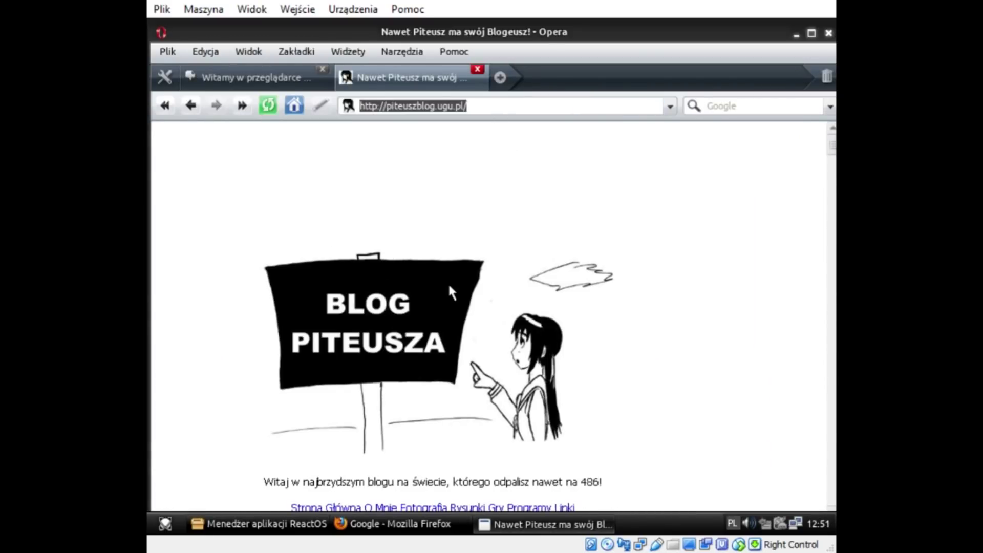
pyautogui.scroll(-15, 687, 368)
pyautogui.scroll(5, 686, 367)
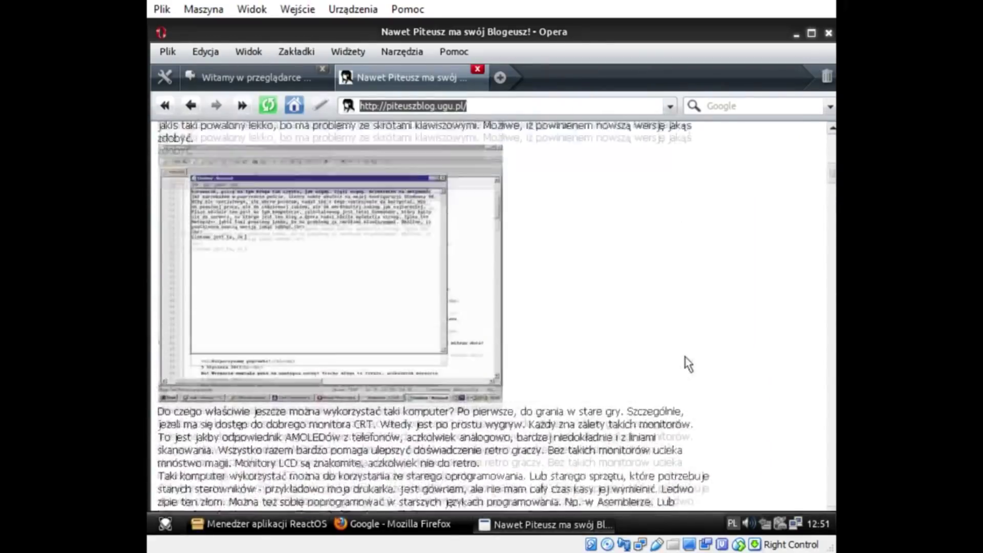
pyautogui.click(393, 524)
pyautogui.click(453, 73)
pyautogui.write('http://piteuszblog.ugu.pl/')
pyautogui.press('Return')
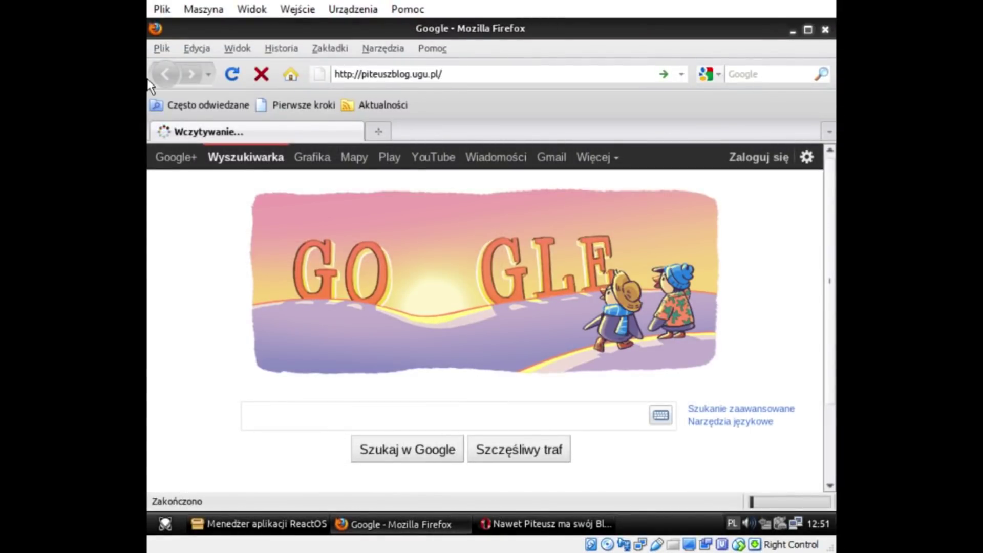
# Step: Return to Opera, skim the rest of the blog, search Google for toastytech and open the toastytech.com site
pyautogui.click(526, 523)
pyautogui.scroll(-20, 455, 244)
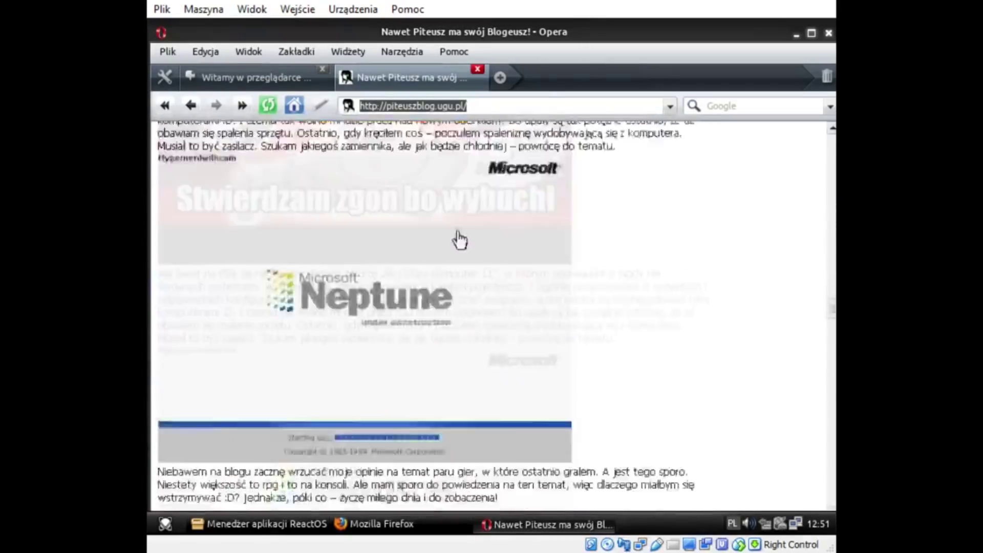
pyautogui.scroll(-10, 454, 233)
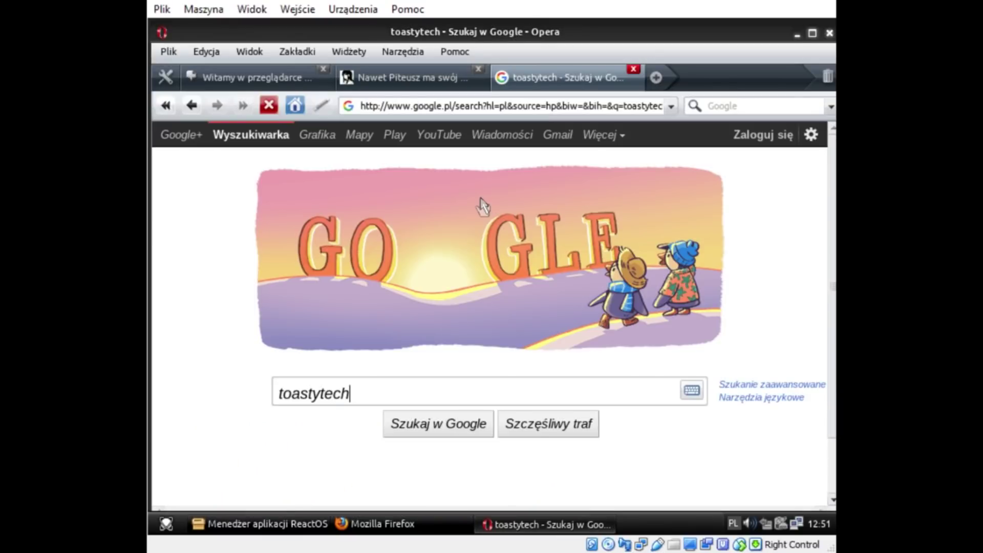
pyautogui.click(381, 311)
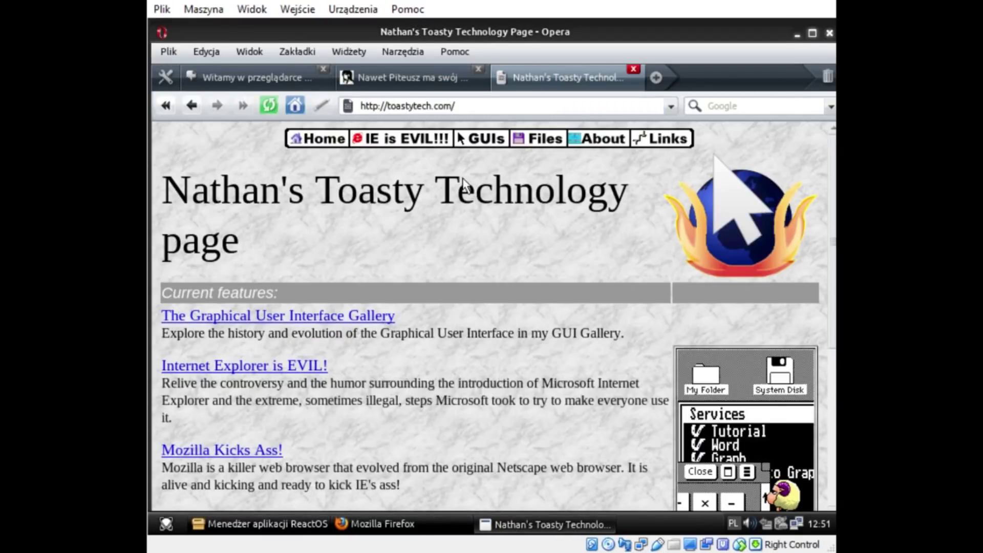
# Step: Switch to Firefox, stop the blog page from loading and close the browser
pyautogui.click(404, 525)
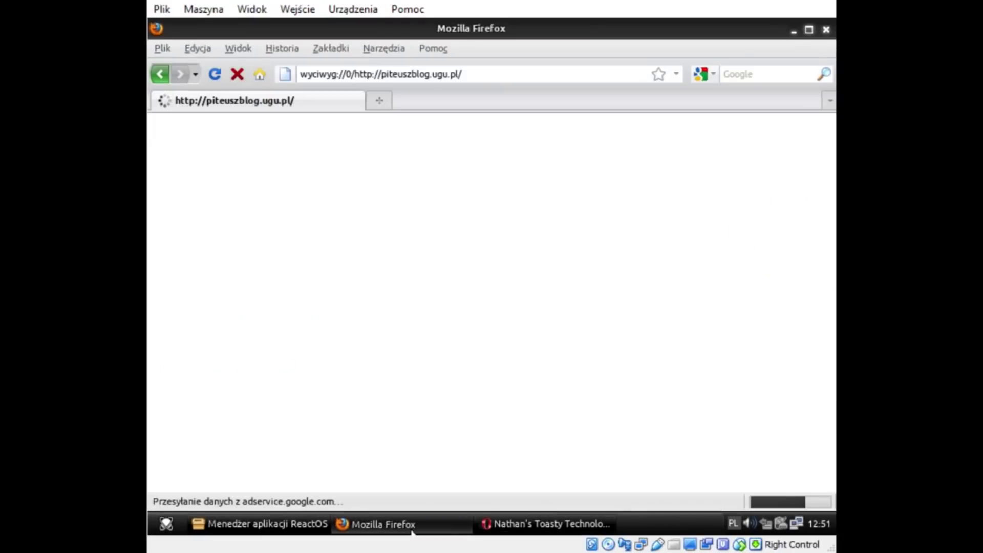
pyautogui.press('Escape')
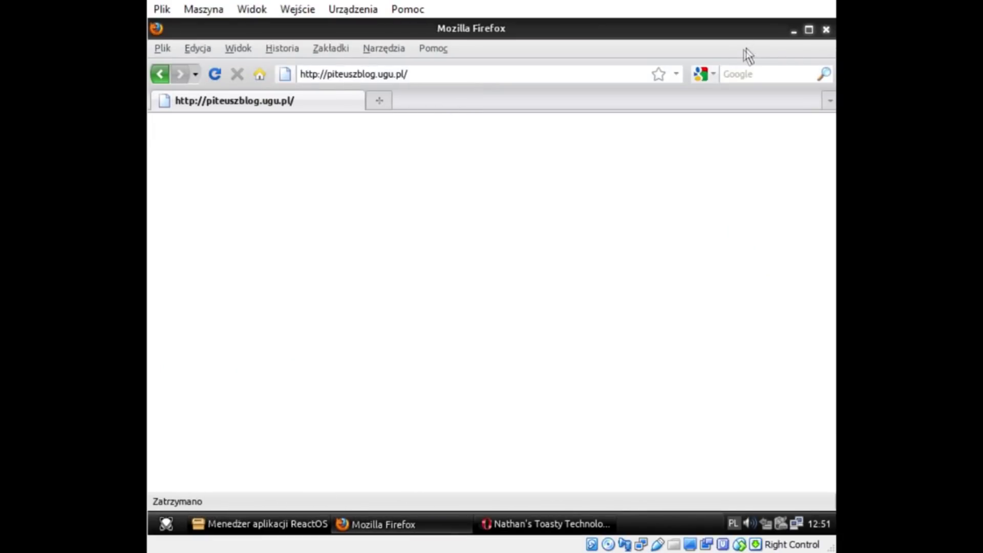
pyautogui.click(826, 29)
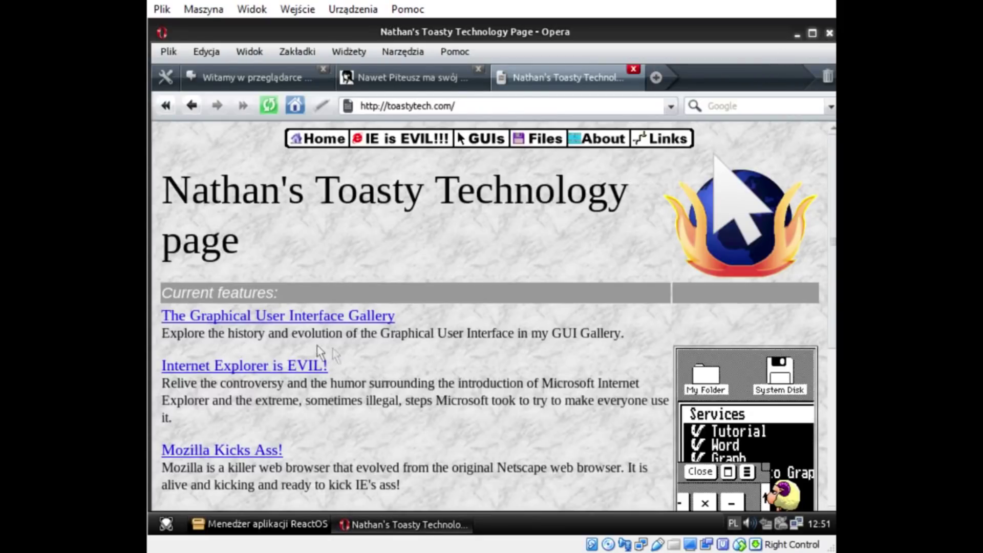
# Step: Open the ReactOS 0.3.10 page from the Windows section of the Graphical User Interface Gallery and look through it
pyautogui.click(316, 318)
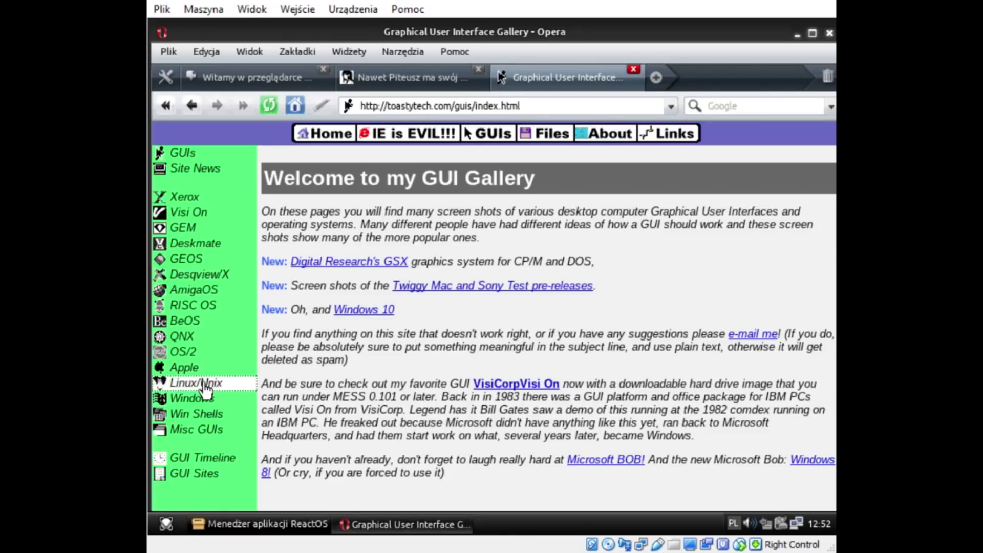
pyautogui.click(197, 399)
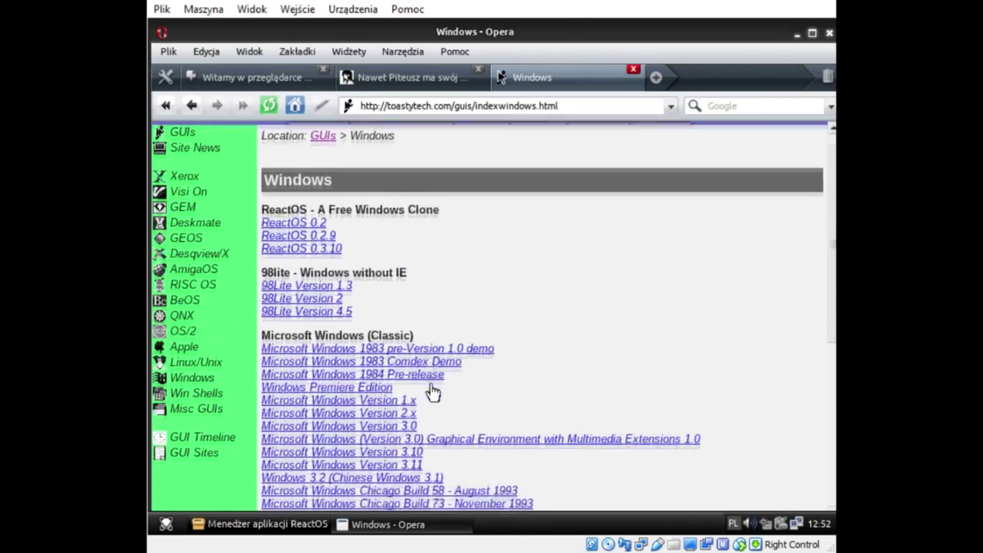
pyautogui.click(314, 270)
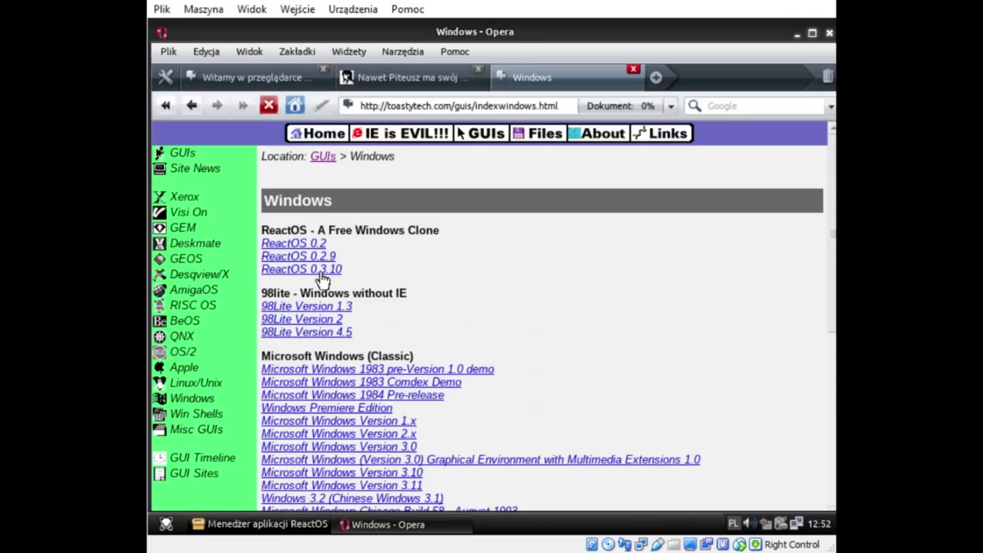
pyautogui.scroll(-15, 469, 288)
pyautogui.scroll(-3, 468, 285)
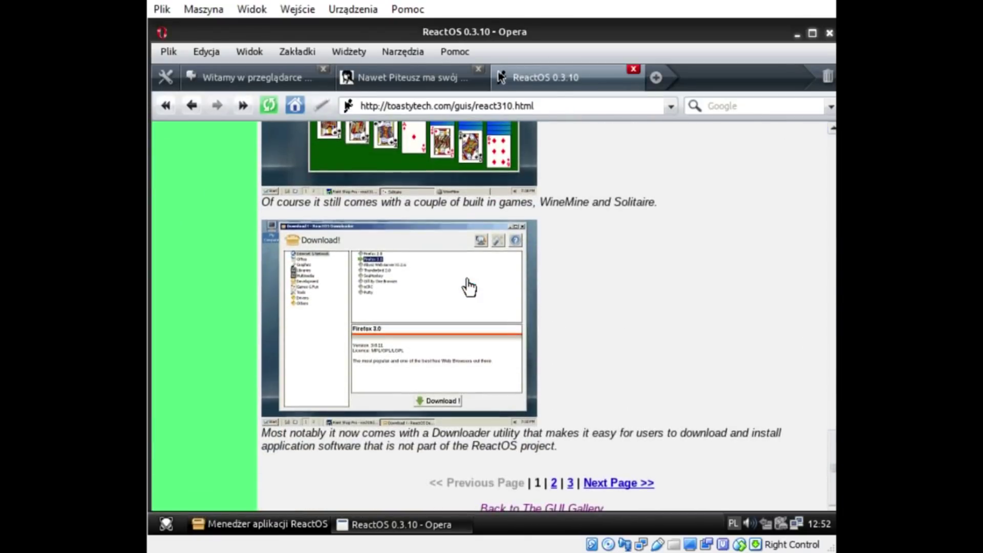
# Step: Examine the screenshots and comments on the second and third pages of the ReactOS 0.3.10 article
pyautogui.click(599, 482)
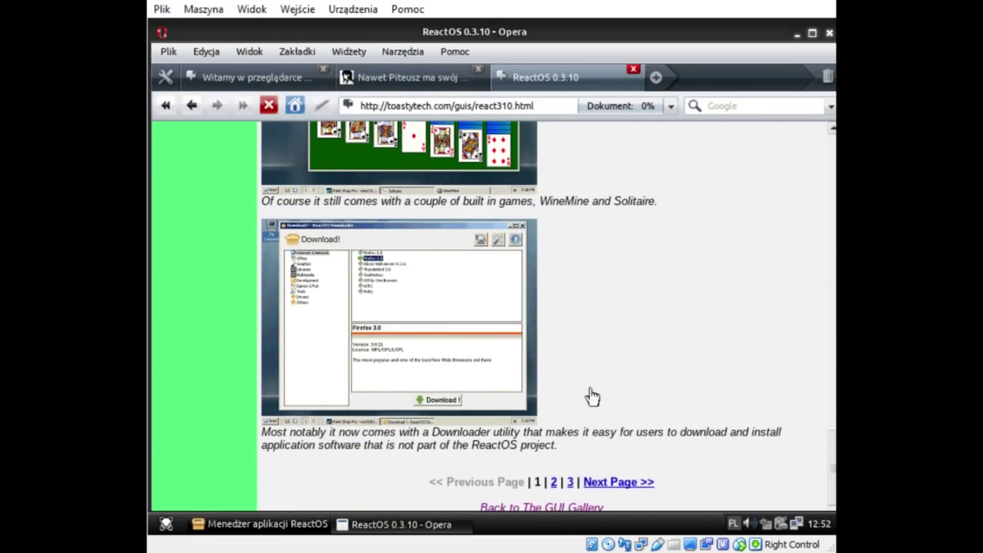
pyautogui.scroll(-8, 589, 377)
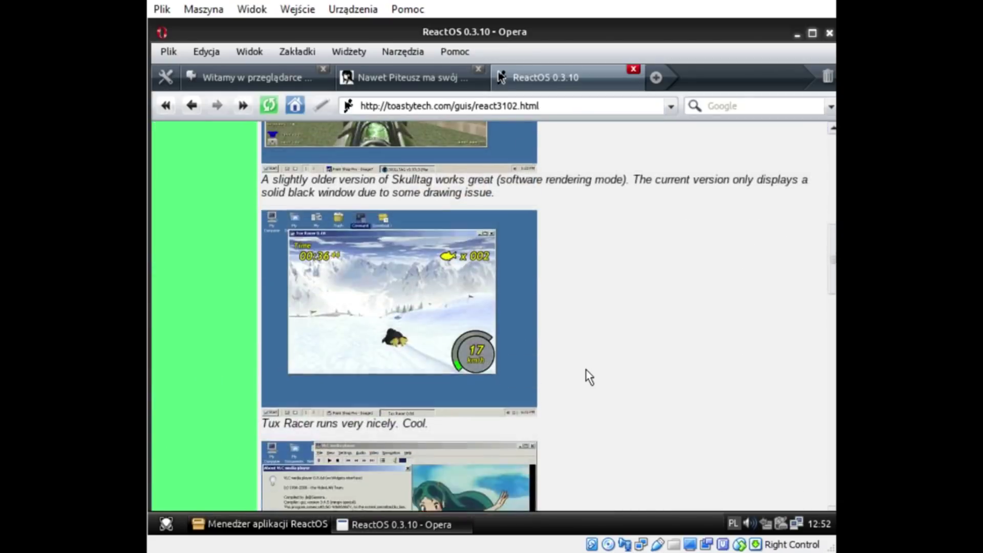
pyautogui.scroll(4, 588, 378)
pyautogui.scroll(3, 587, 377)
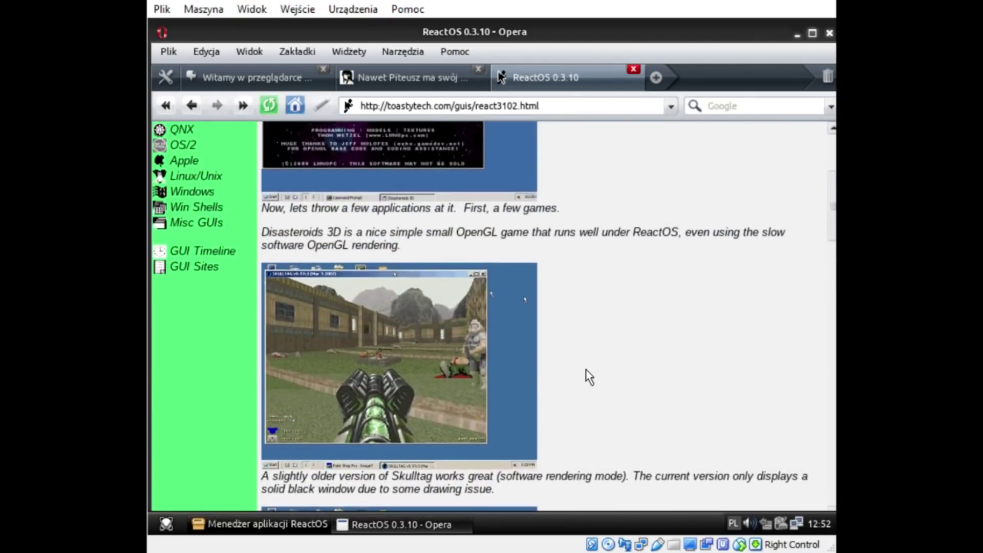
pyautogui.scroll(-8, 587, 377)
pyautogui.press('space')
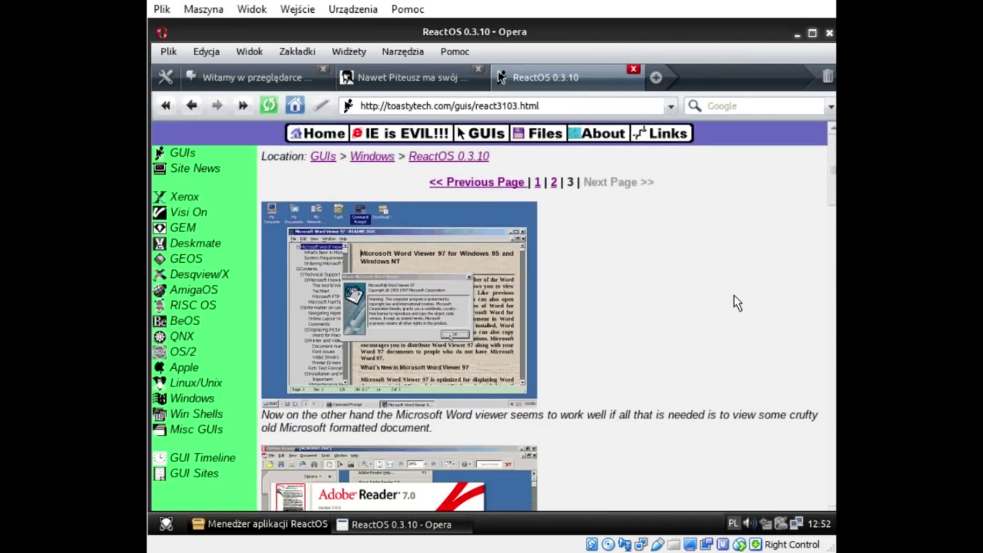
pyautogui.scroll(-10, 738, 303)
pyautogui.scroll(-10, 736, 302)
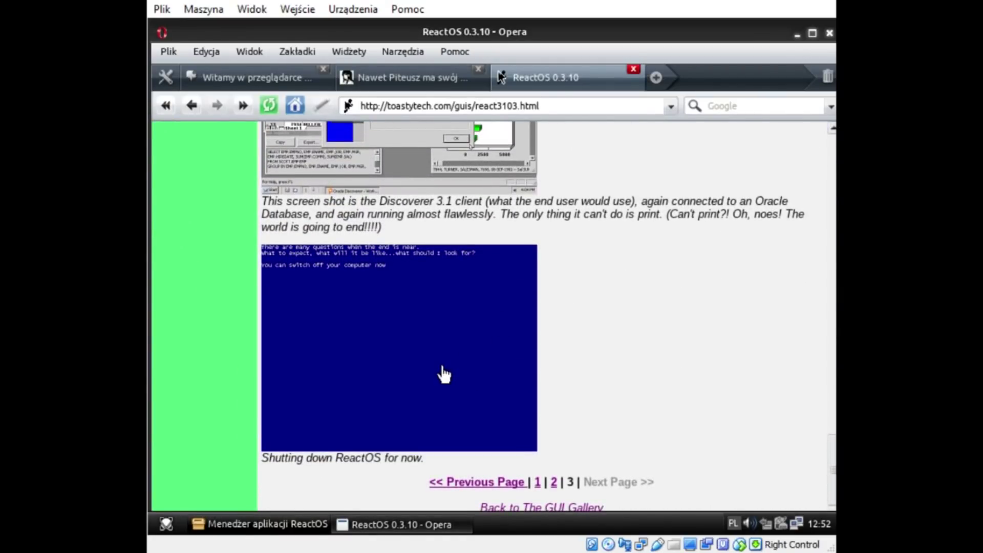
# Step: Close the ReactOS 0.3.10 tab, glance over the blog, and close Opera and the application manager
pyautogui.click(633, 69)
pyautogui.scroll(-10, 617, 394)
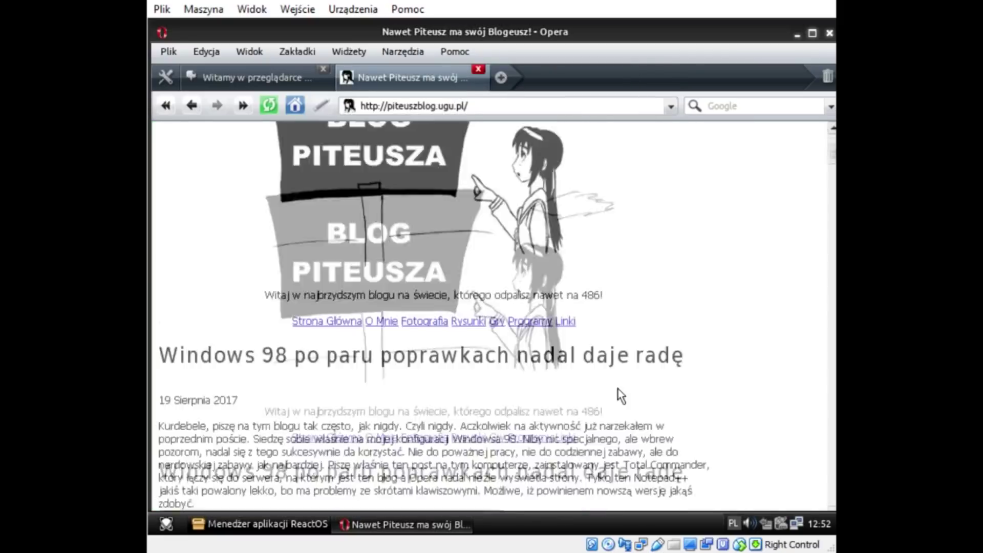
pyautogui.click(829, 33)
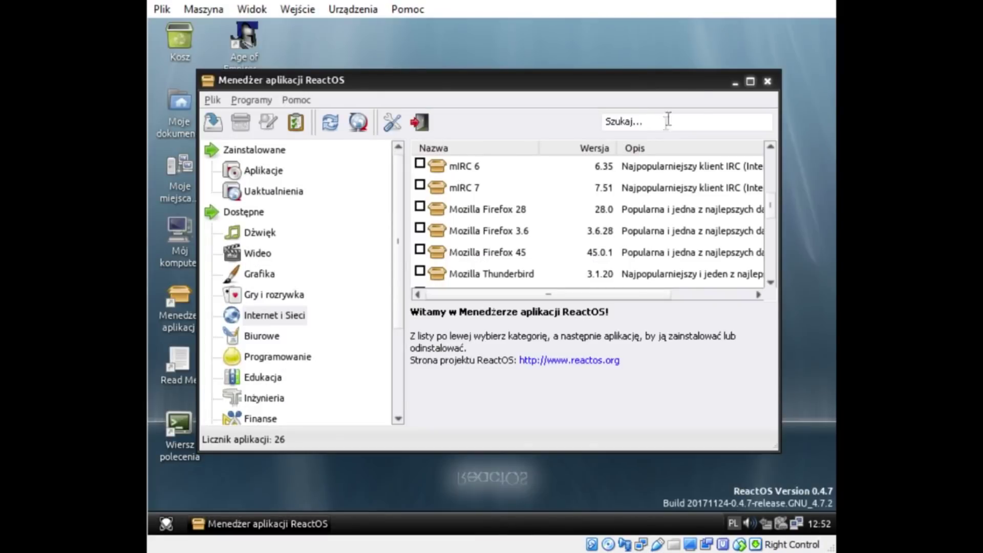
pyautogui.click(767, 81)
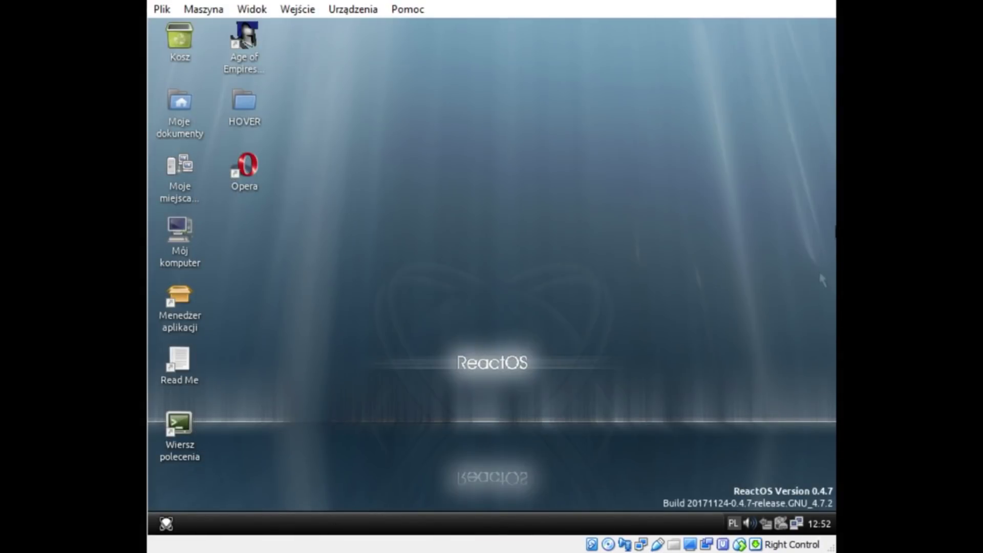
pyautogui.click(166, 523)
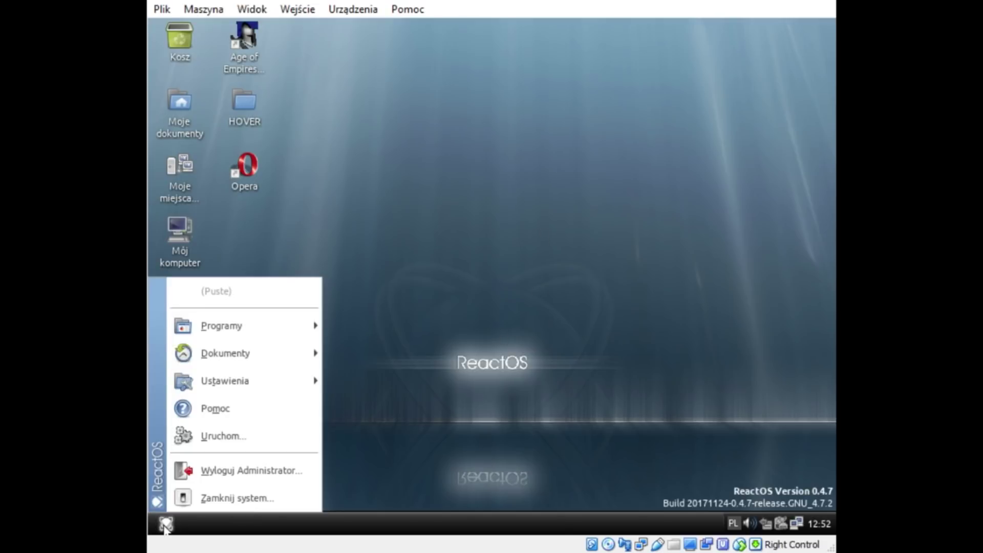
pyautogui.moveTo(229, 328)
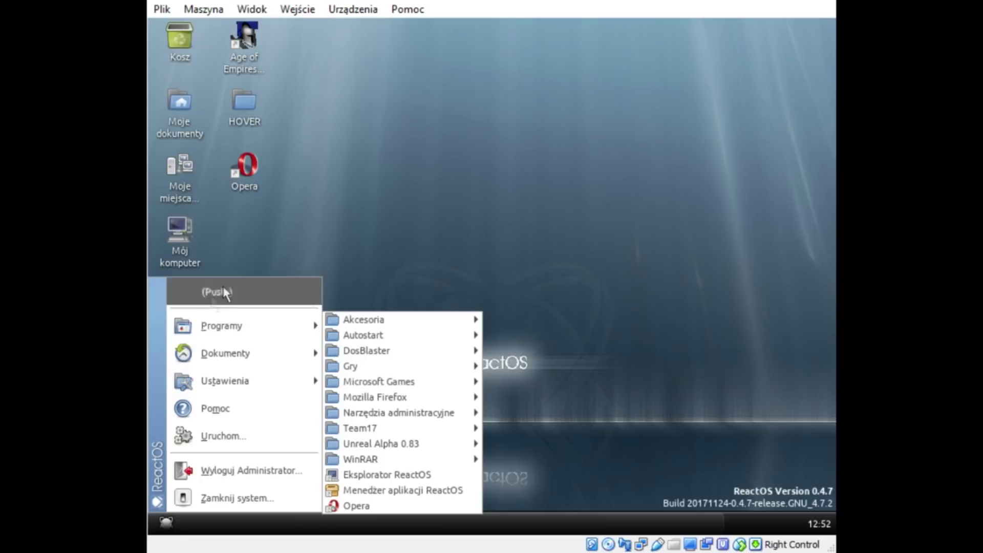
pyautogui.click(324, 223)
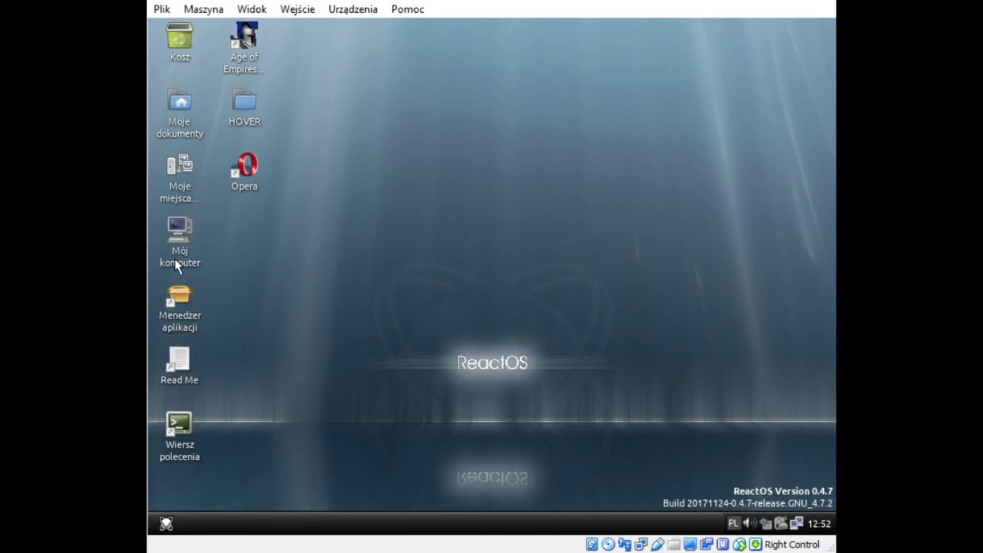
# Step: Reopen the ReactOS application manager, look through its installed applications and the Biblioteki and Inne categories, and close it
pyautogui.doubleClick(191, 318)
pyautogui.moveTo(398, 264); pyautogui.dragTo(397, 369)
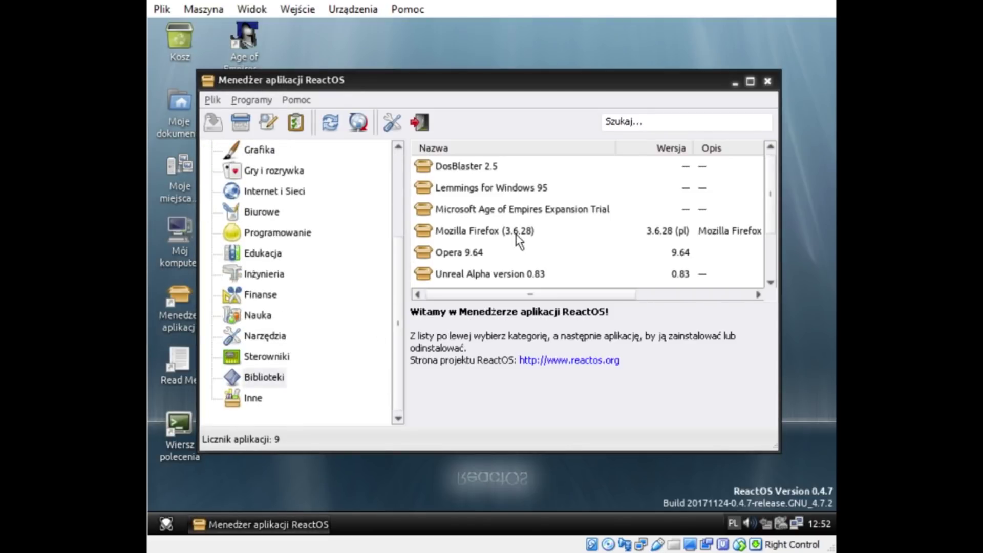
pyautogui.click(501, 229)
pyautogui.scroll(-3, 501, 233)
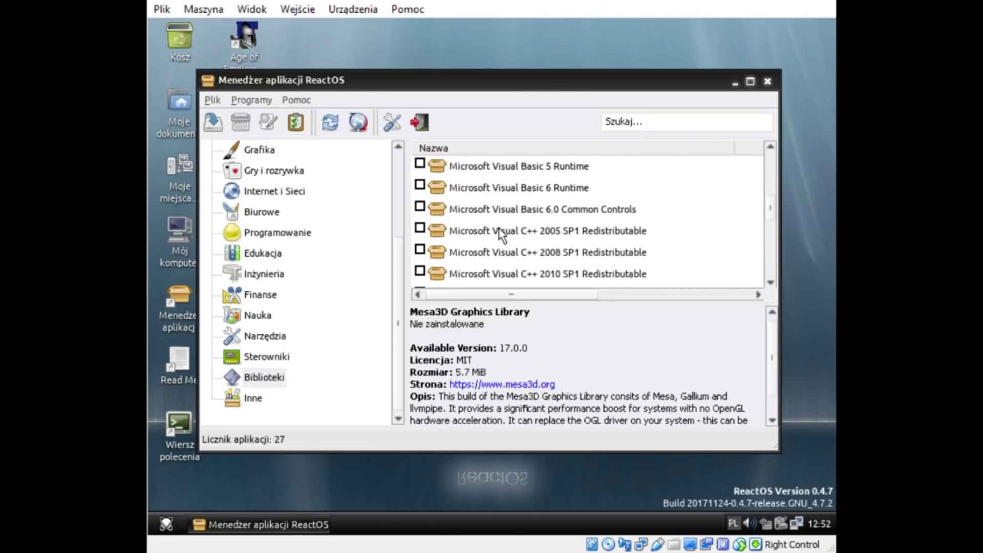
pyautogui.scroll(1, 502, 234)
pyautogui.scroll(-4, 499, 230)
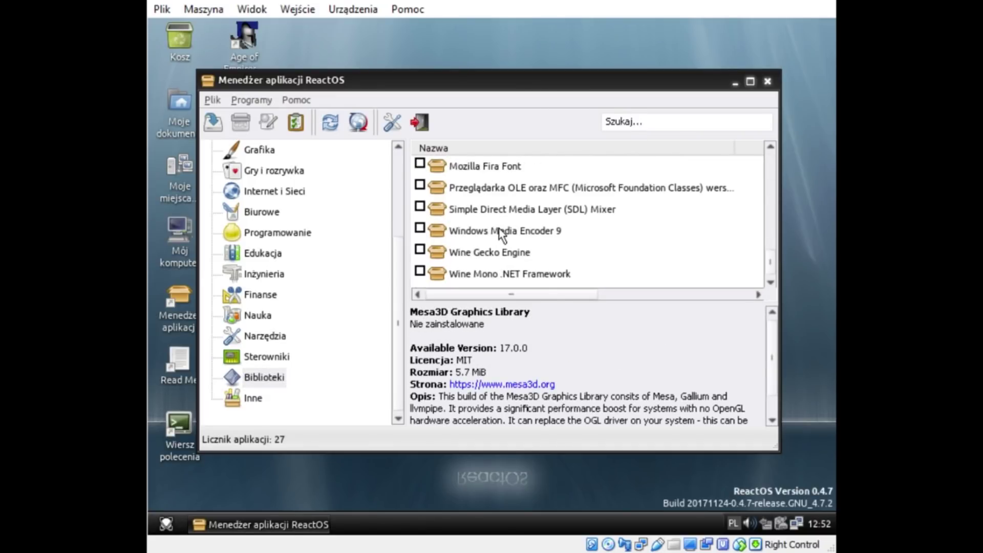
pyautogui.click(253, 398)
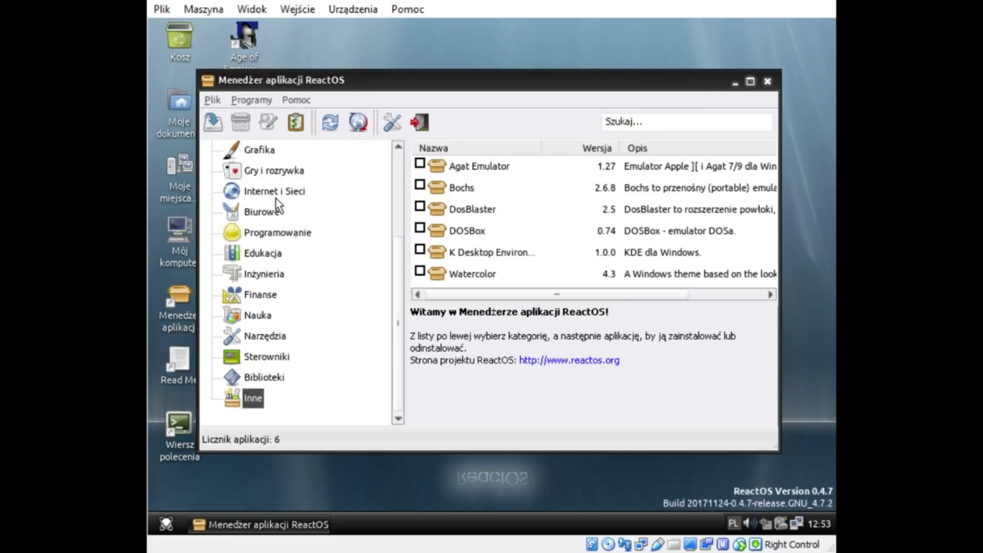
pyautogui.hotkey('alt', 'F4')
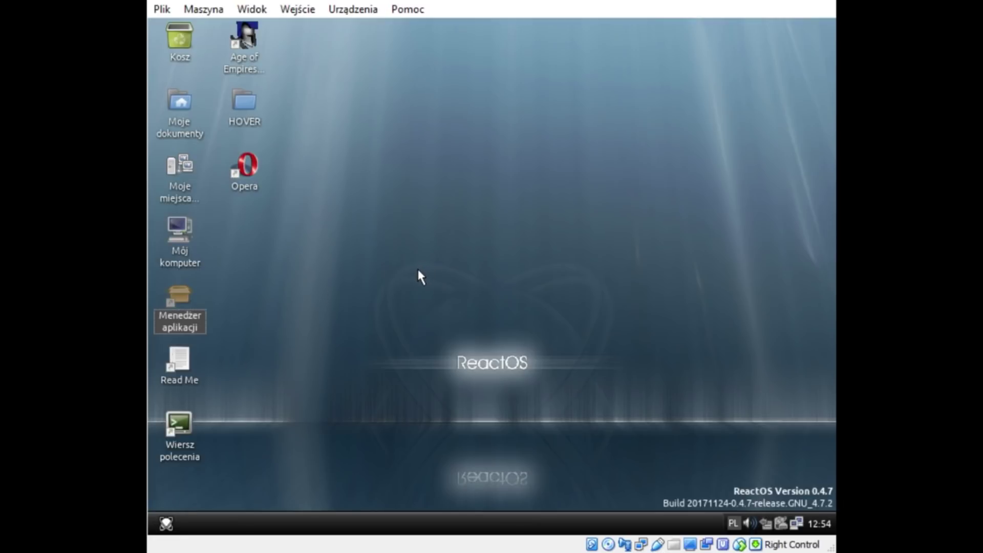
# Step: Shut down ReactOS with the Wyłącz option and bring up the Oracle VM VirtualBox manager on the host
pyautogui.click(166, 523)
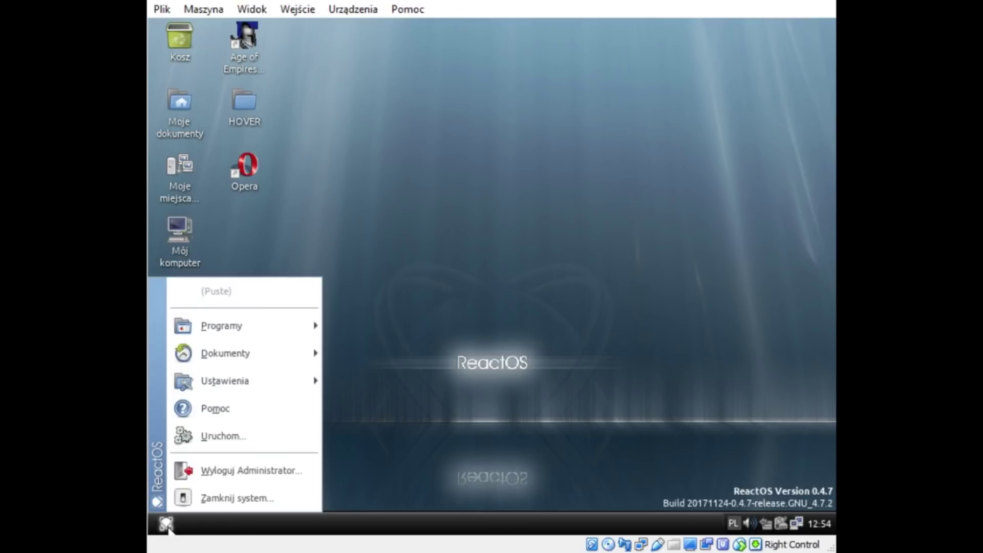
pyautogui.click(188, 505)
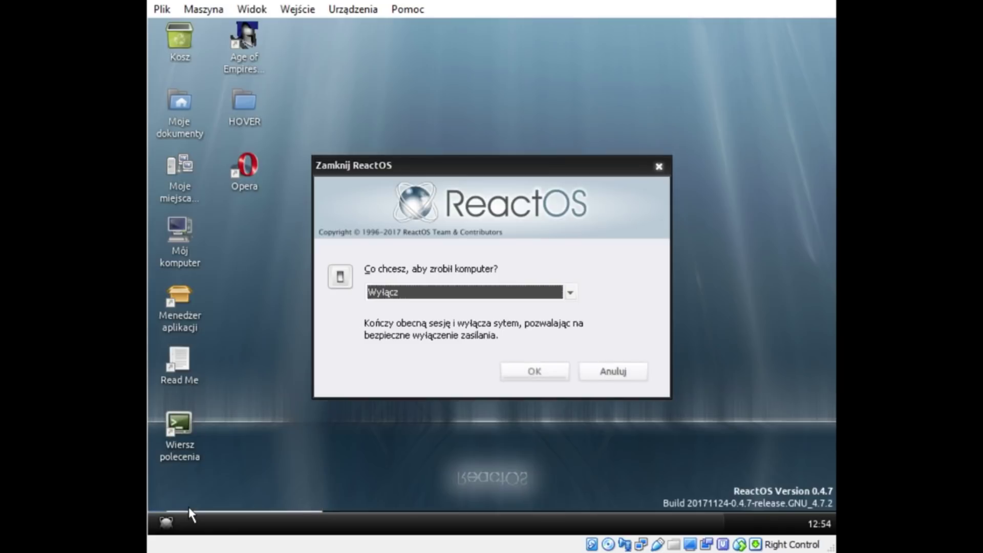
pyautogui.click(528, 373)
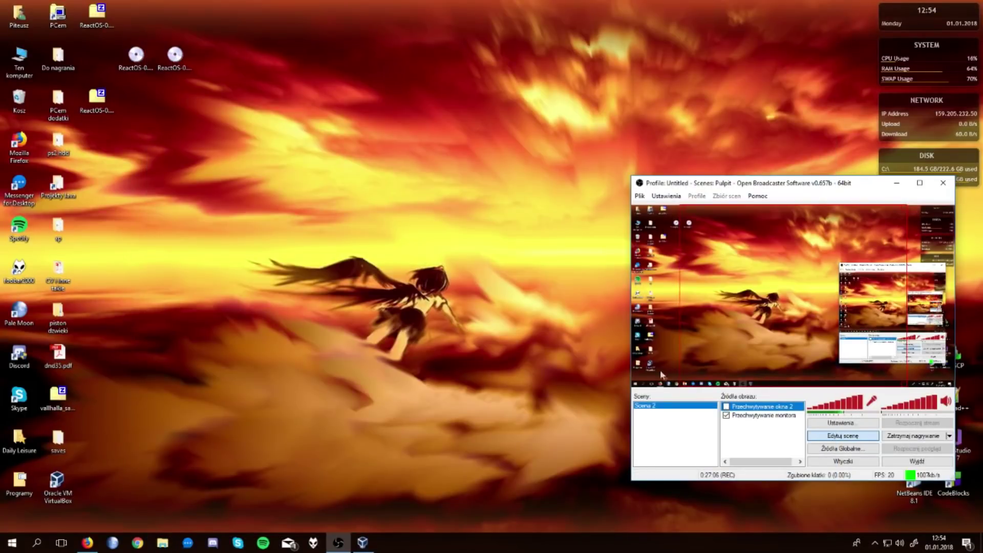
pyautogui.click(371, 546)
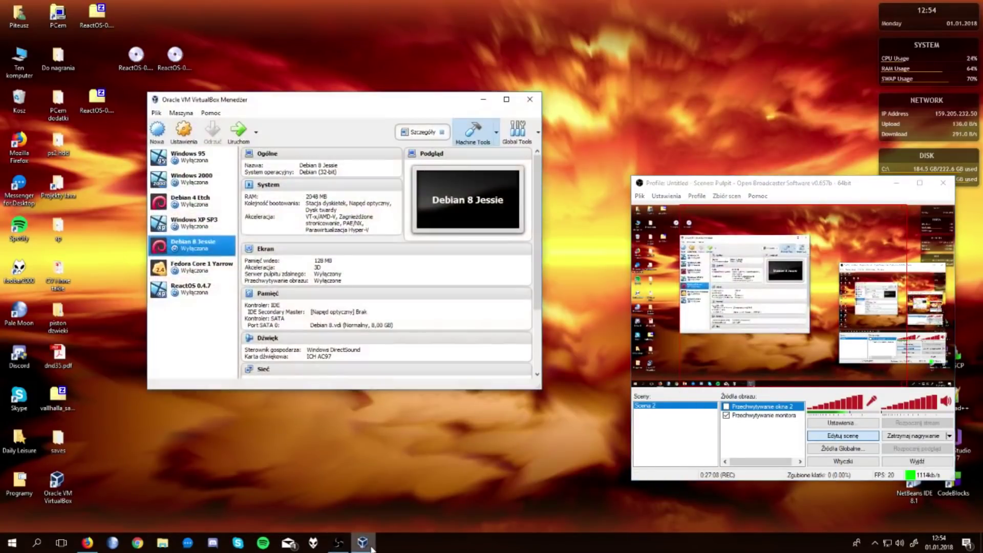